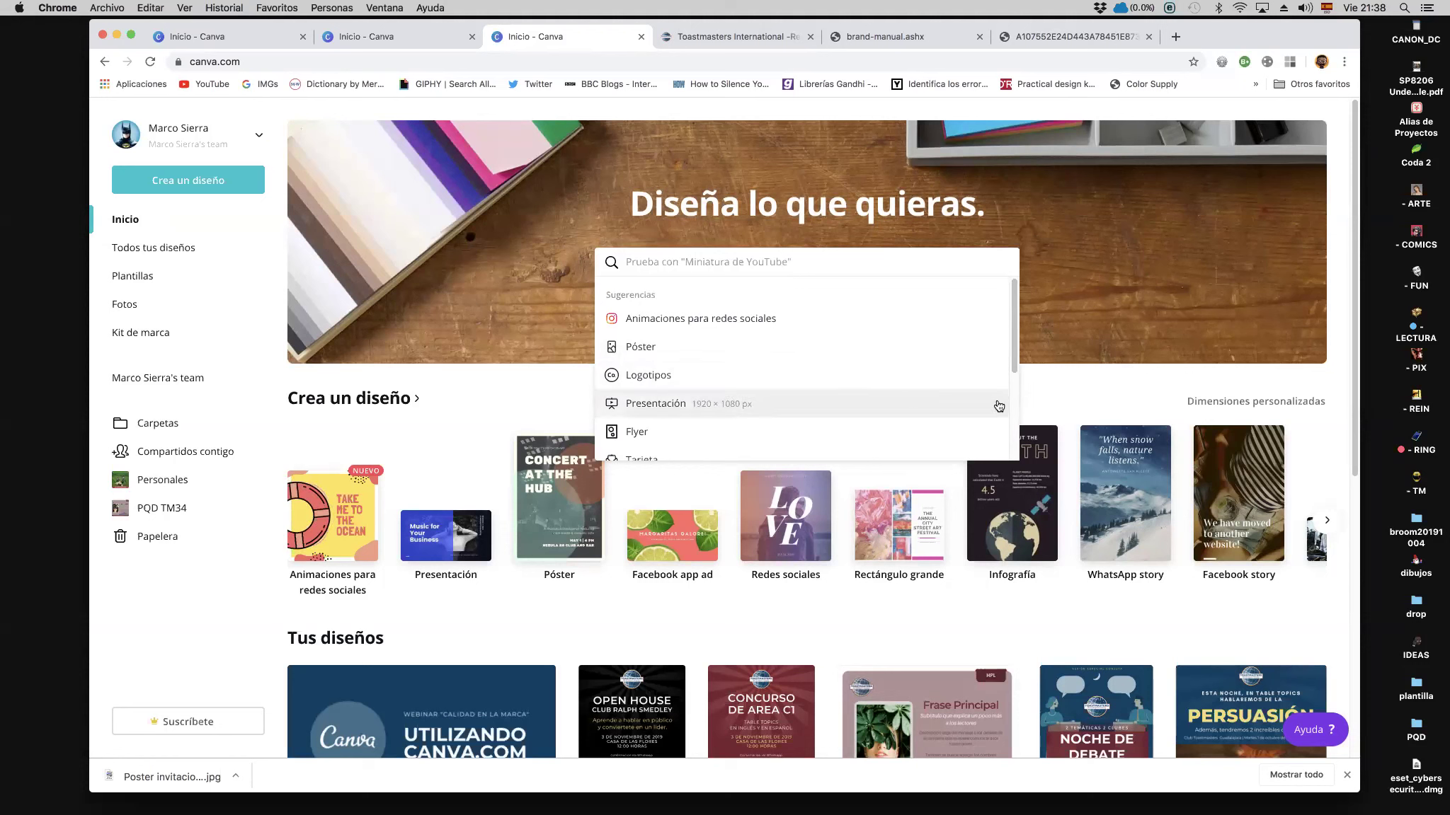
# Step: Dismiss the design search suggestions and browse the design types forward and back
pyautogui.click(739, 607)
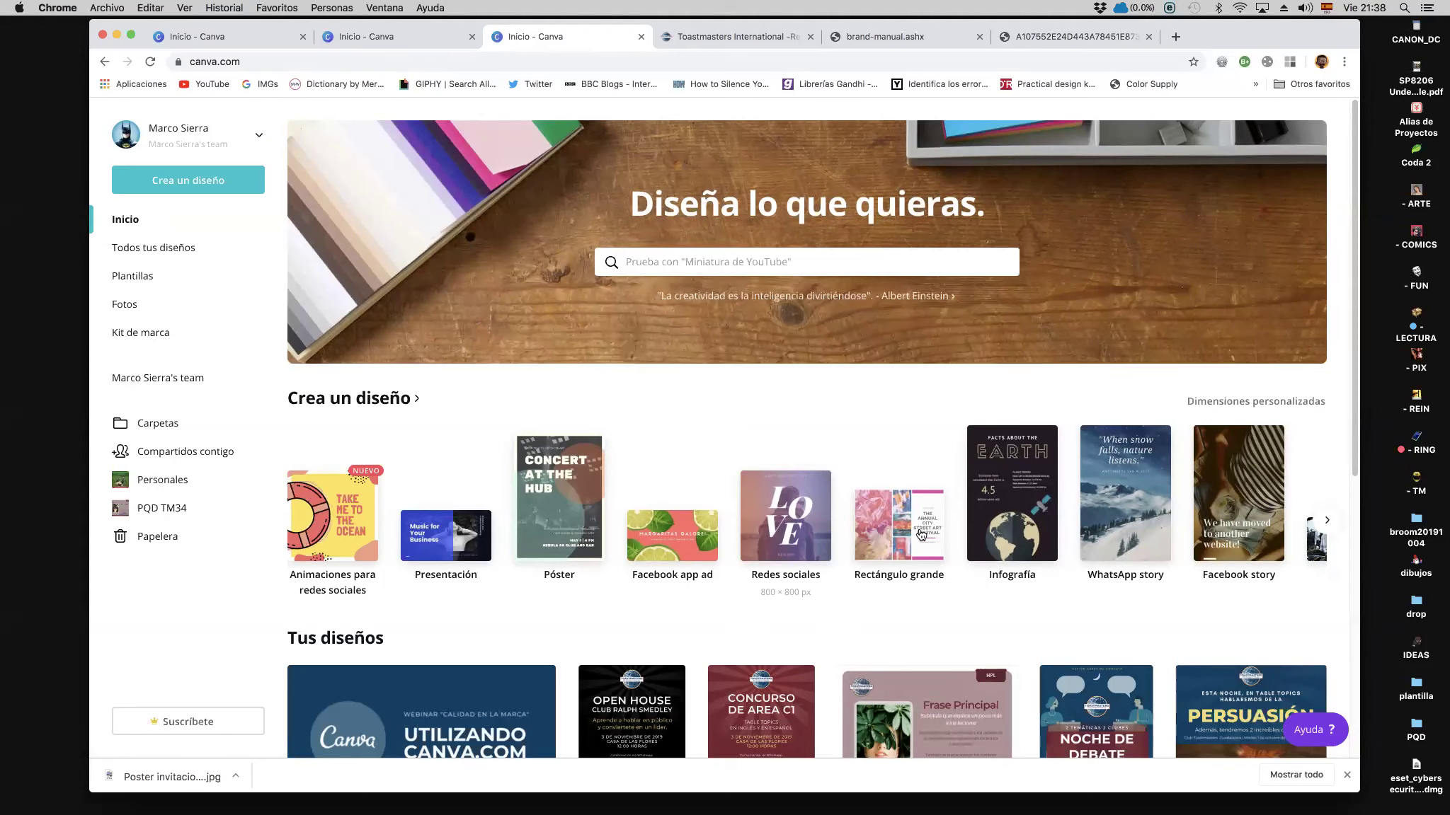
pyautogui.click(1326, 524)
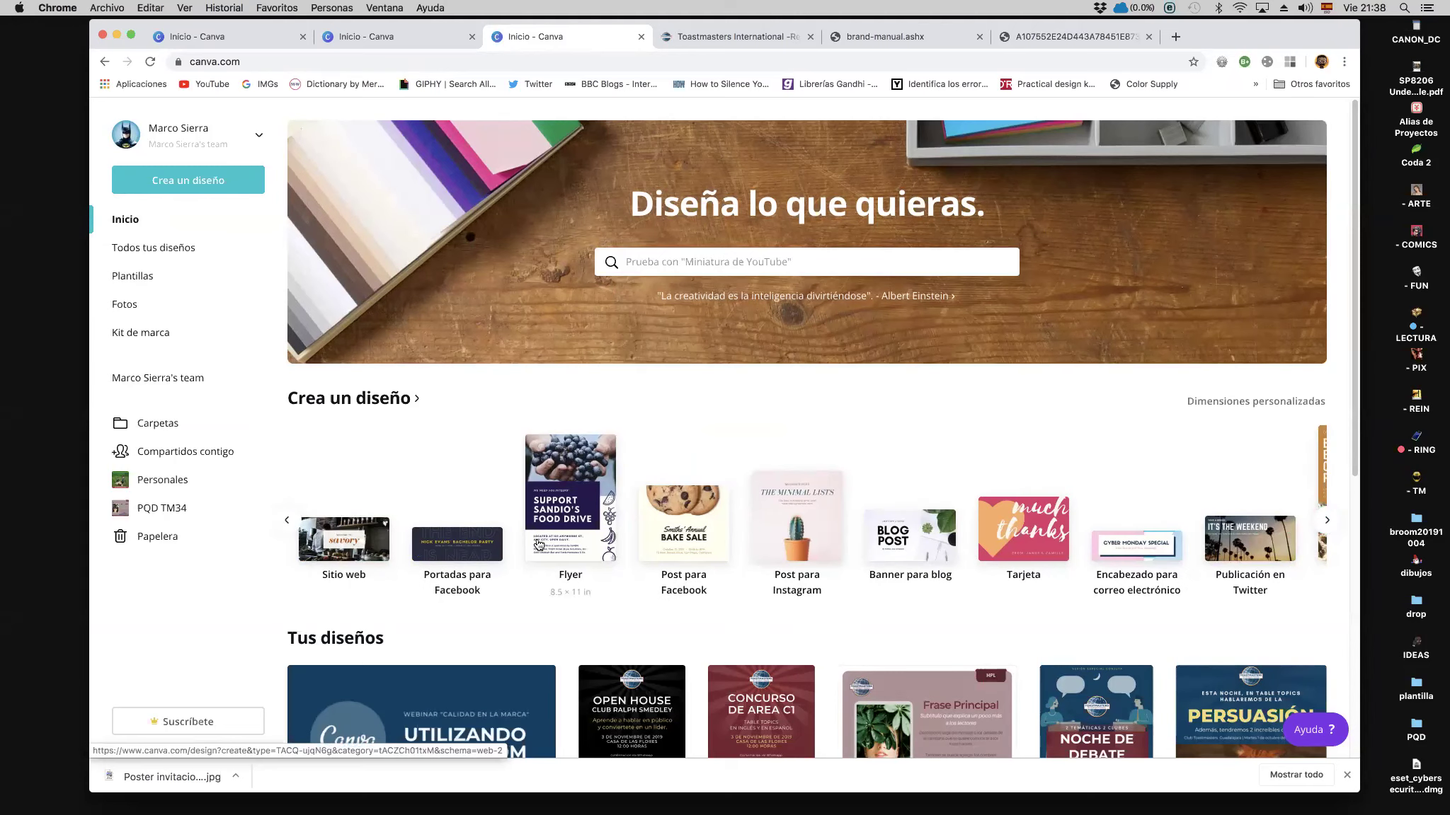
pyautogui.click(288, 524)
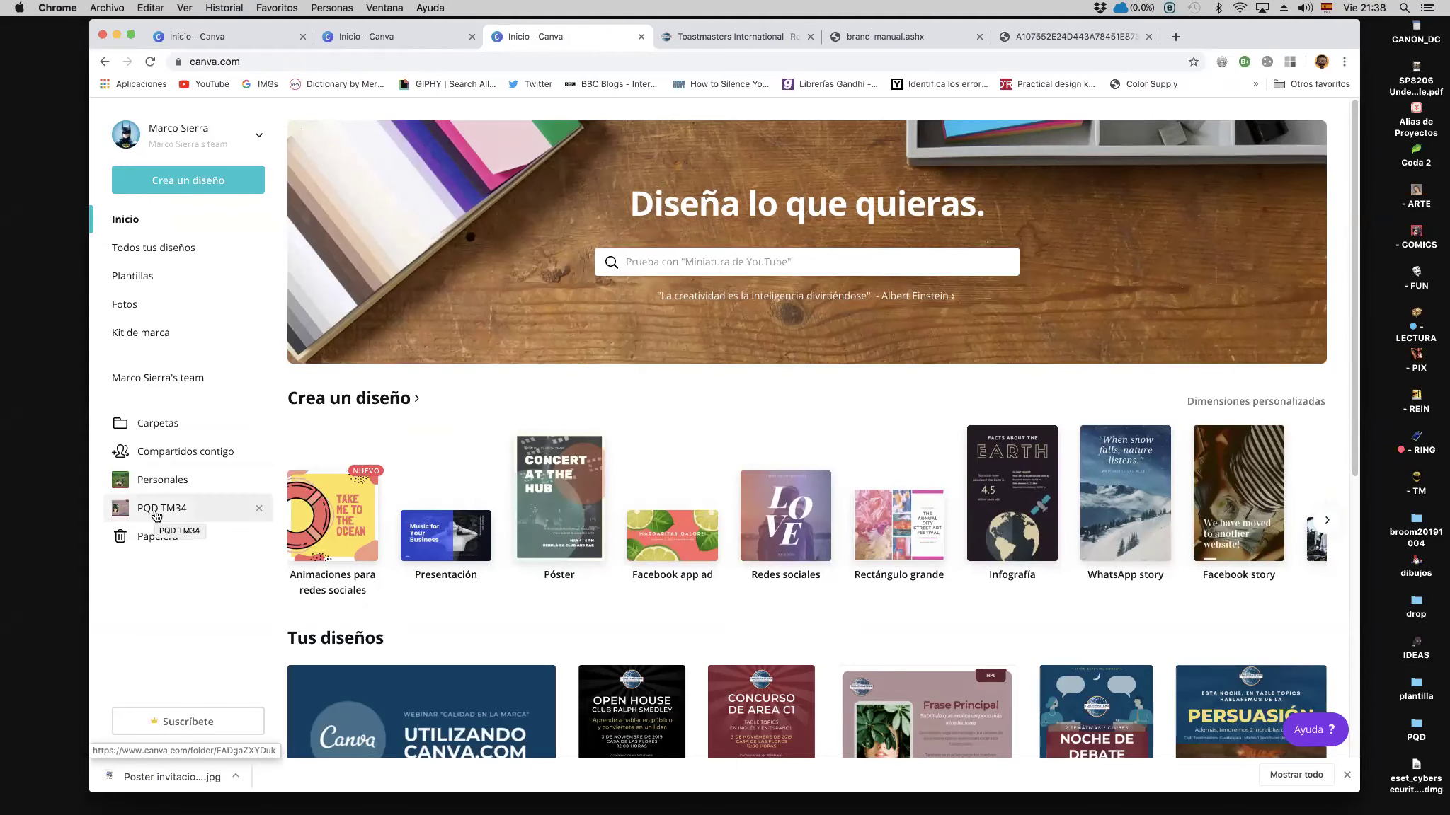
# Step: Open the PQD TM34 folder and check the Poster Club TM options menu without choosing anything
pyautogui.click(155, 515)
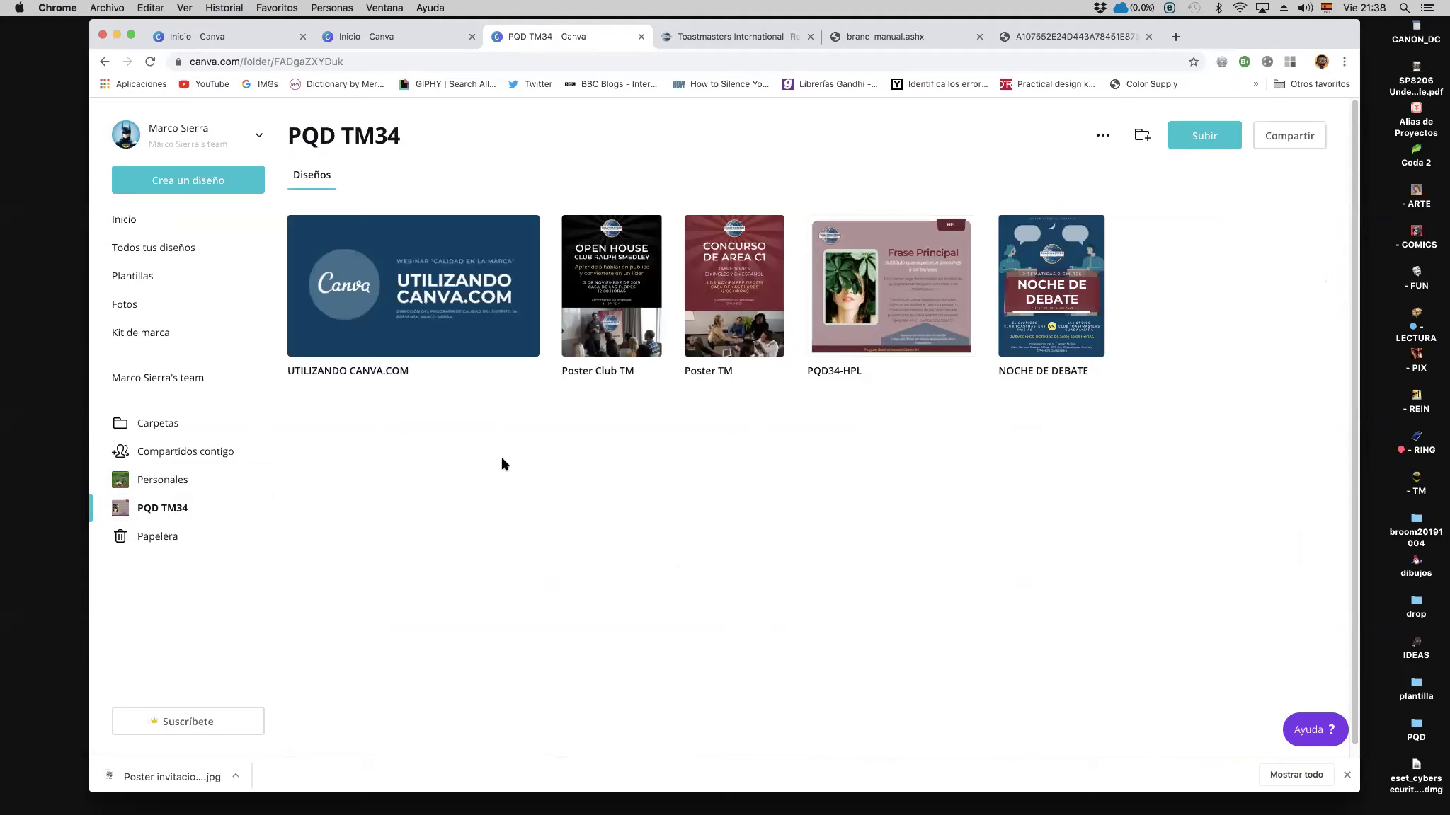
pyautogui.moveTo(573, 296)
pyautogui.click(646, 234)
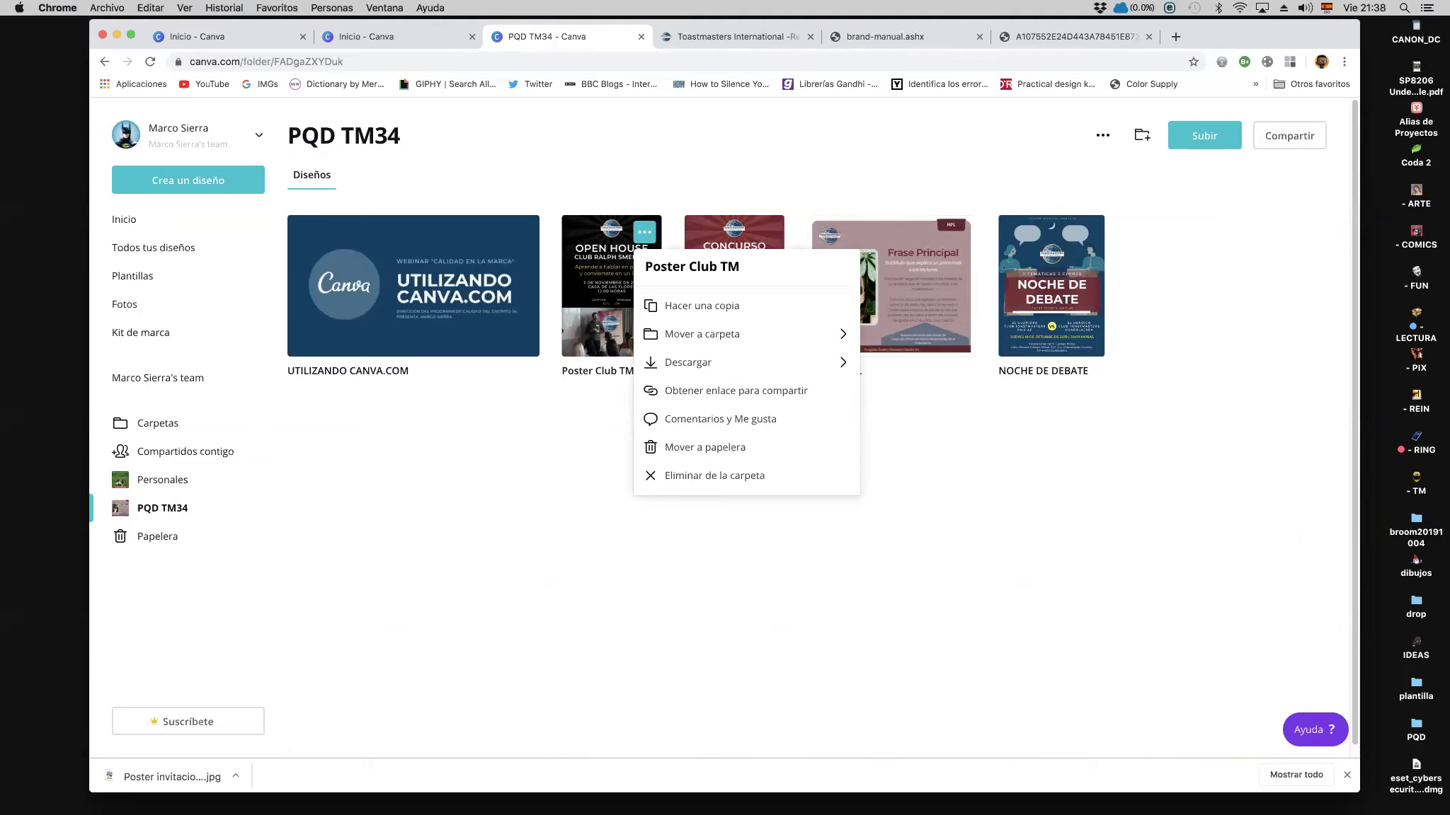
pyautogui.click(586, 441)
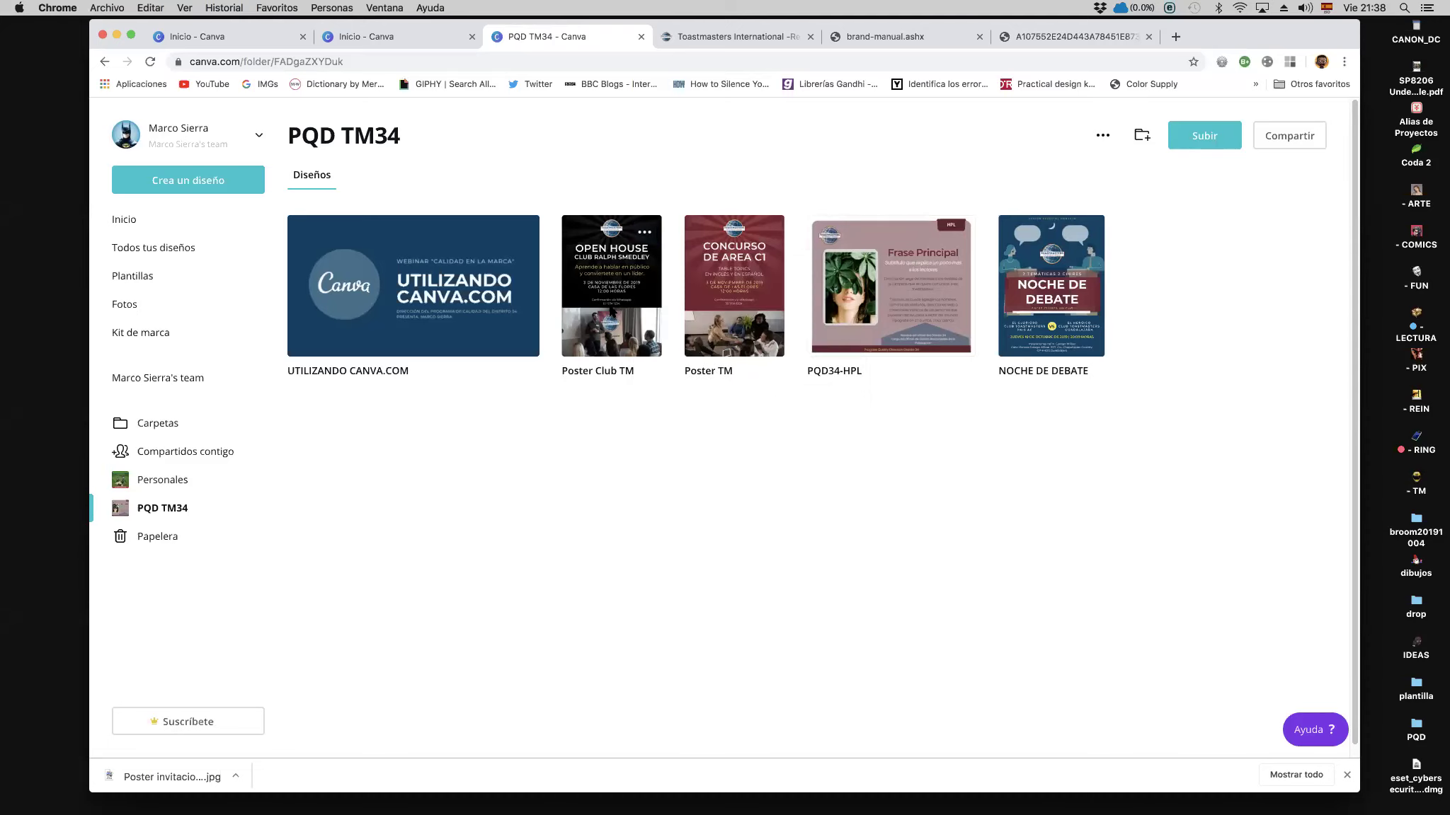
pyautogui.click(611, 312)
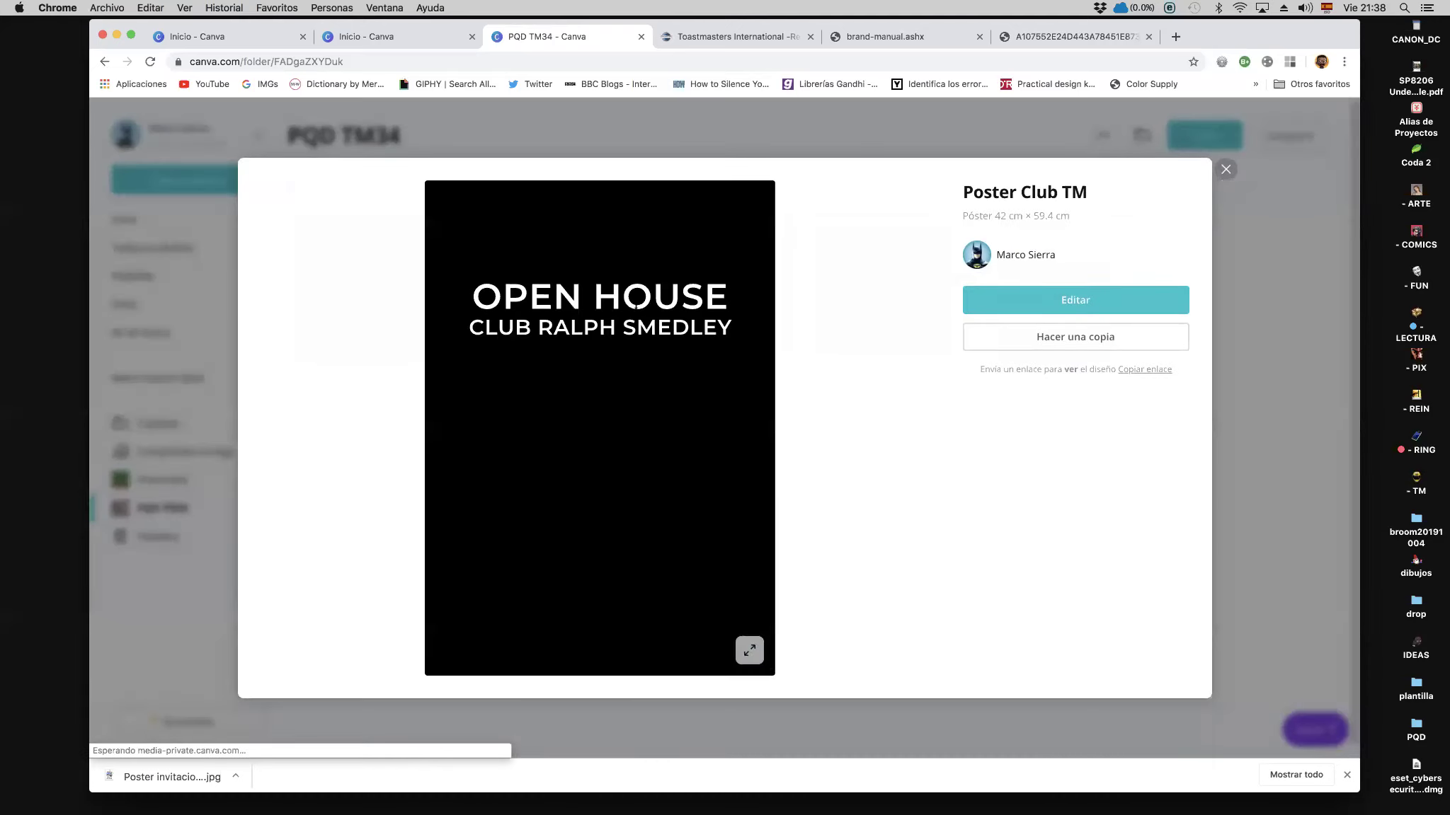
# Step: Open the Poster Club TM design in the editor via Editar
pyautogui.click(1083, 304)
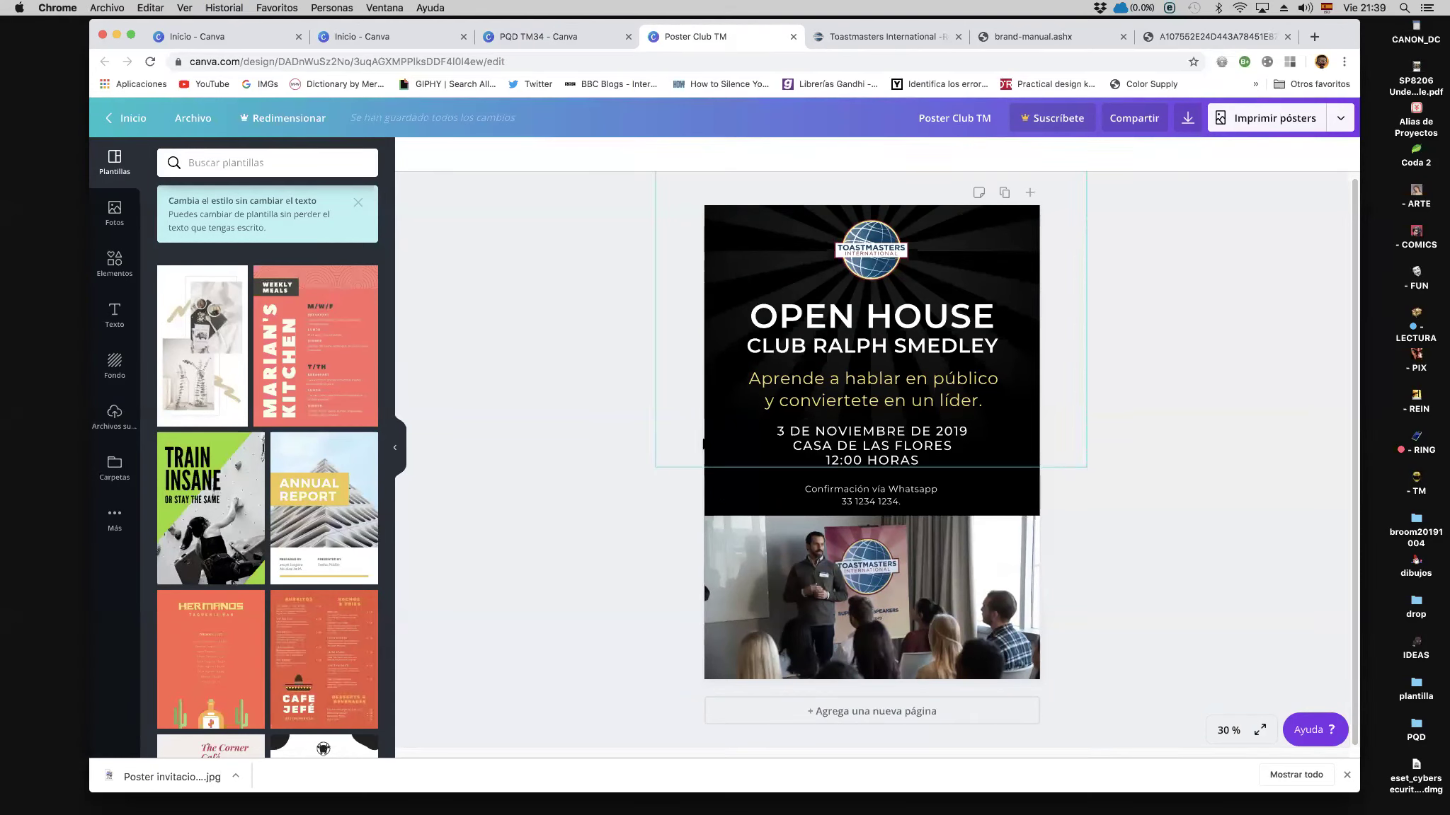
# Step: Change the poster background from black to the navy brand colour
pyautogui.click(708, 425)
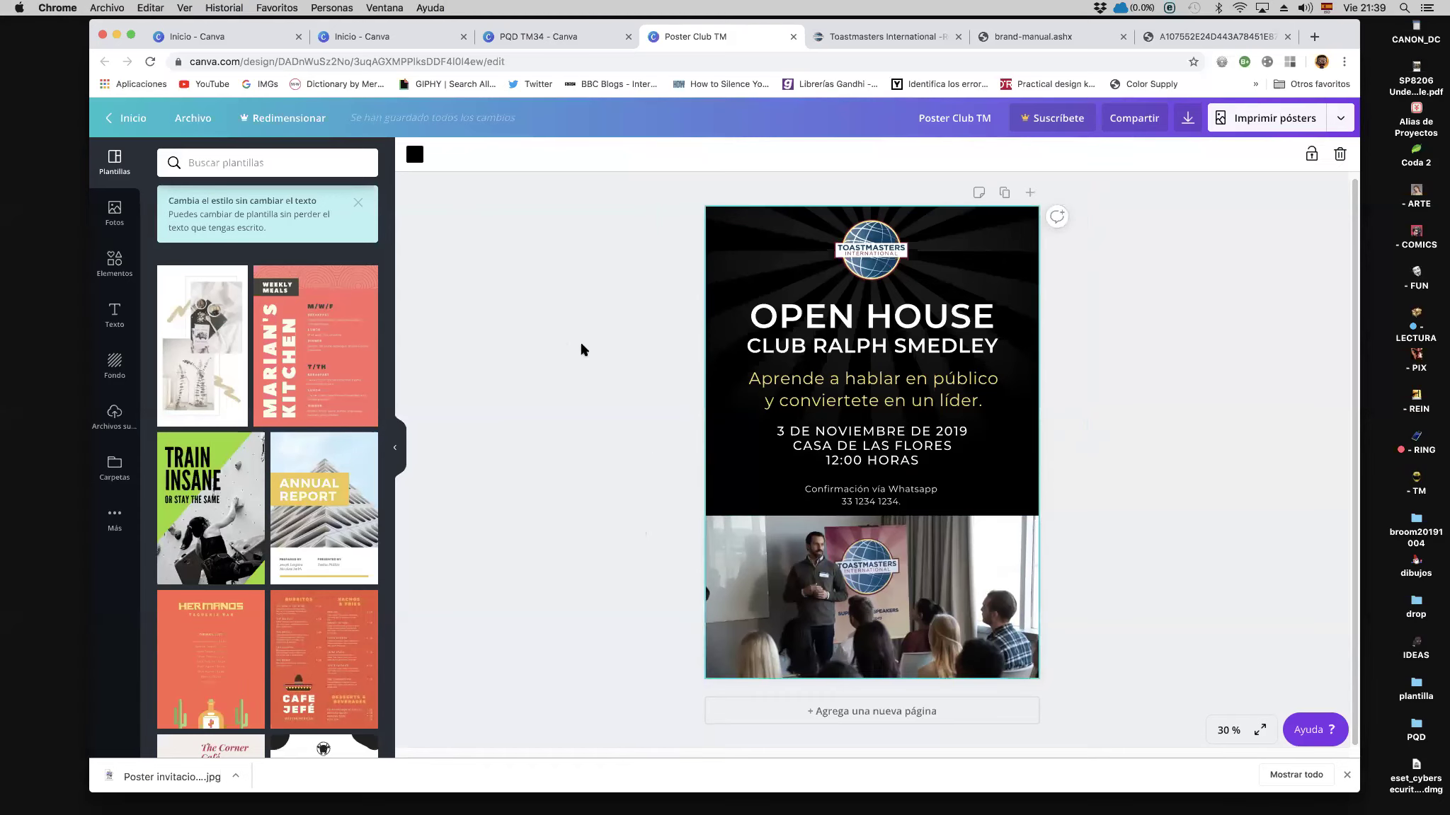
pyautogui.click(414, 157)
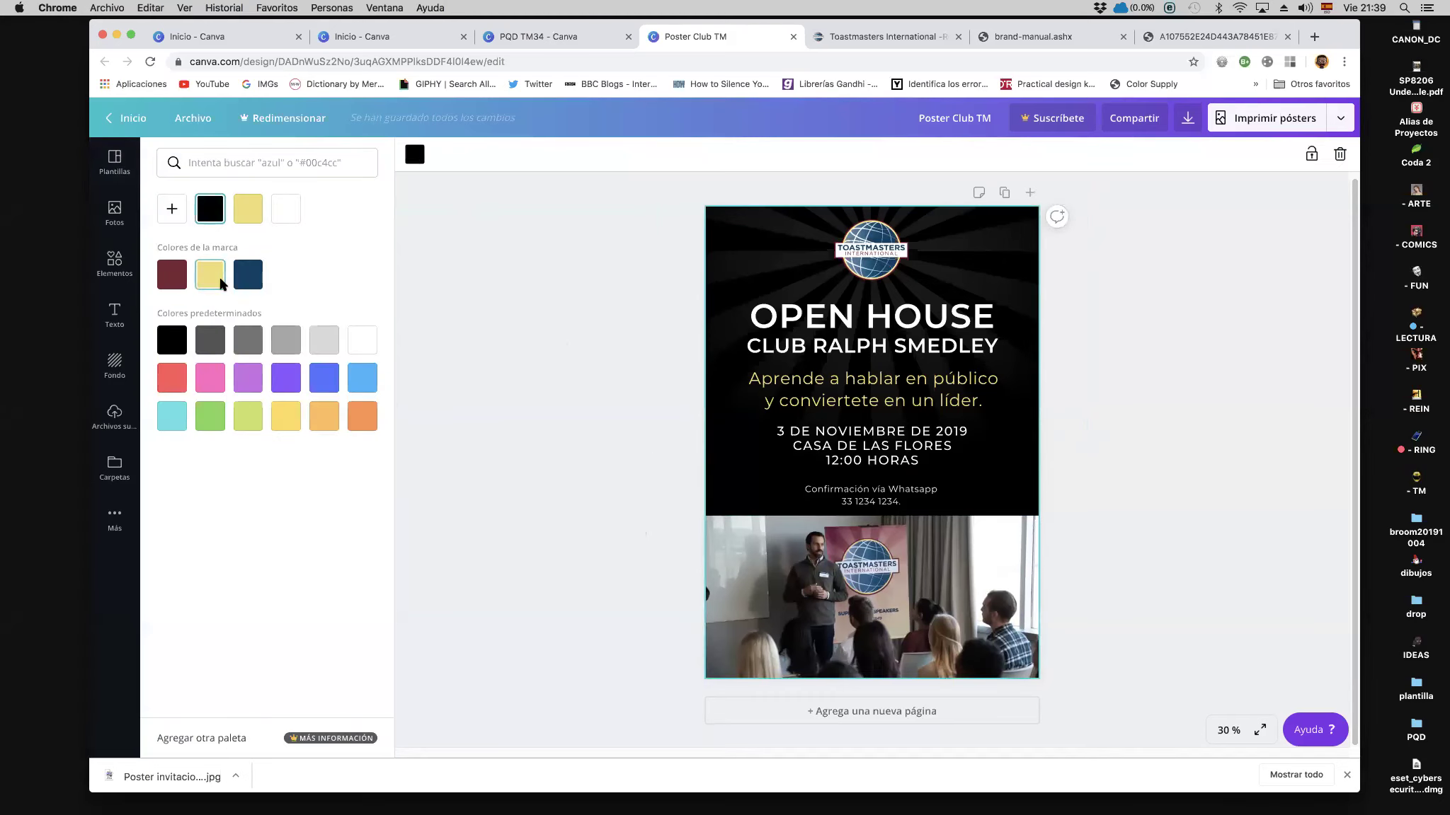
pyautogui.click(247, 282)
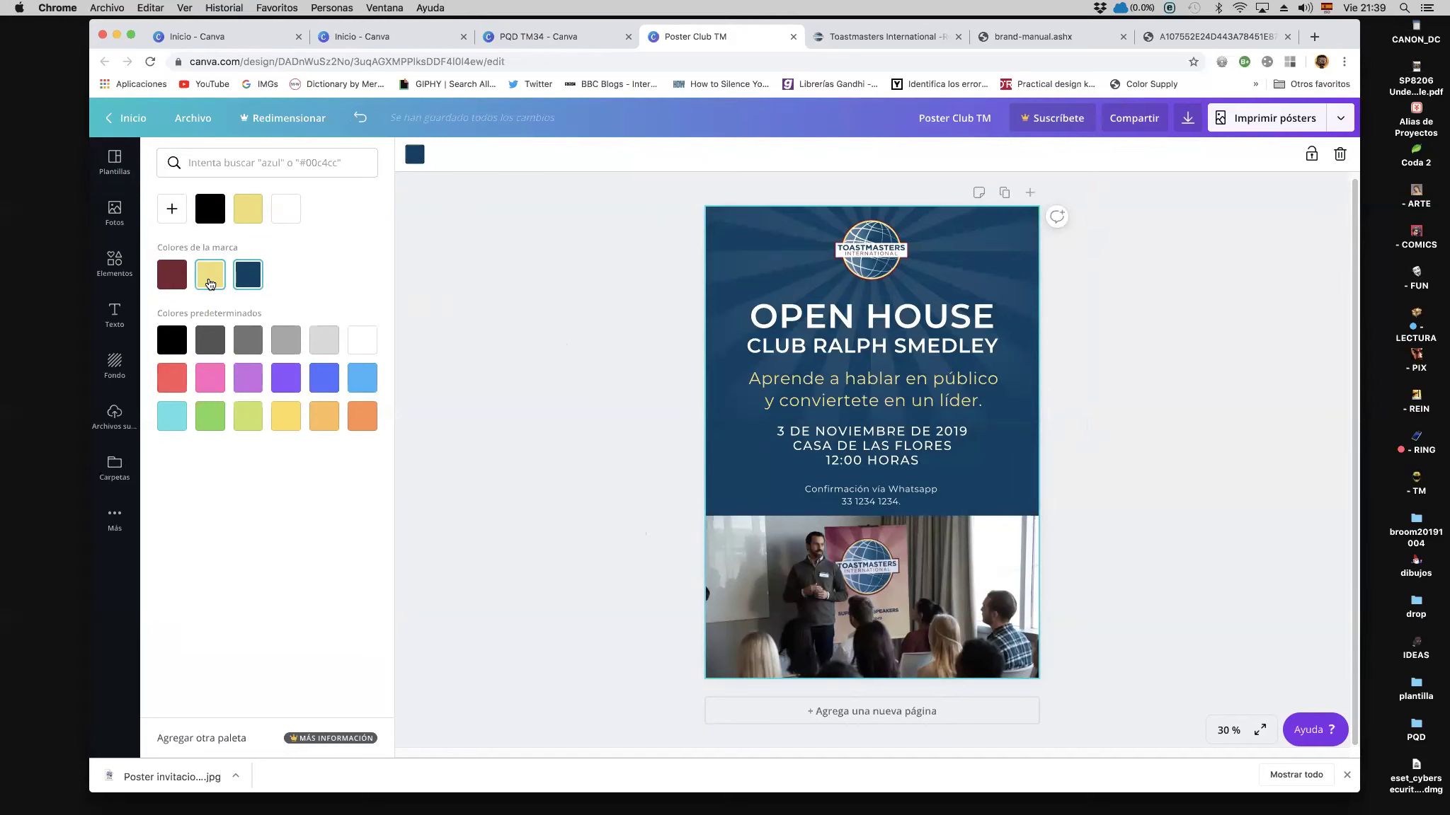
pyautogui.click(504, 514)
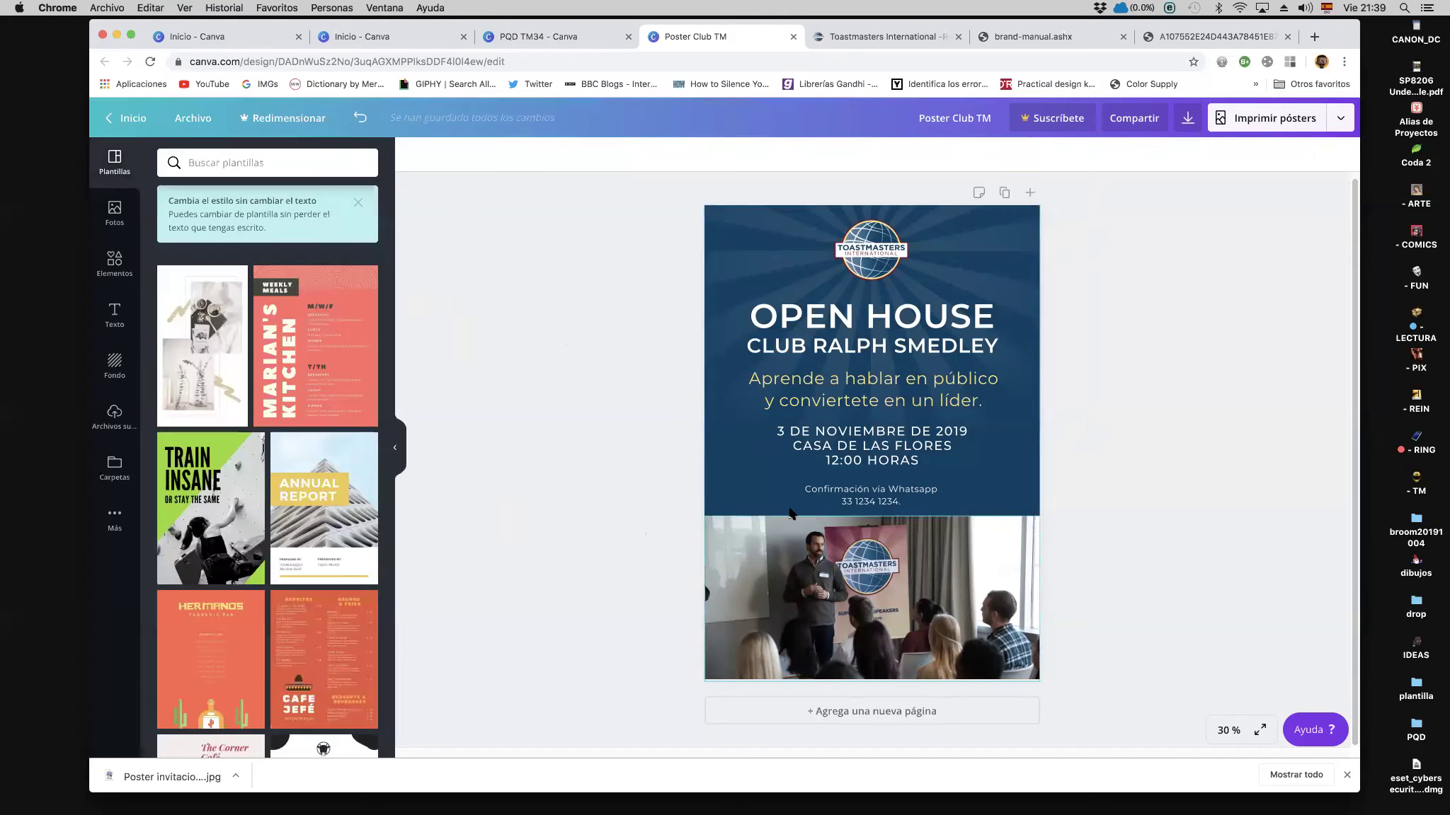
pyautogui.click(827, 334)
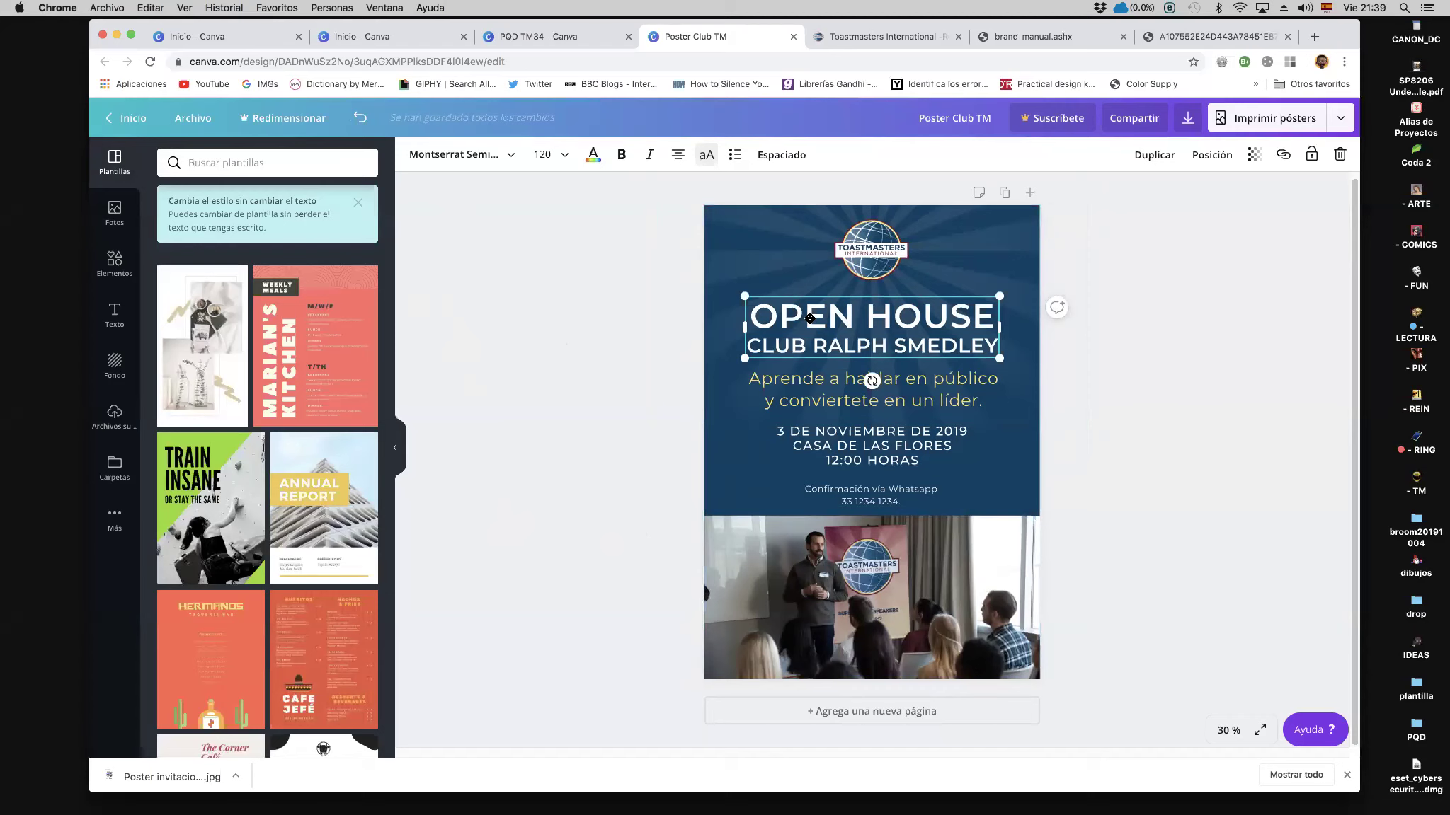
# Step: Change the month in the date from NOVIEMBRE to OCTUBRE
pyautogui.doubleClick(834, 345)
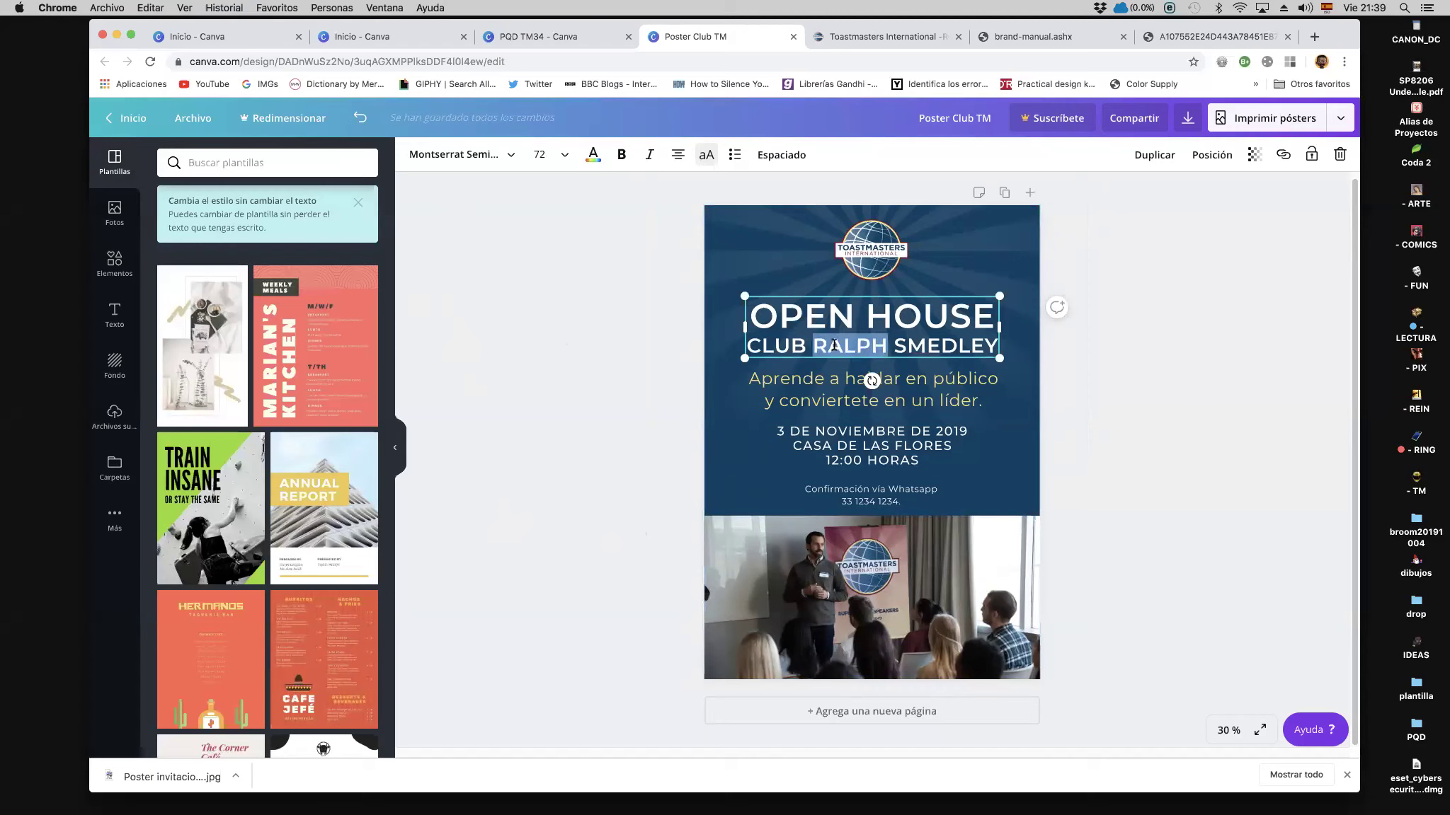
pyautogui.click(825, 347)
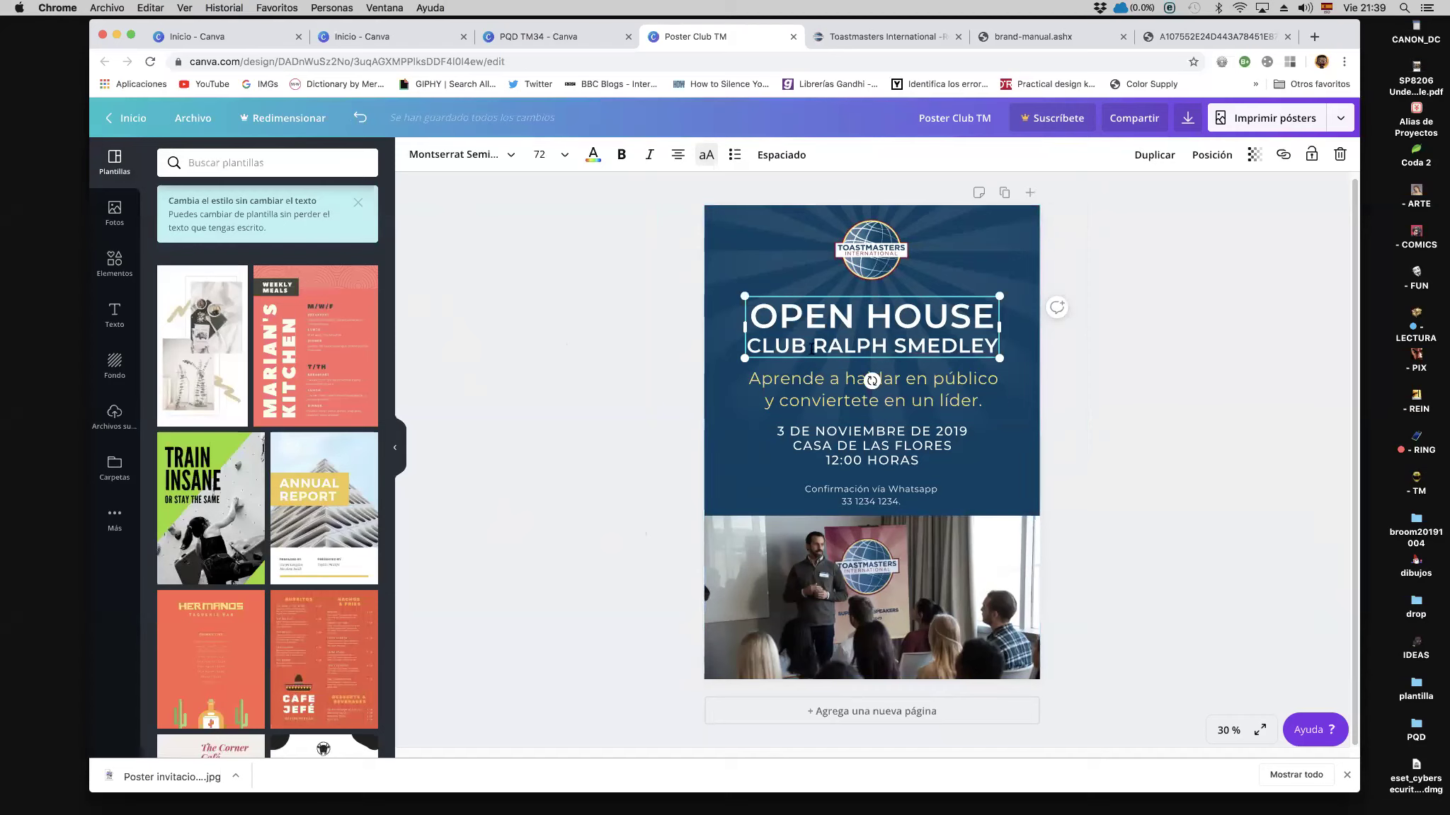
pyautogui.moveTo(816, 346); pyautogui.dragTo(993, 341)
pyautogui.click(837, 433)
pyautogui.doubleClick(836, 433)
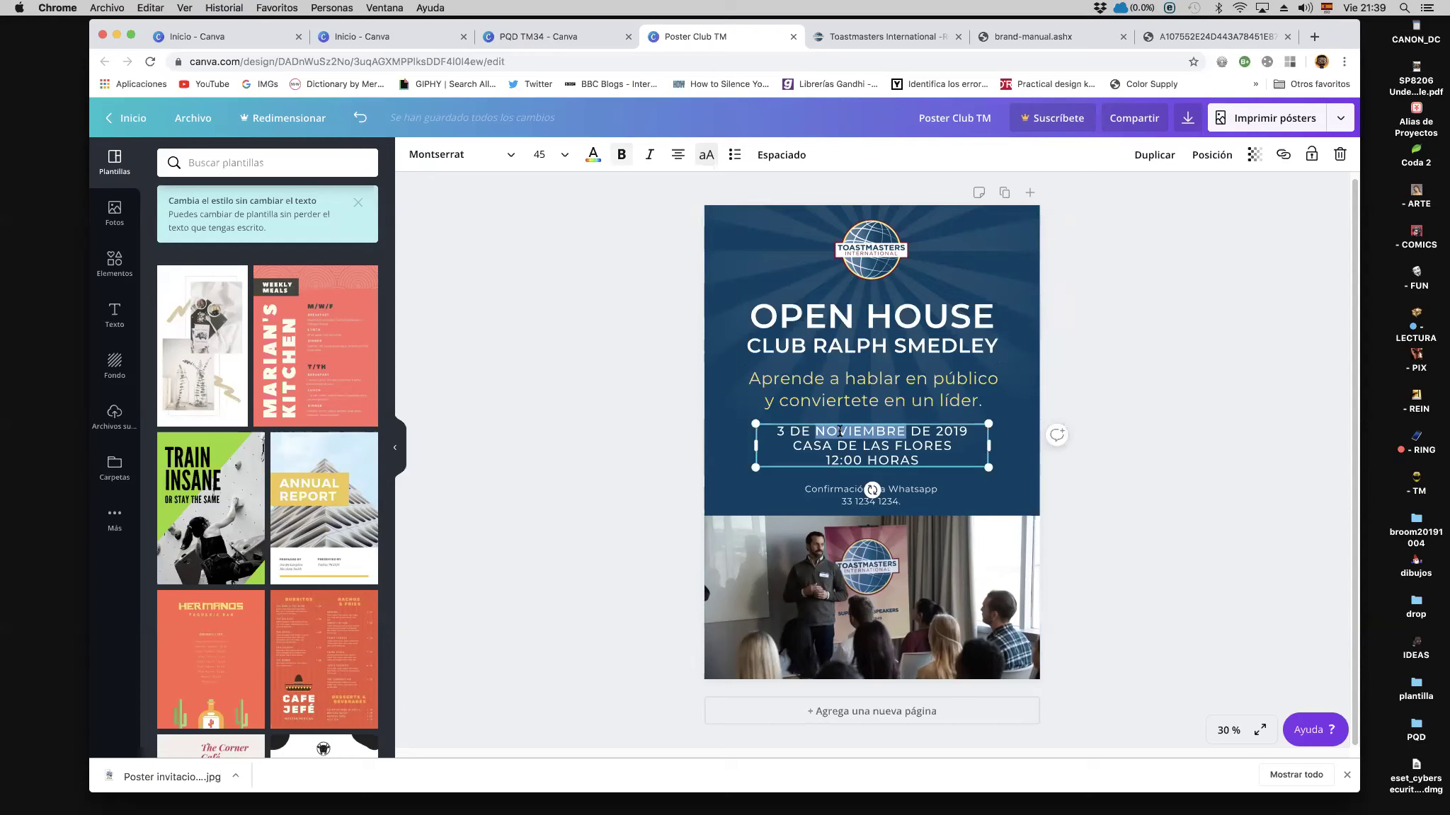
pyautogui.write('M')
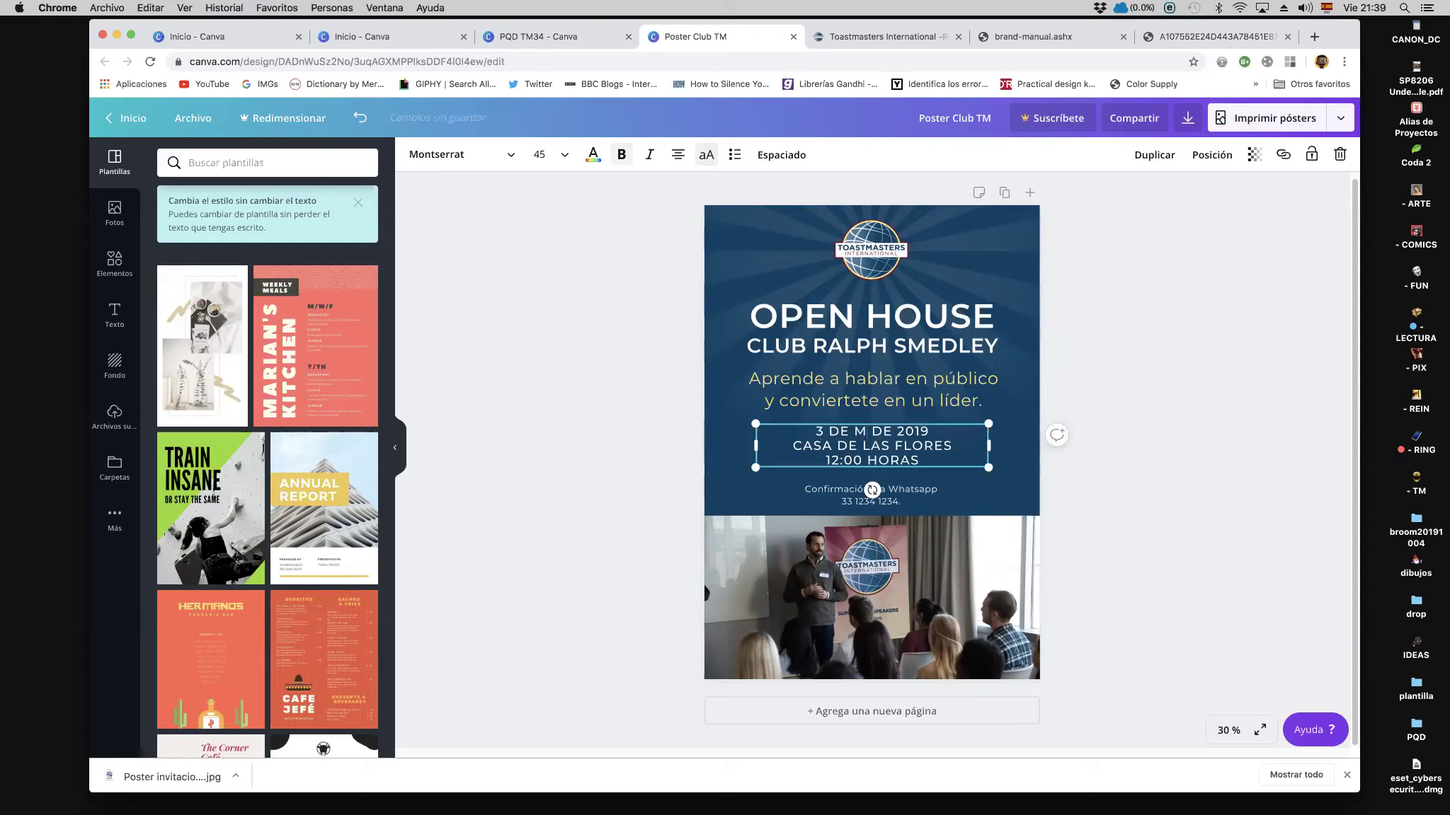
pyautogui.press('BackSpace')
pyautogui.write('OCTUB>RE')
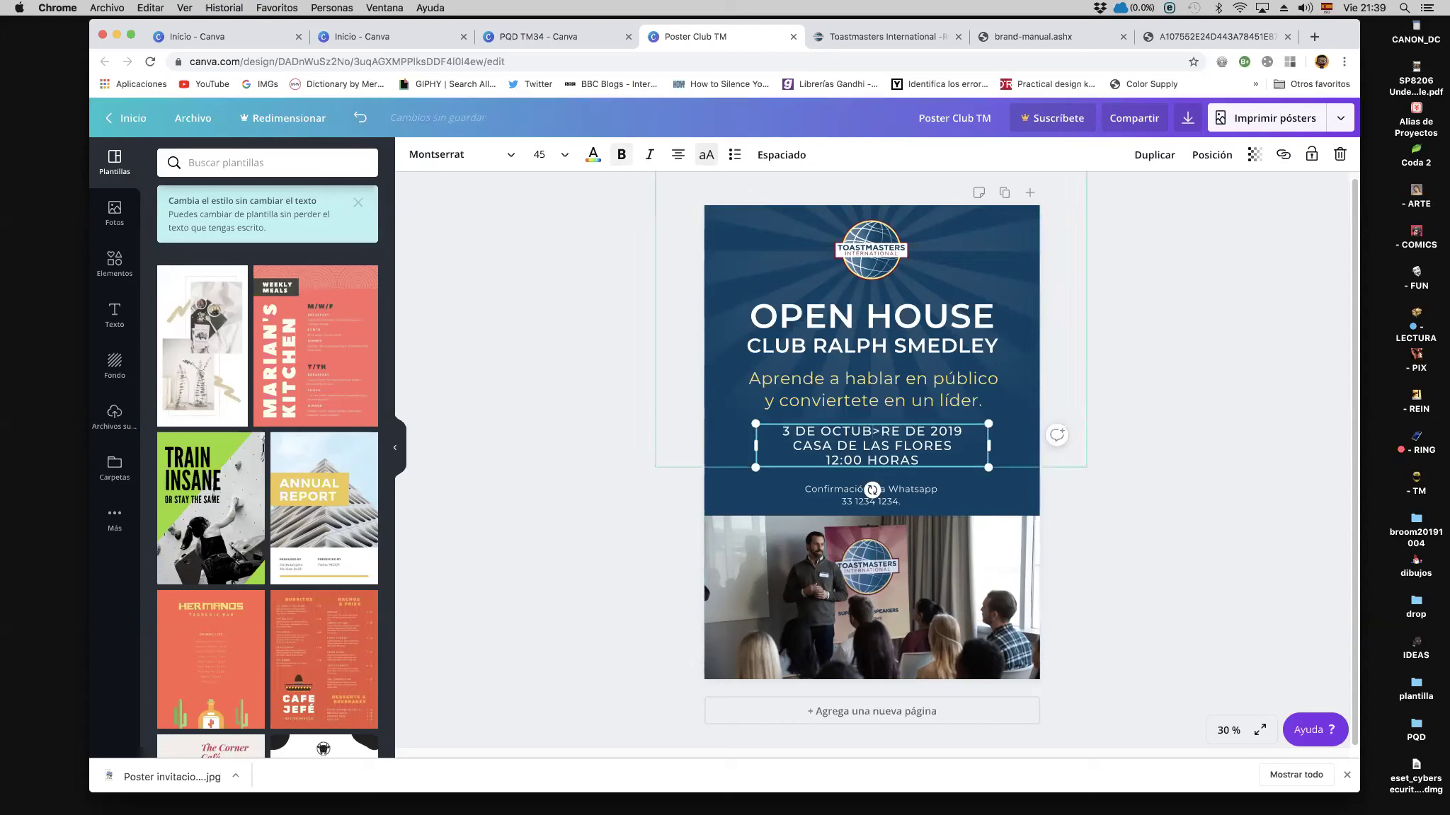
pyautogui.press('Left')
pyautogui.press('Left')
pyautogui.press('BackSpace')
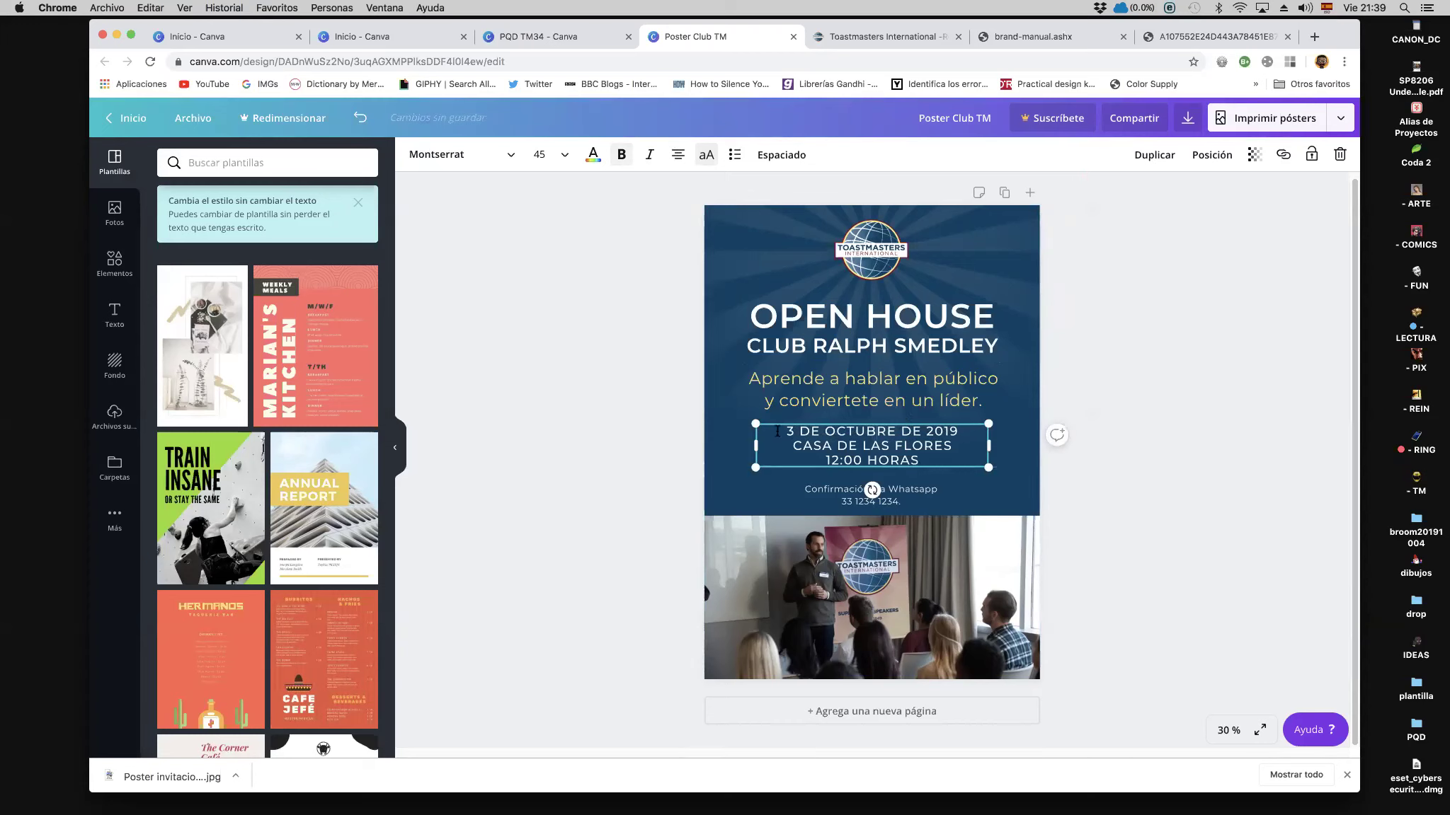
# Step: Change the day from 3 to 13 and the time from 12:00 to 20:00 HORAS
pyautogui.click(788, 431)
pyautogui.write('1')
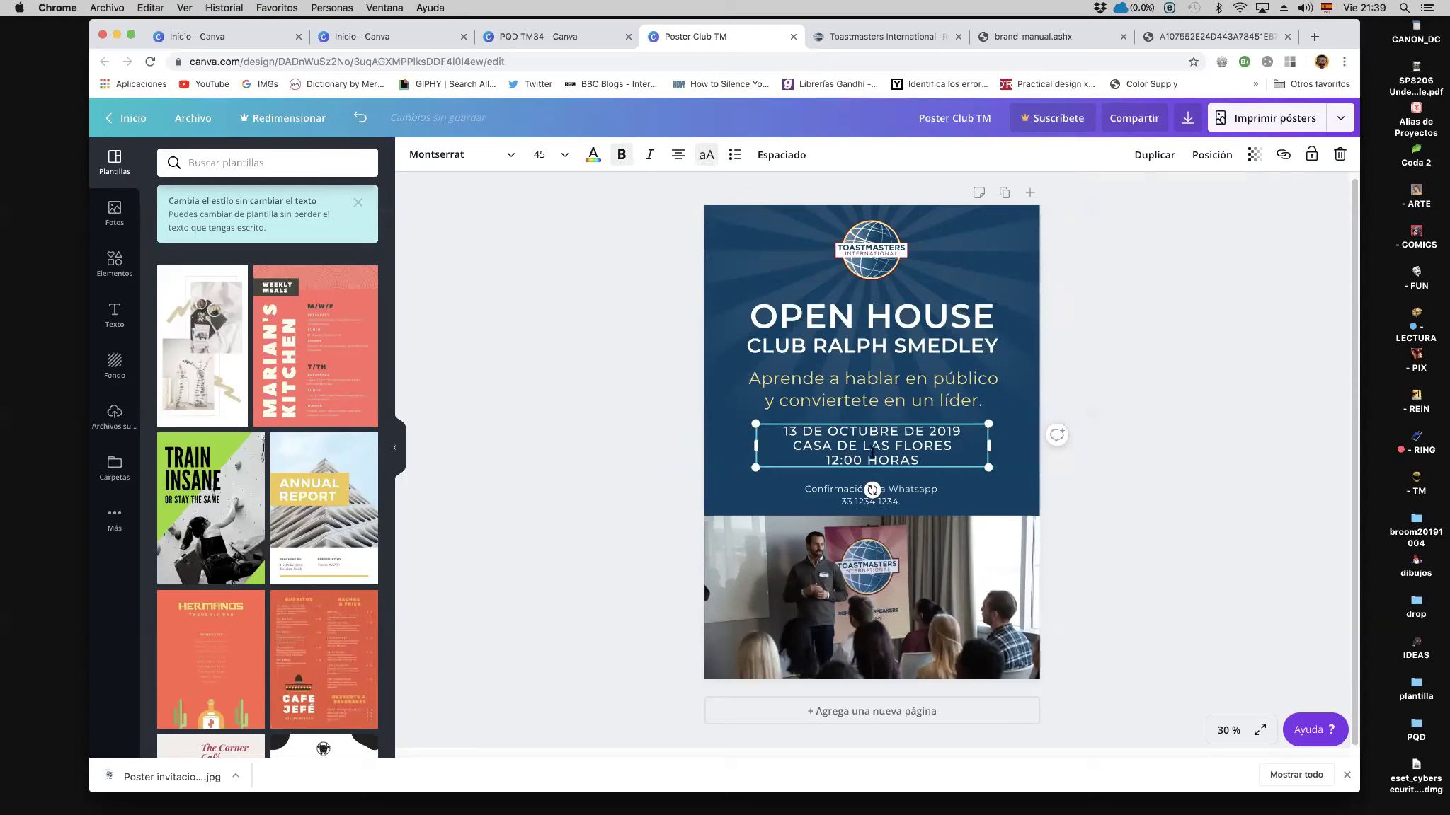
pyautogui.click(822, 460)
pyautogui.press('Delete')
pyautogui.write('0')
pyautogui.click(536, 526)
pyautogui.click(838, 564)
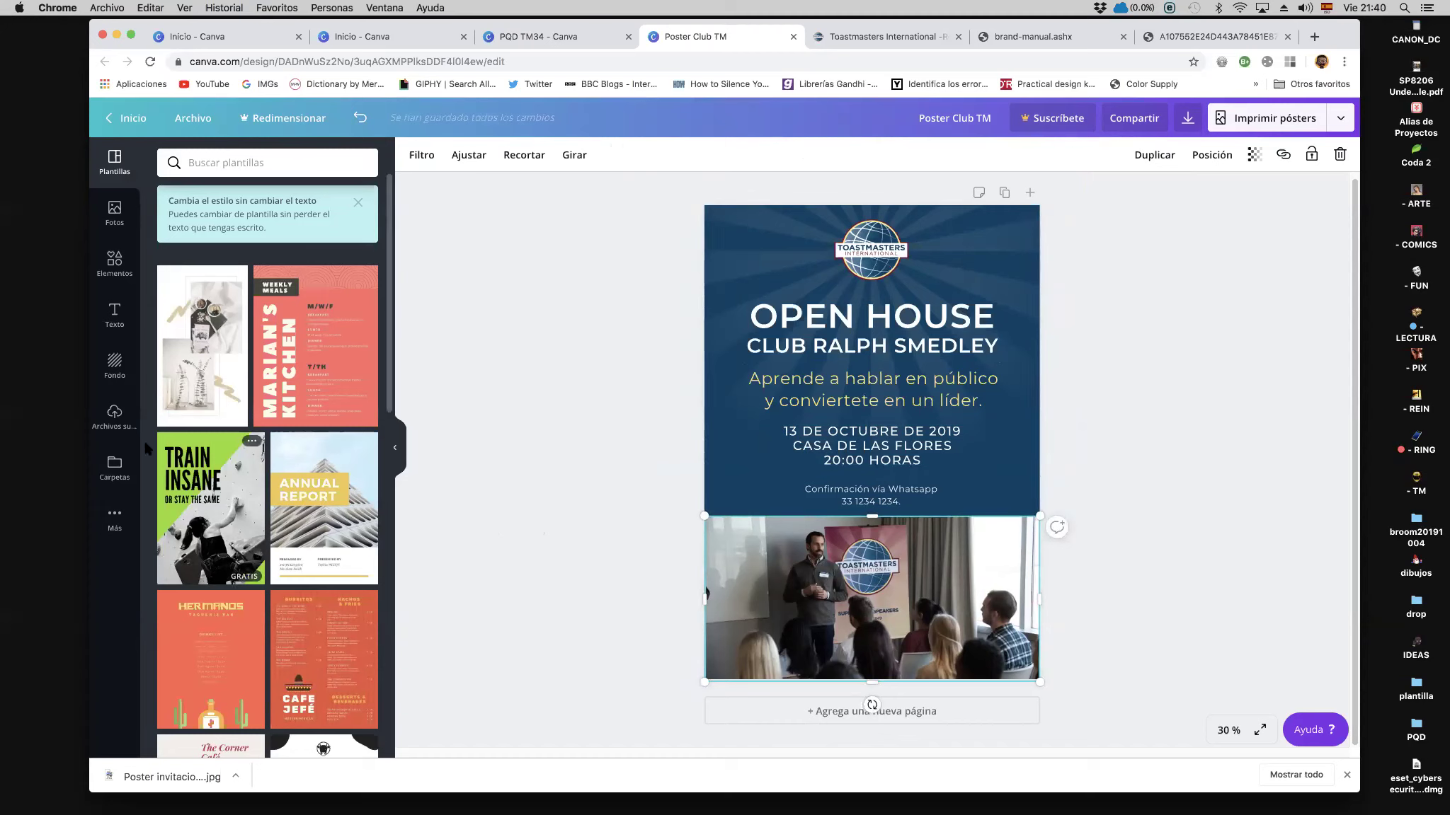
# Step: Upload the photo 2018-S2-TIWHQ-4024.jpg from Descargas to Archivos subidos
pyautogui.click(113, 414)
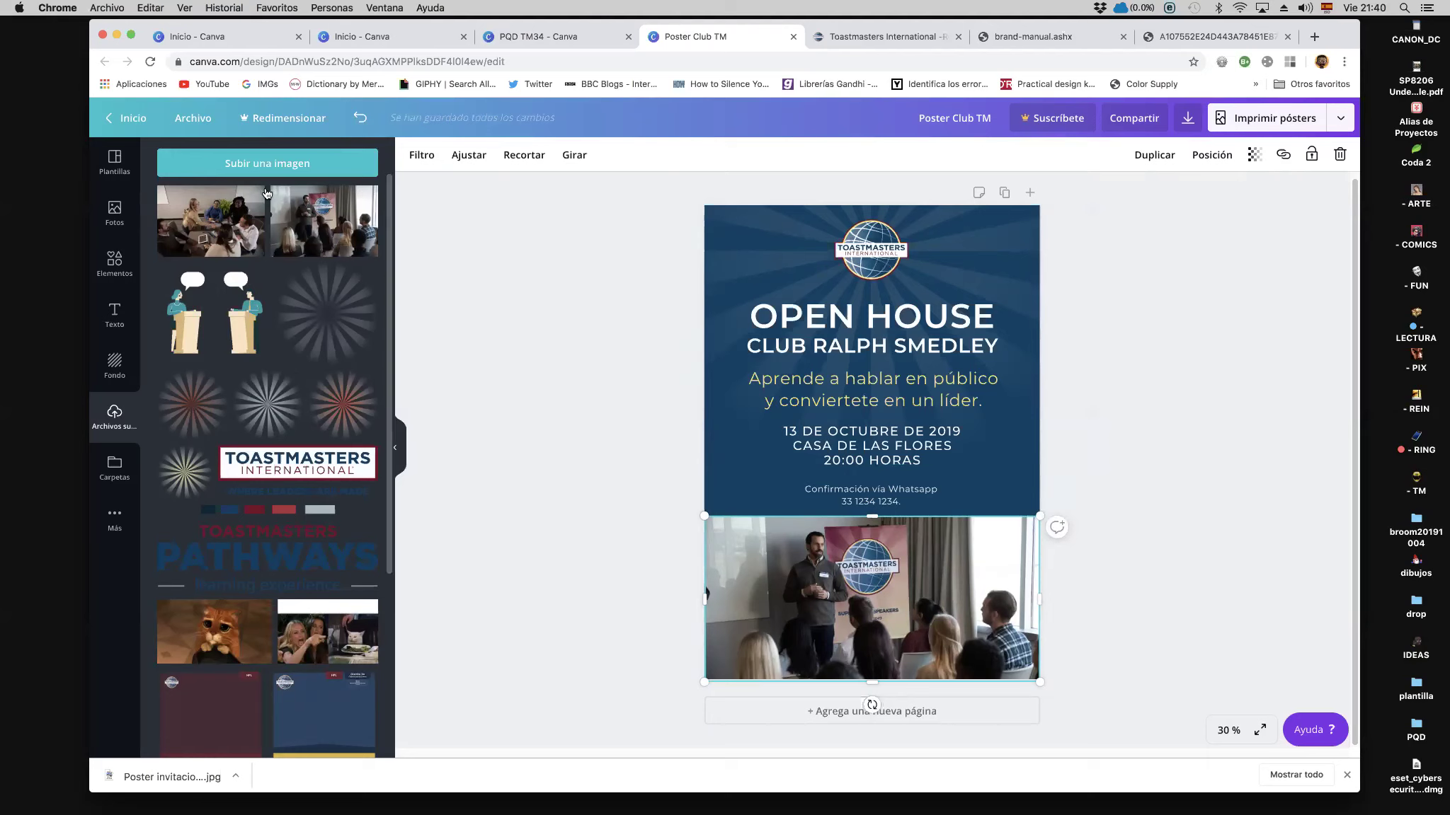
pyautogui.click(251, 163)
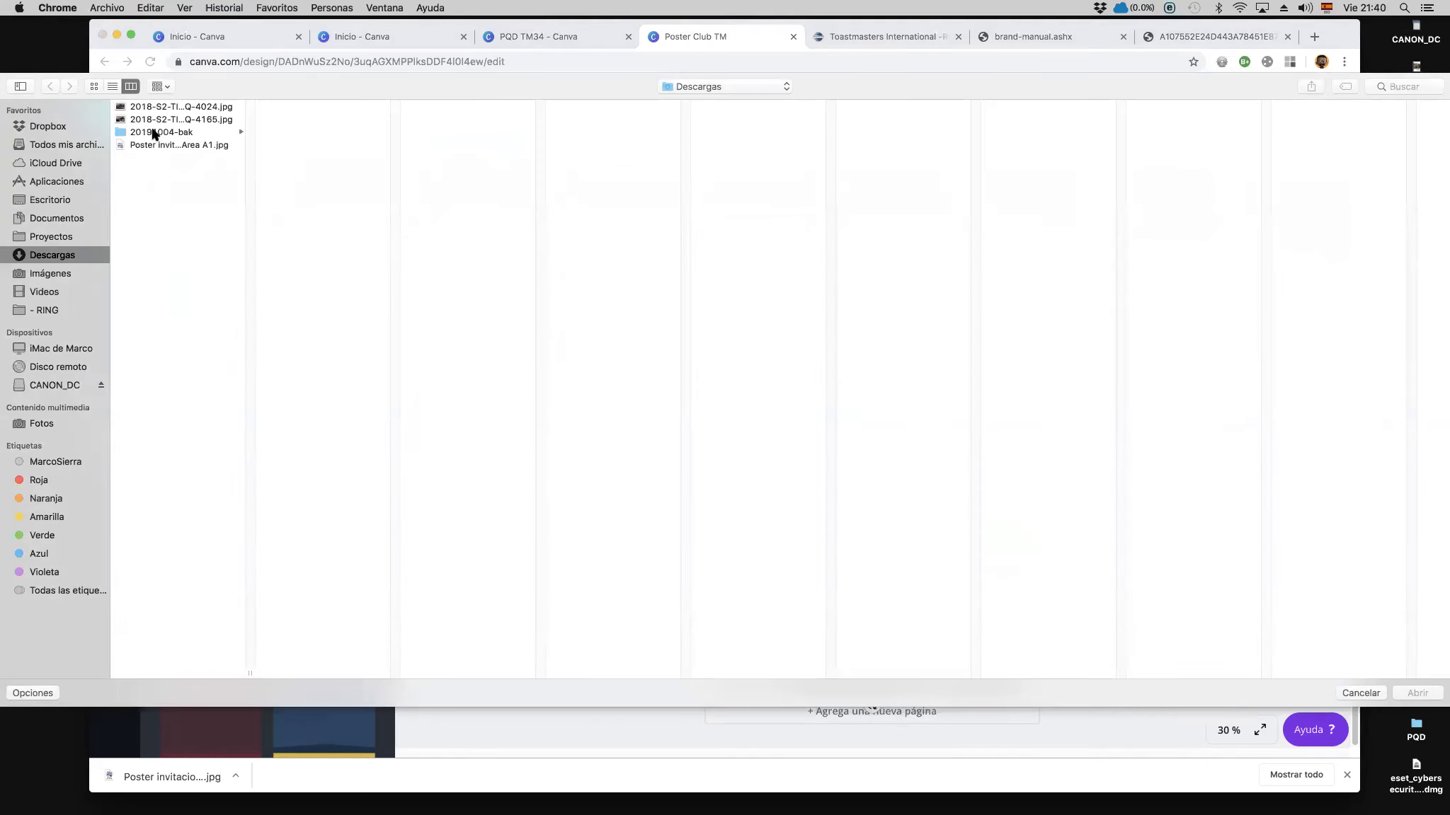
pyautogui.click(175, 118)
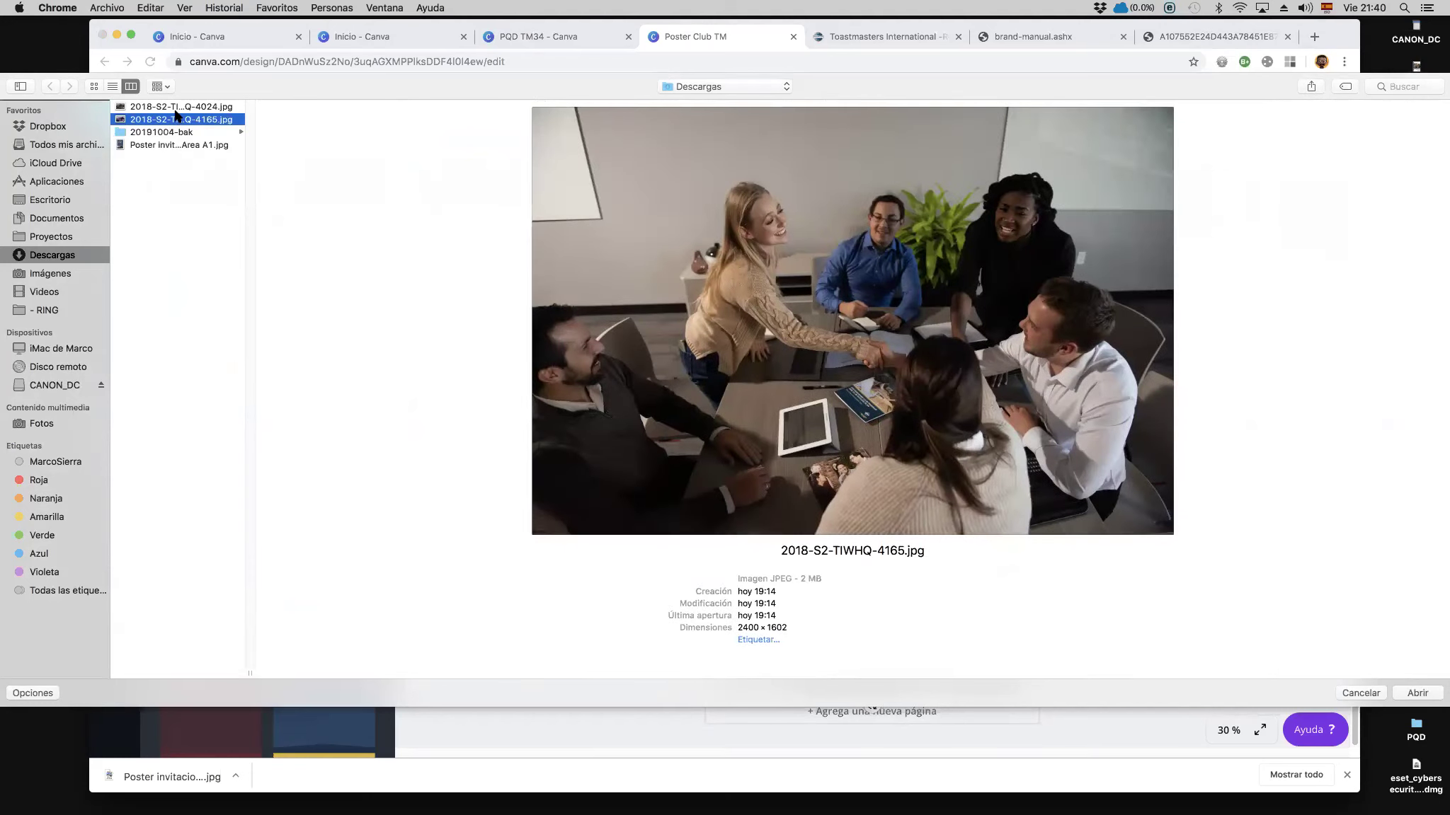
pyautogui.click(176, 108)
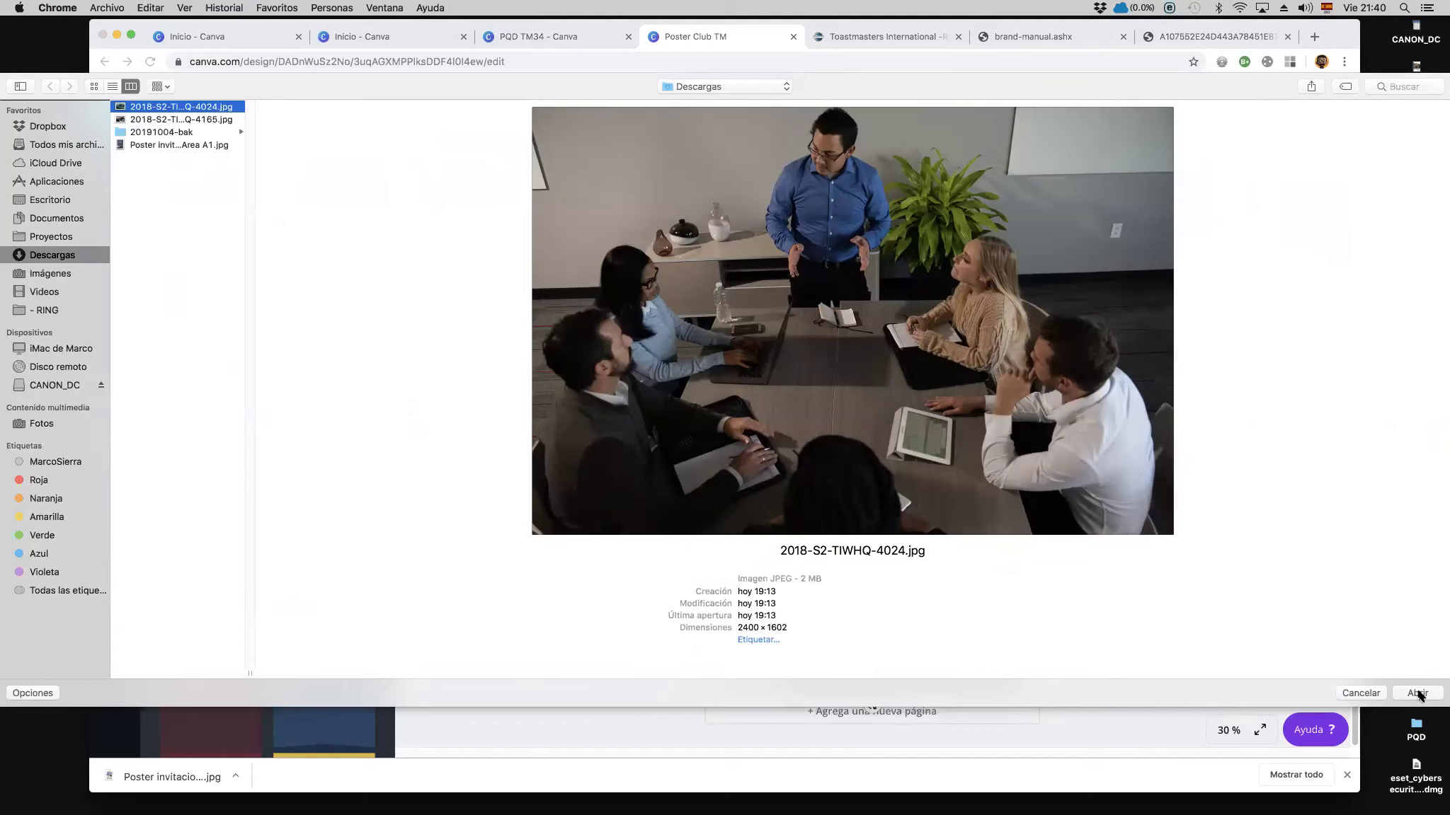
pyautogui.click(1410, 694)
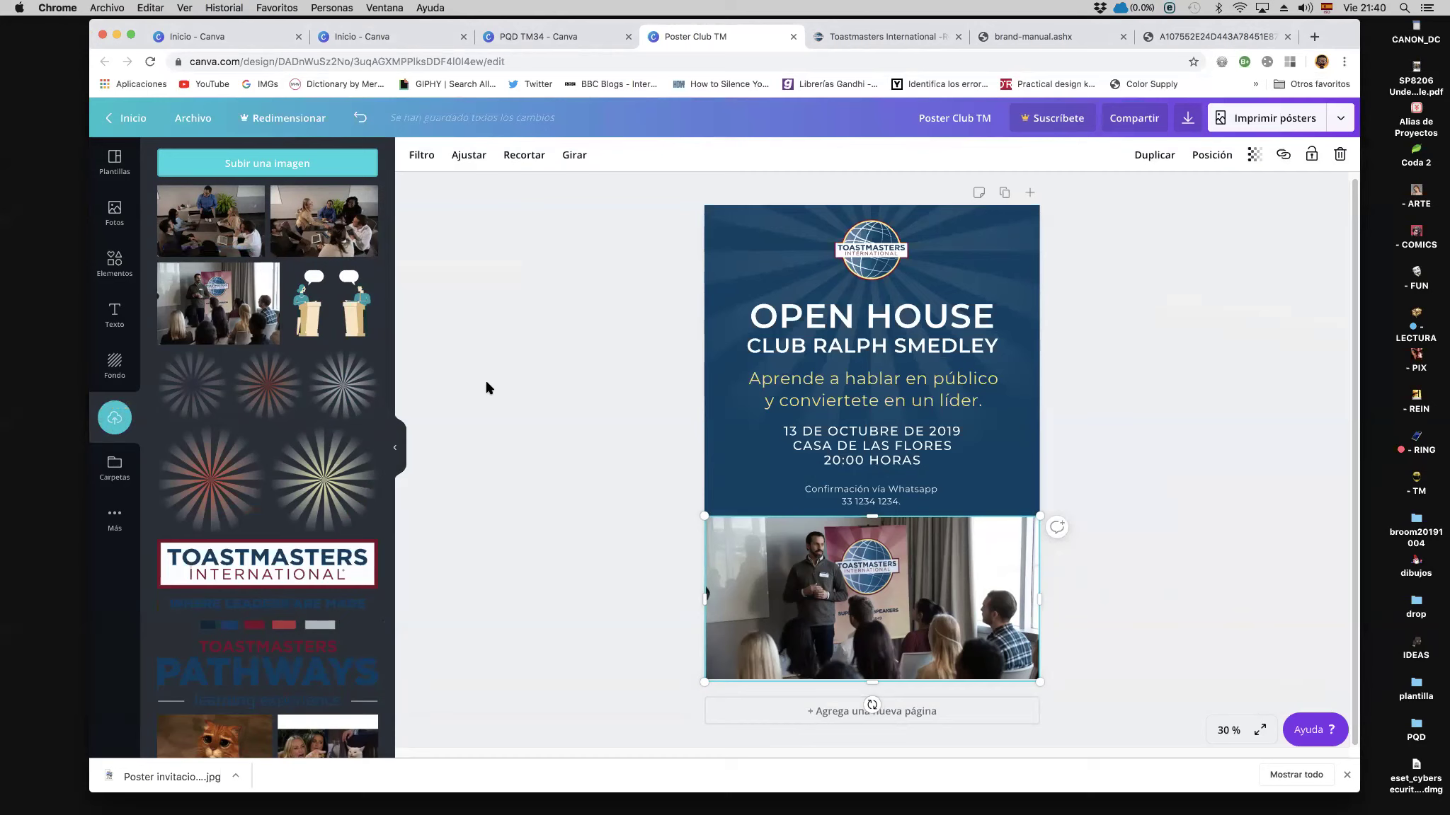
# Step: Place the new meeting photo at the poster's bottom, enlarged and centred
pyautogui.moveTo(230, 245); pyautogui.dragTo(775, 612)
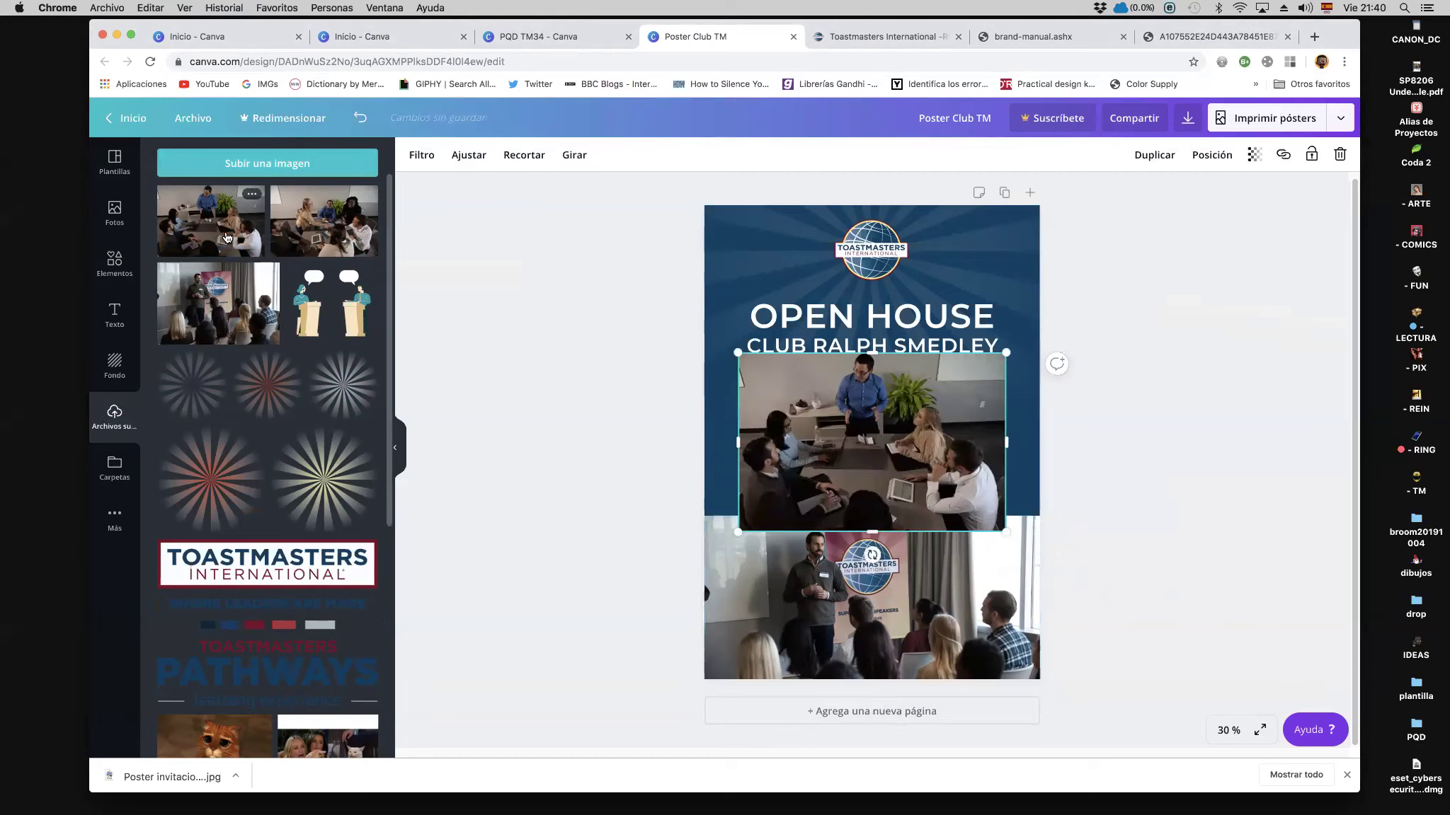
pyautogui.moveTo(797, 513); pyautogui.dragTo(782, 627)
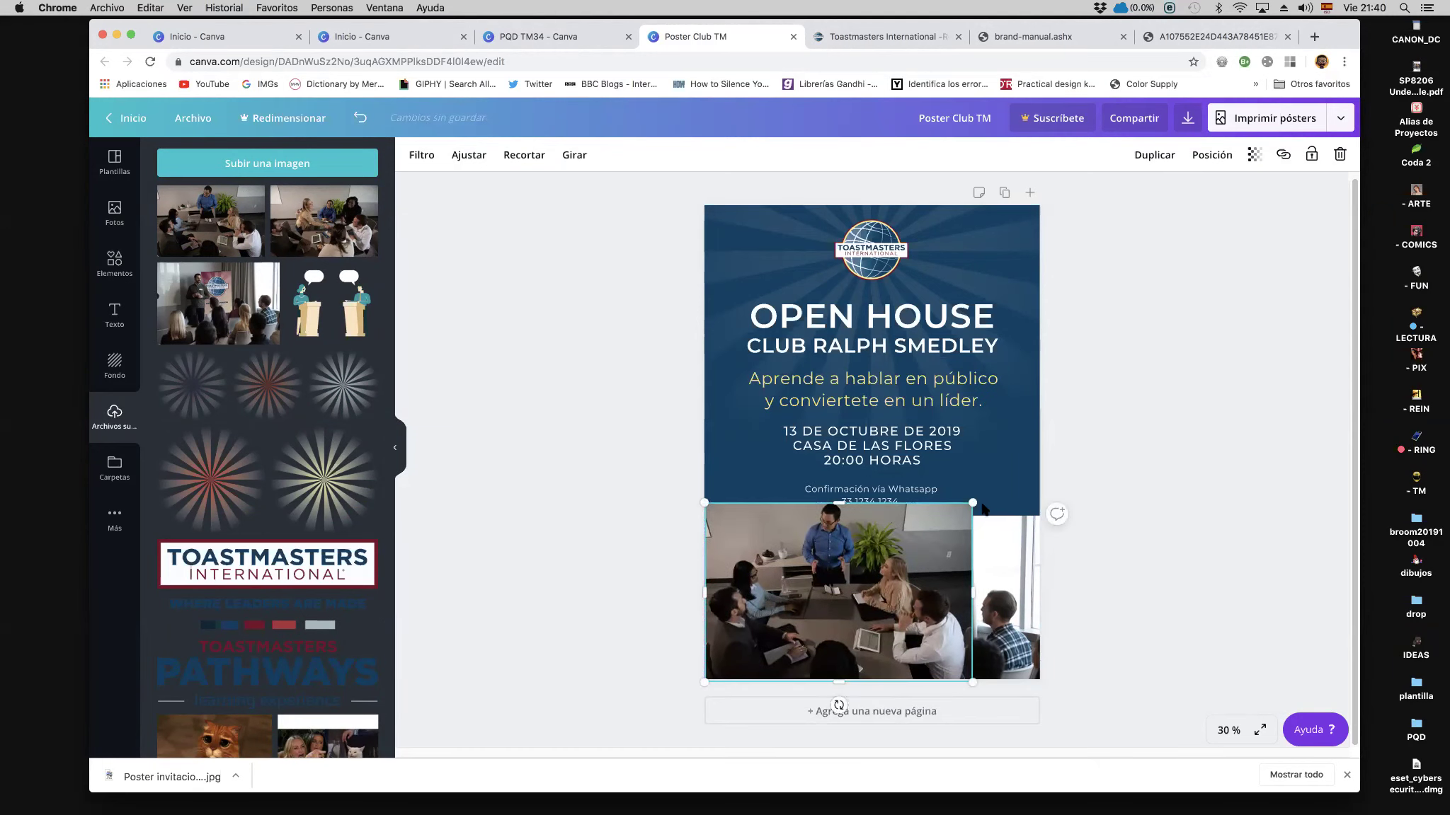
pyautogui.moveTo(973, 504); pyautogui.dragTo(1068, 476)
pyautogui.moveTo(924, 549); pyautogui.dragTo(923, 577)
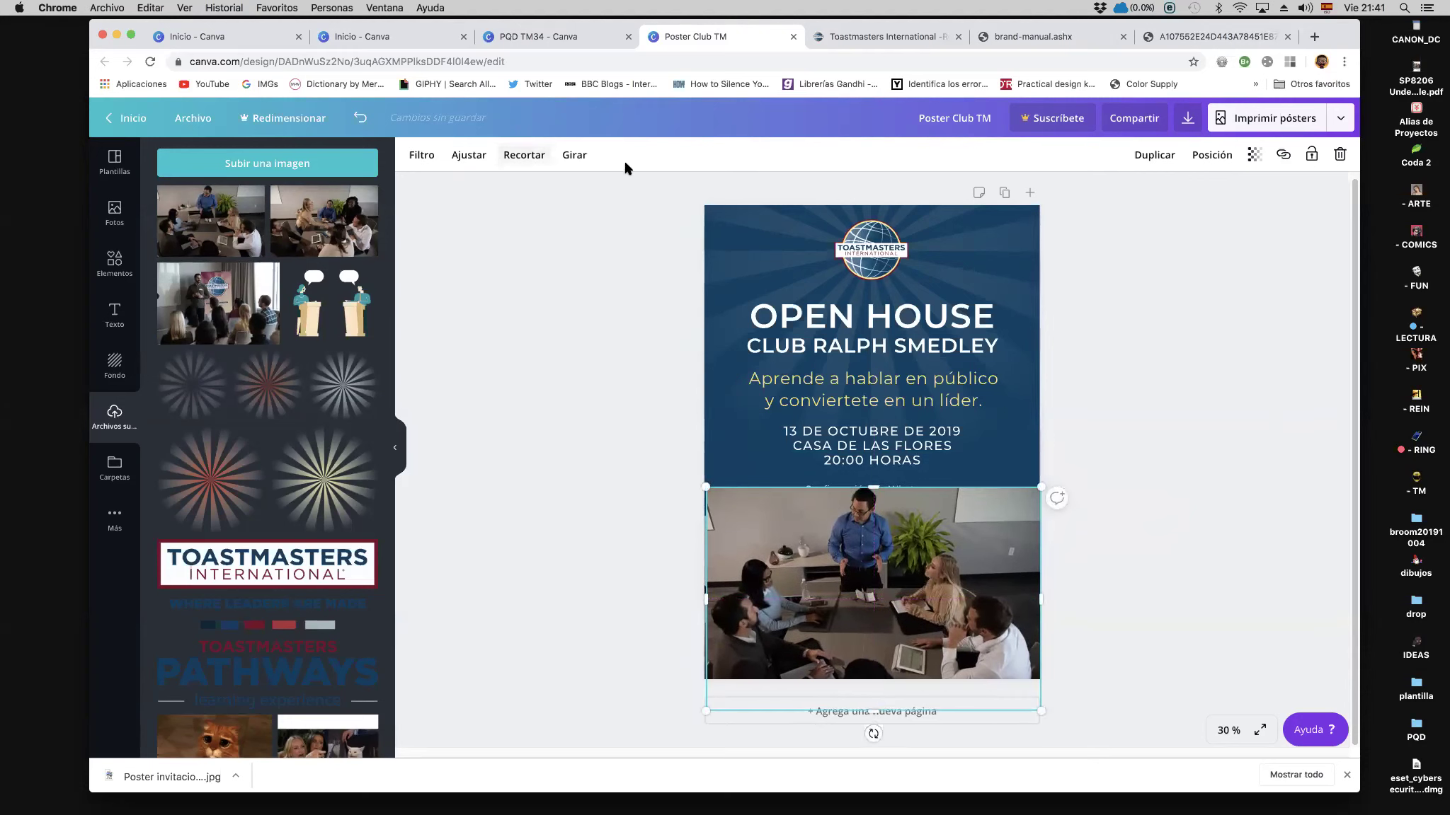
pyautogui.moveTo(831, 591); pyautogui.dragTo(827, 586)
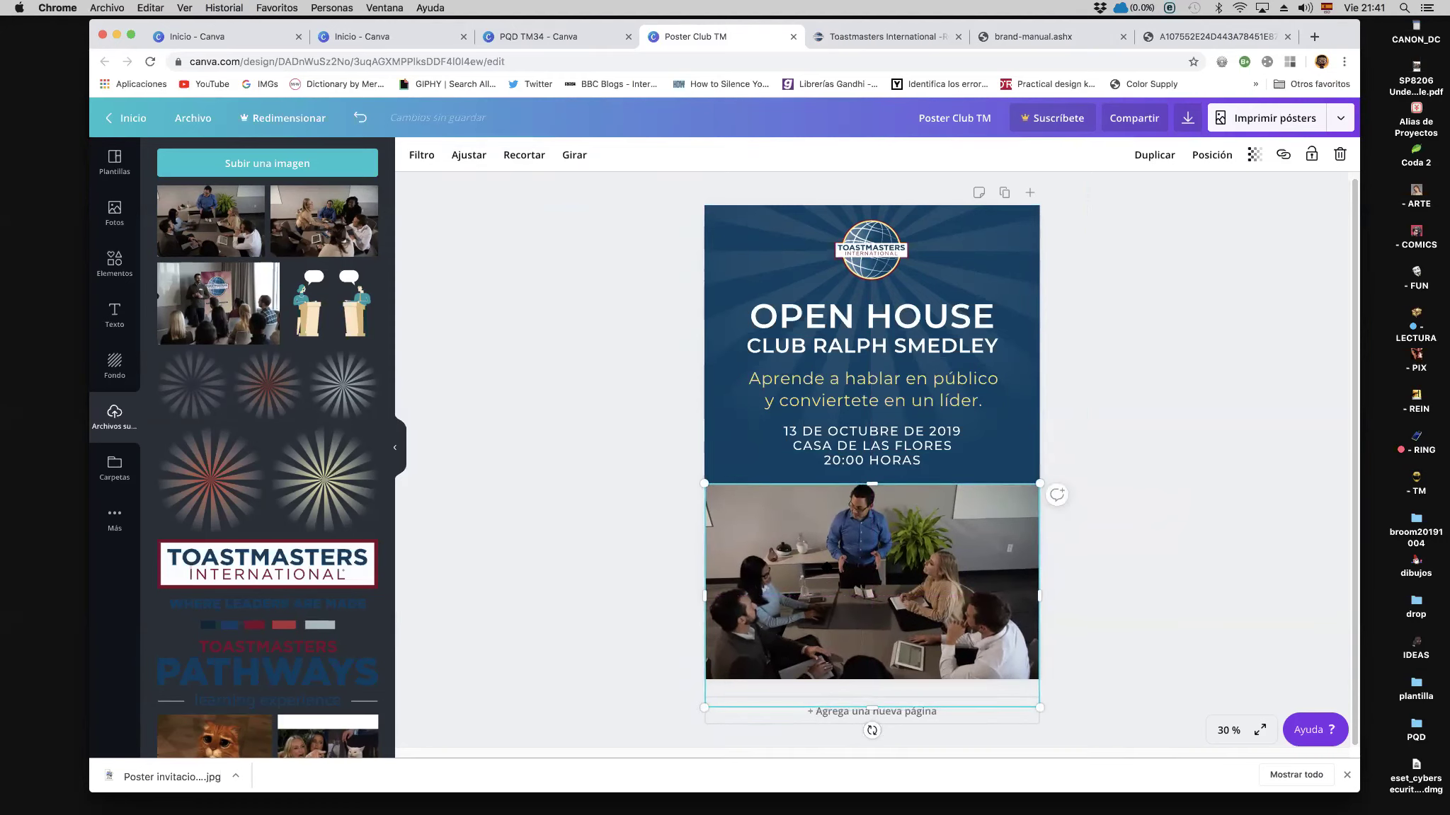
# Step: Crop the meeting photo and position it below the WhatsApp confirmation line
pyautogui.click(514, 157)
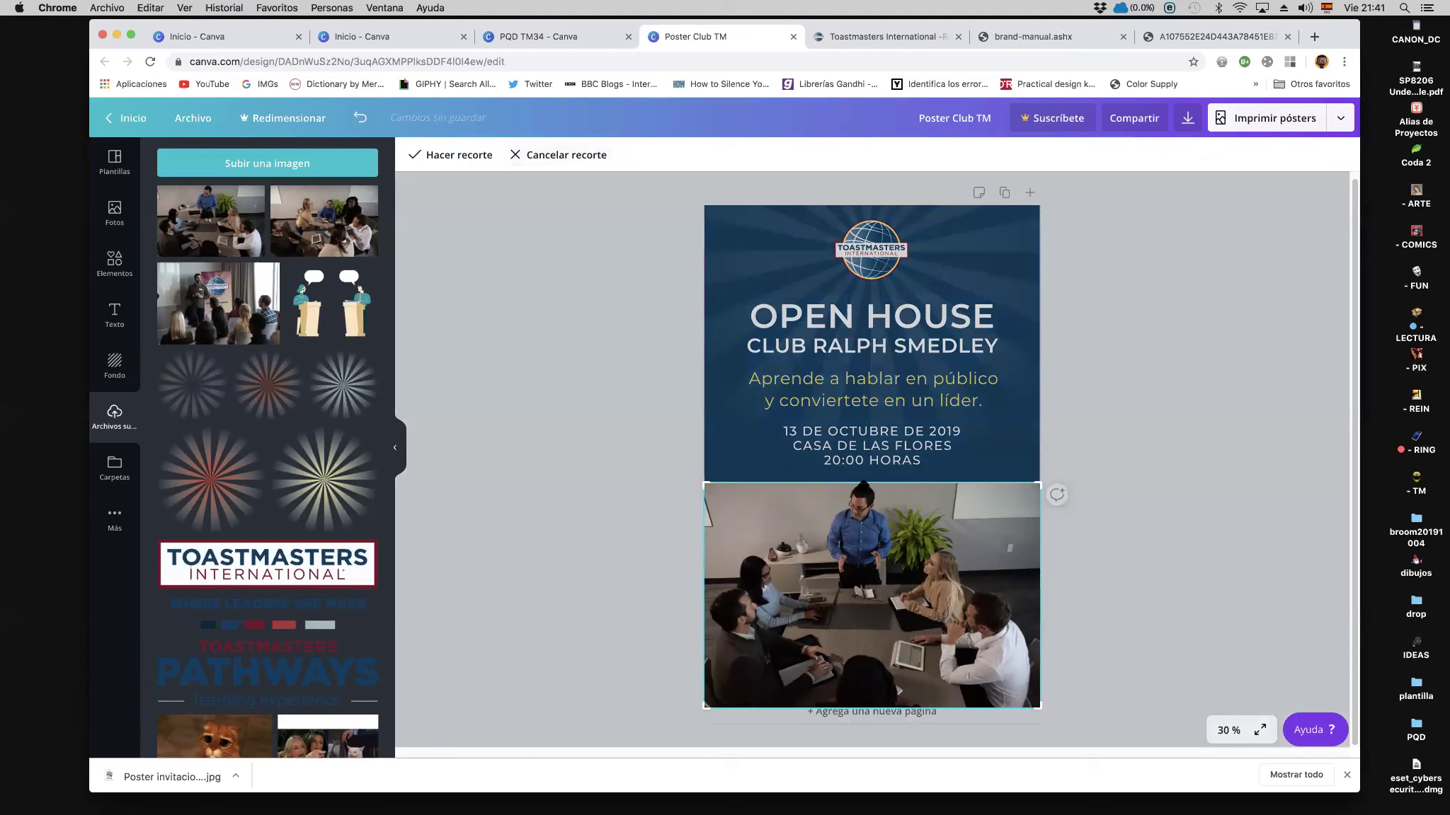
pyautogui.moveTo(700, 482); pyautogui.dragTo(700, 512)
pyautogui.moveTo(838, 618); pyautogui.dragTo(839, 612)
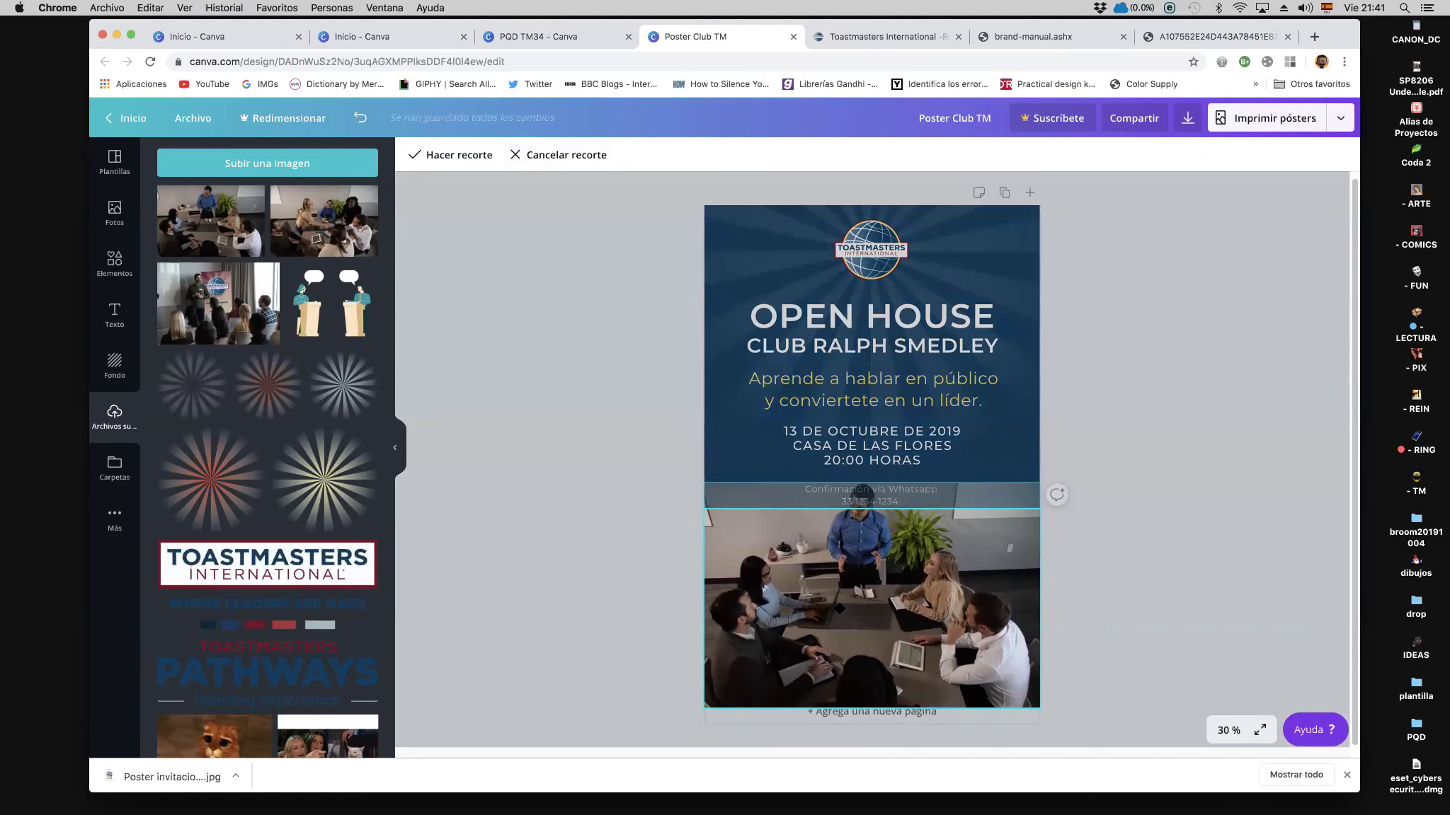
pyautogui.moveTo(705, 708); pyautogui.dragTo(703, 674)
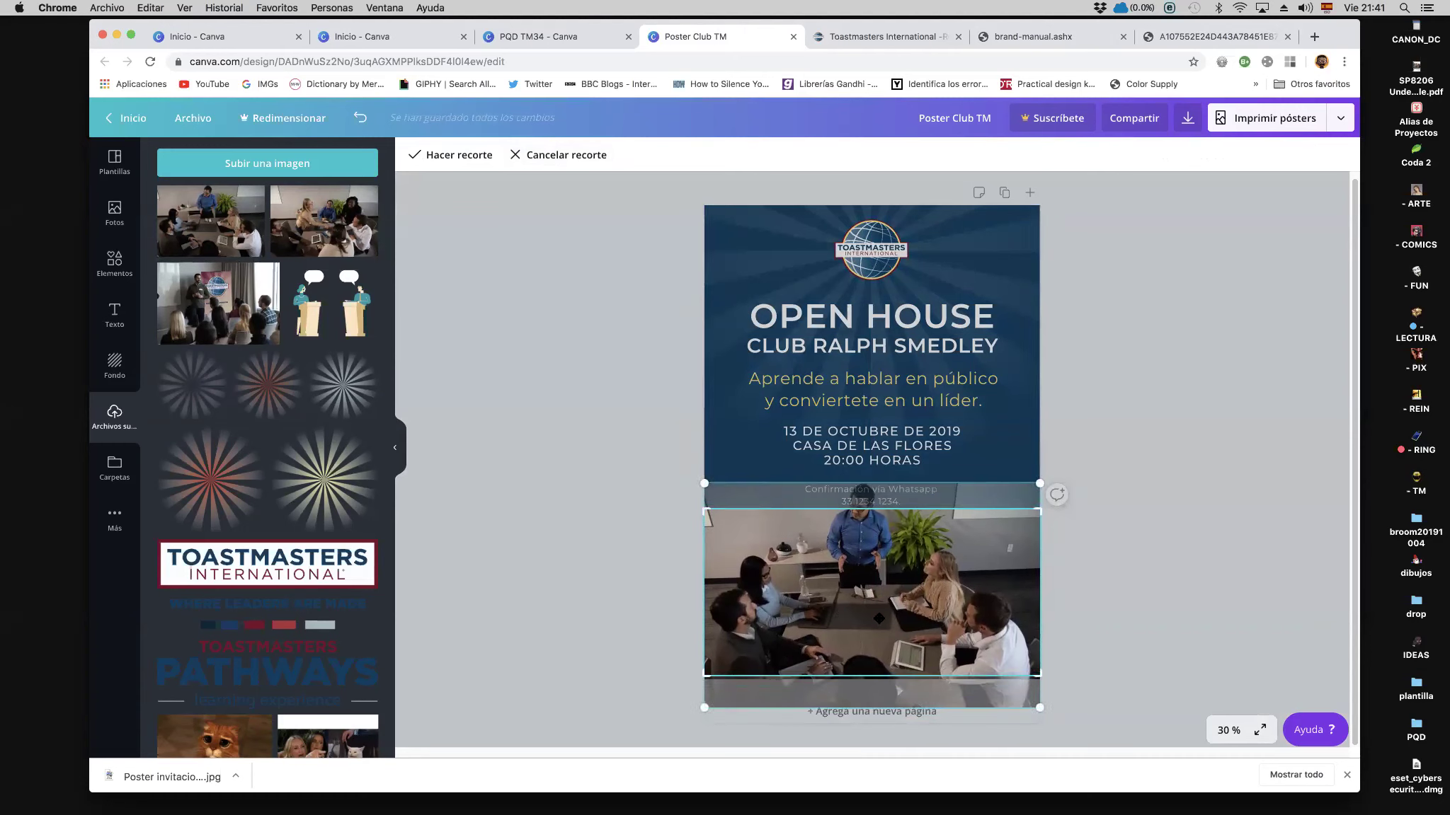
pyautogui.click(473, 155)
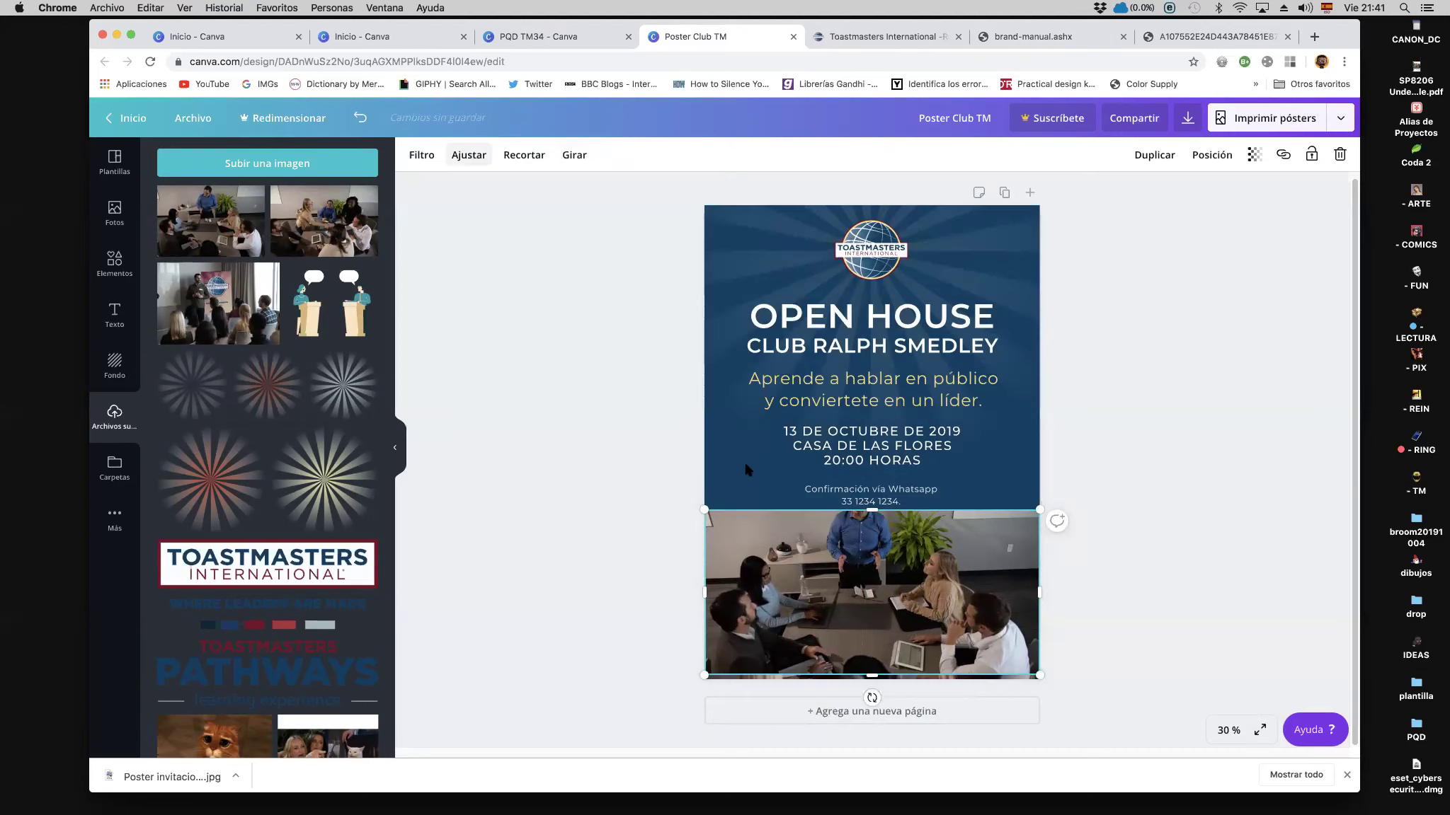
pyautogui.press('Down')
pyautogui.press('Down')
pyautogui.press('Down')
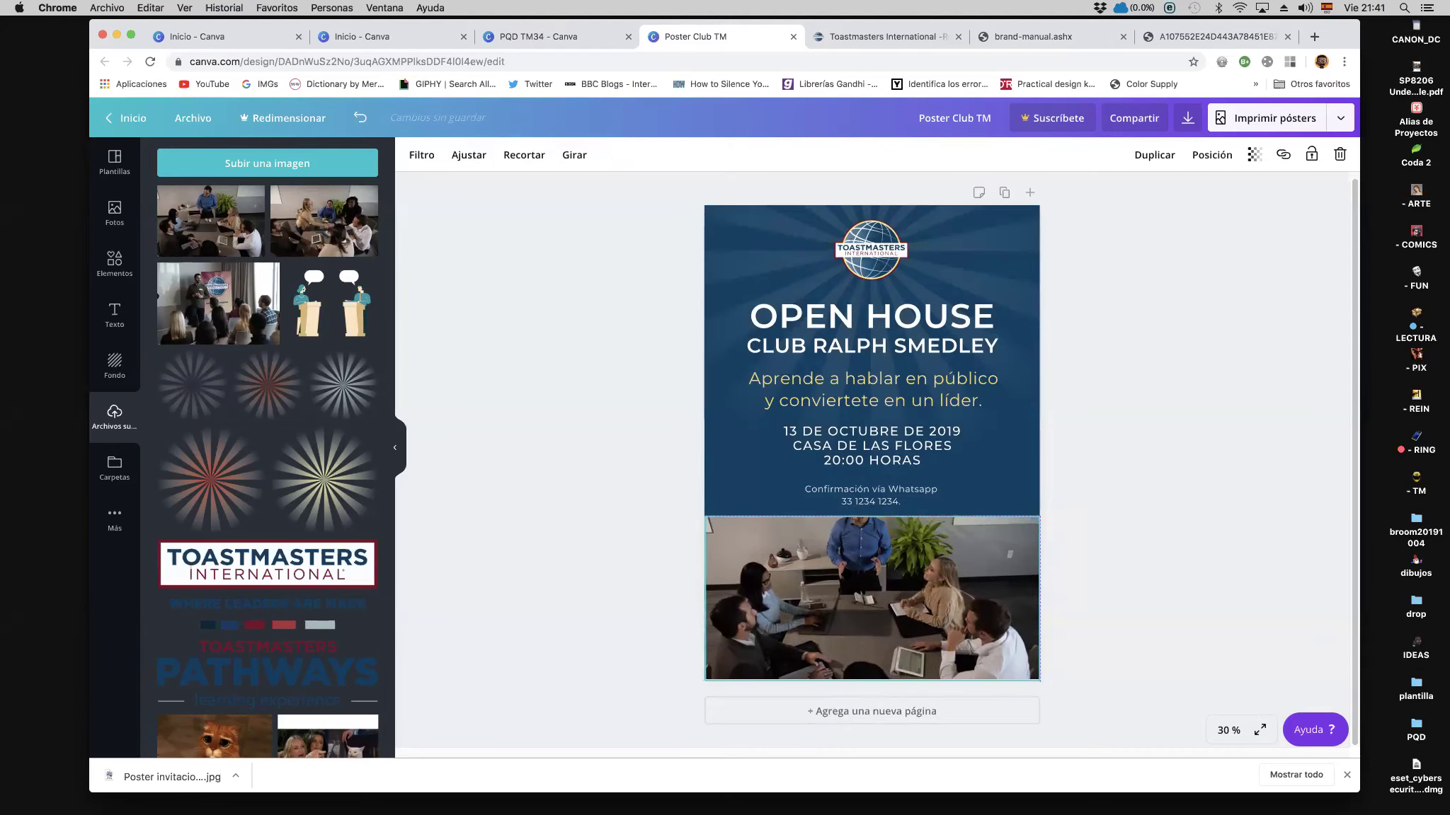
pyautogui.click(525, 155)
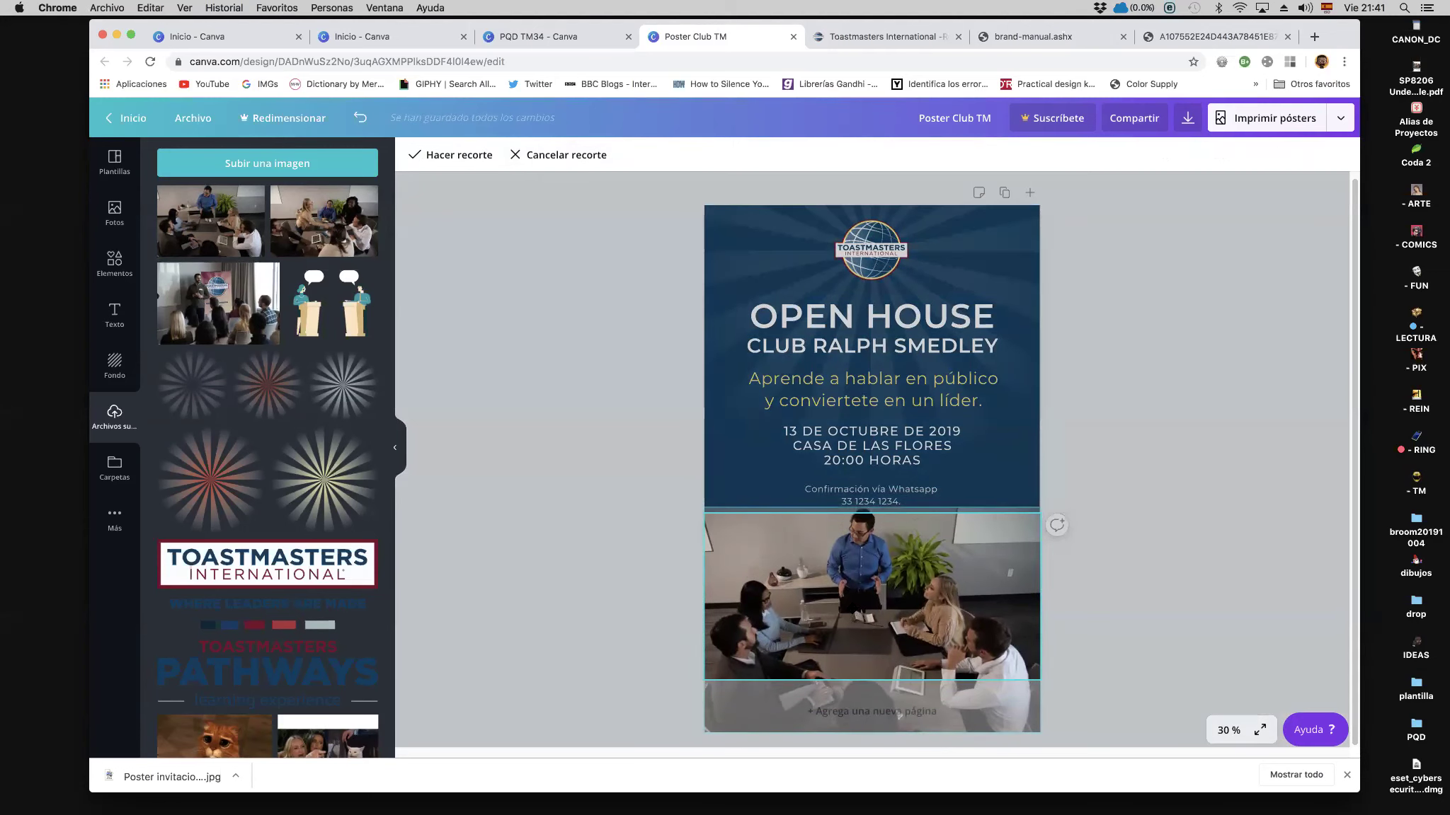
pyautogui.click(453, 156)
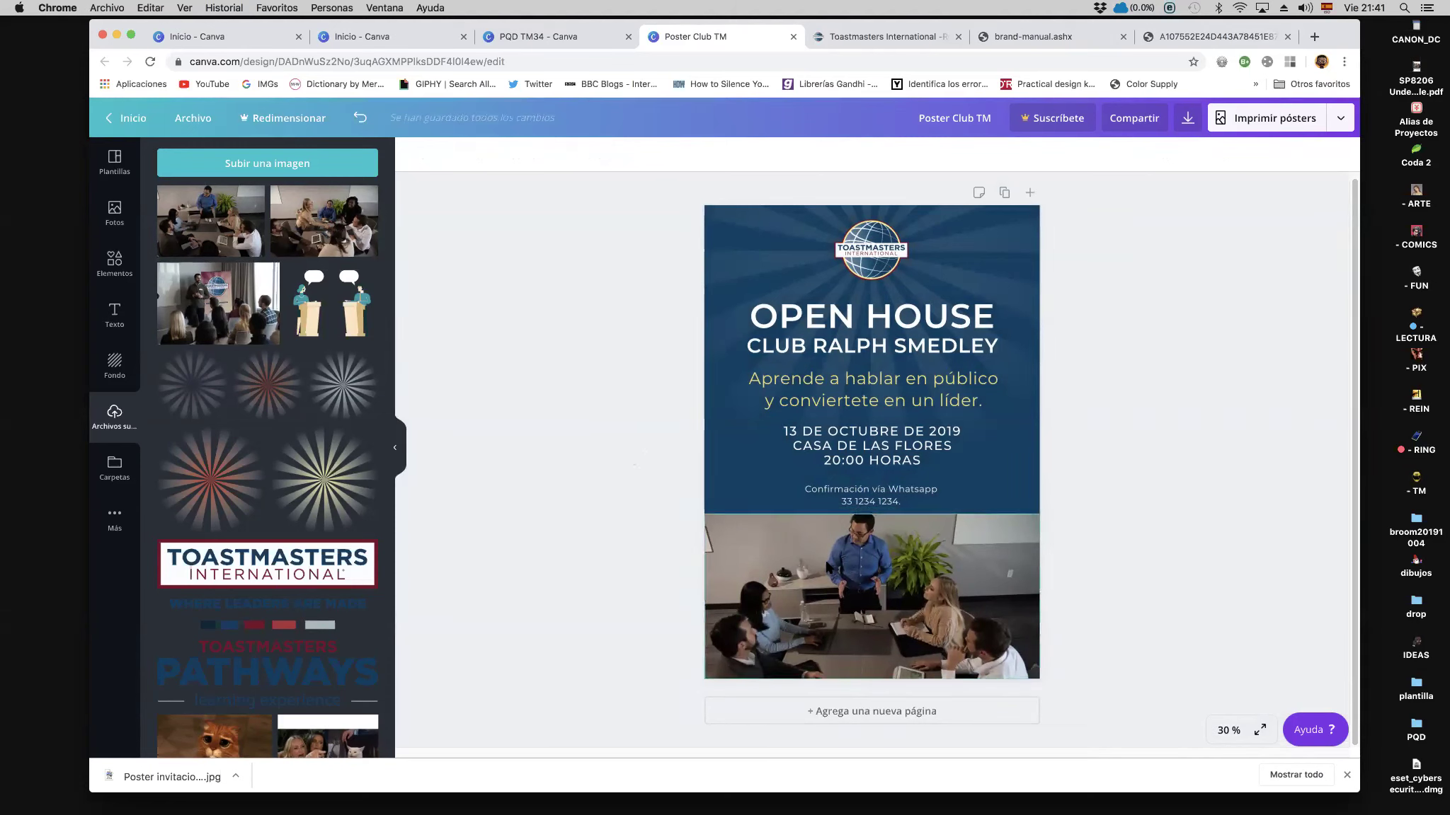
pyautogui.click(849, 573)
pyautogui.moveTo(894, 572); pyautogui.dragTo(945, 580)
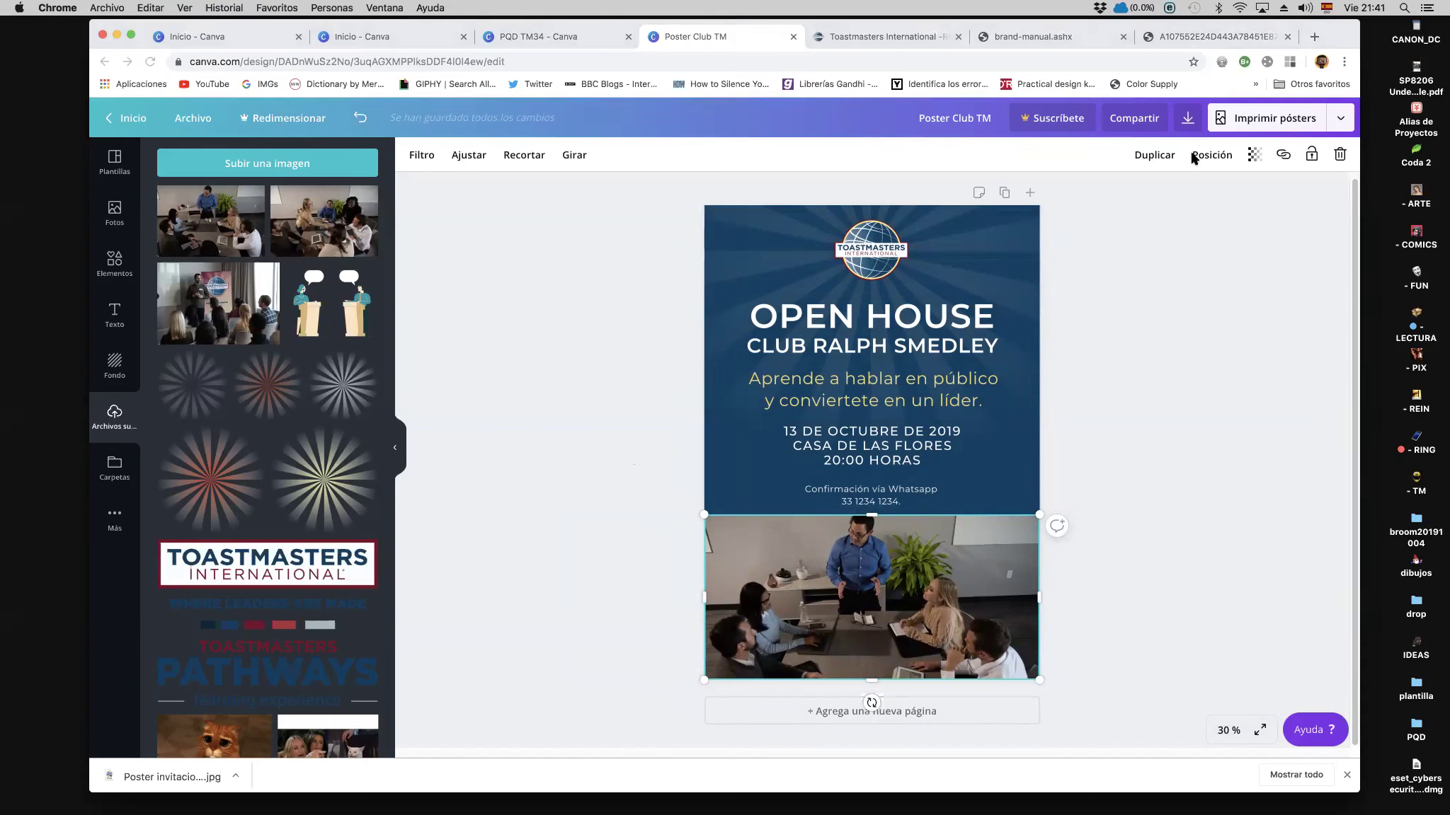
# Step: Share the poster by email with the invitee's address at Ver (view-only) access
pyautogui.click(1131, 124)
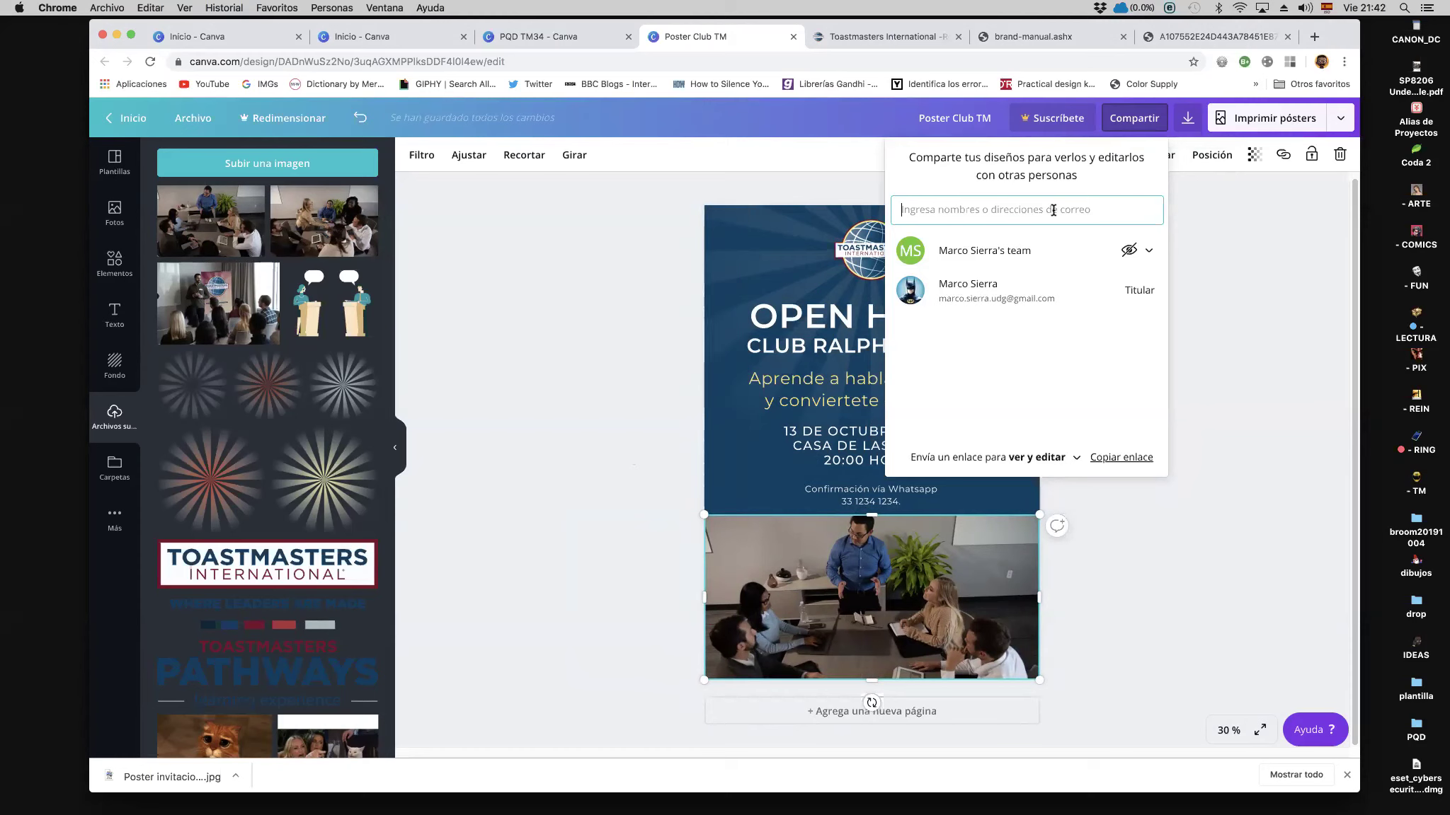
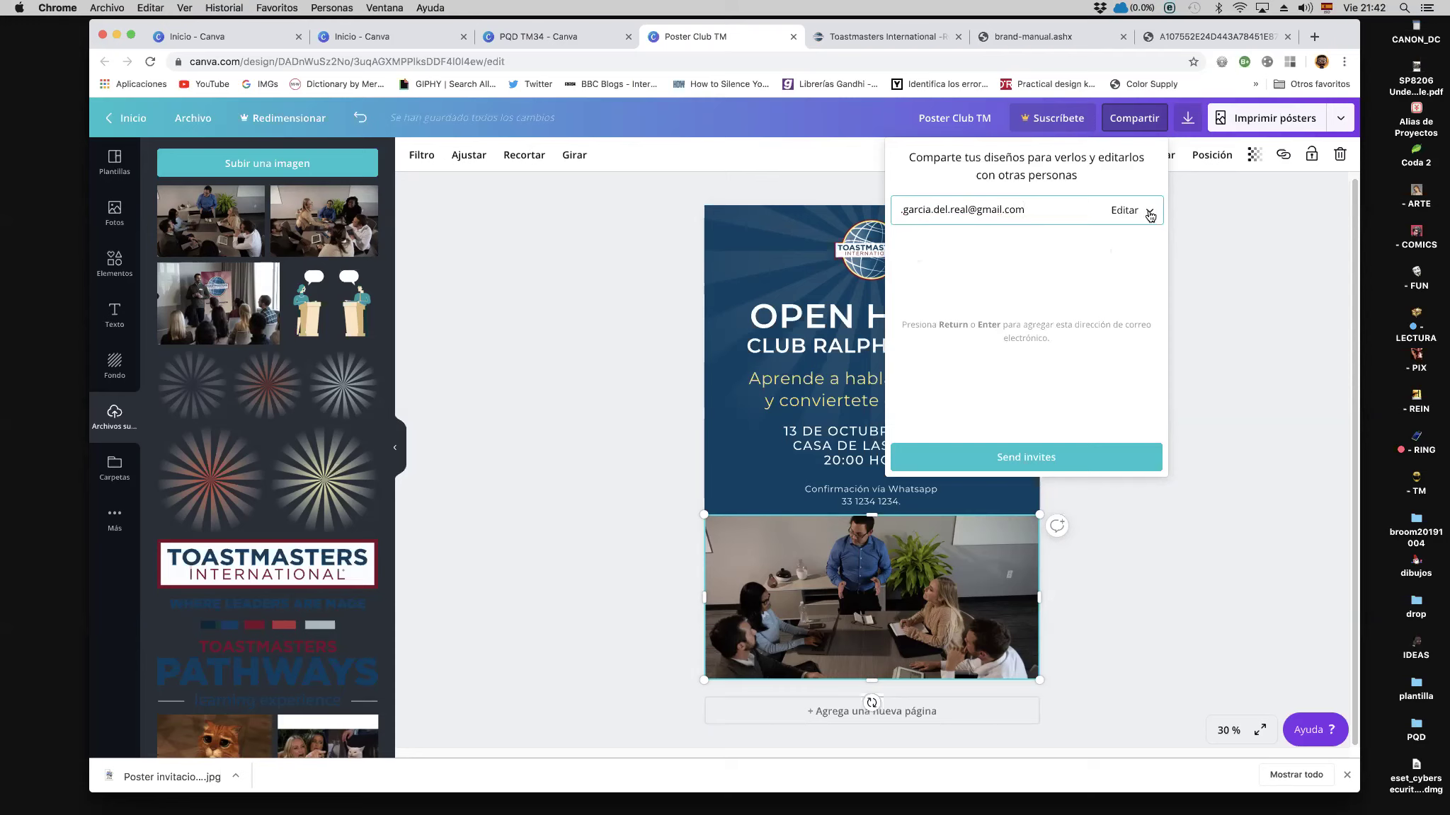
pyautogui.click(1148, 215)
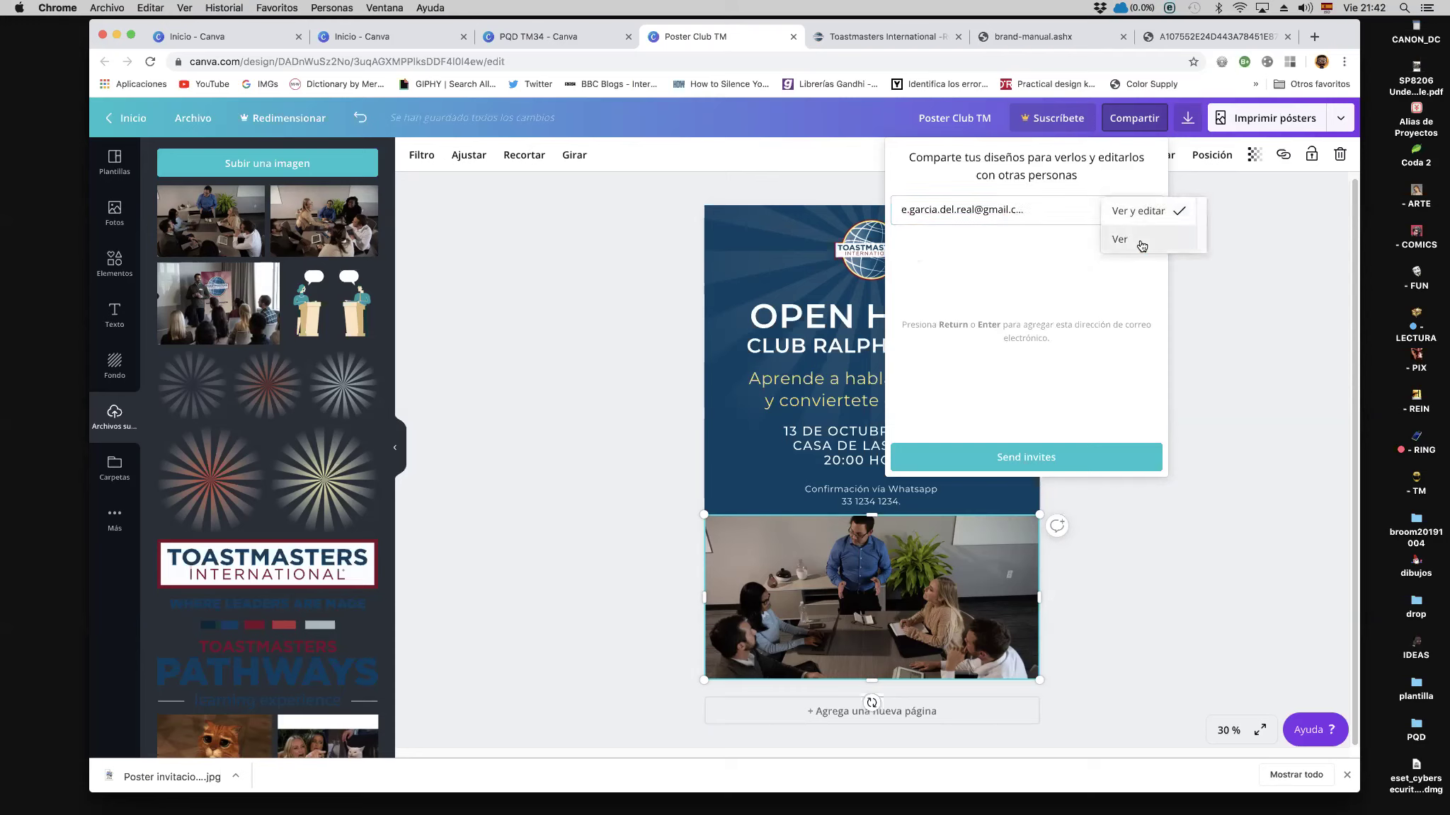
pyautogui.click(1141, 245)
pyautogui.click(1046, 456)
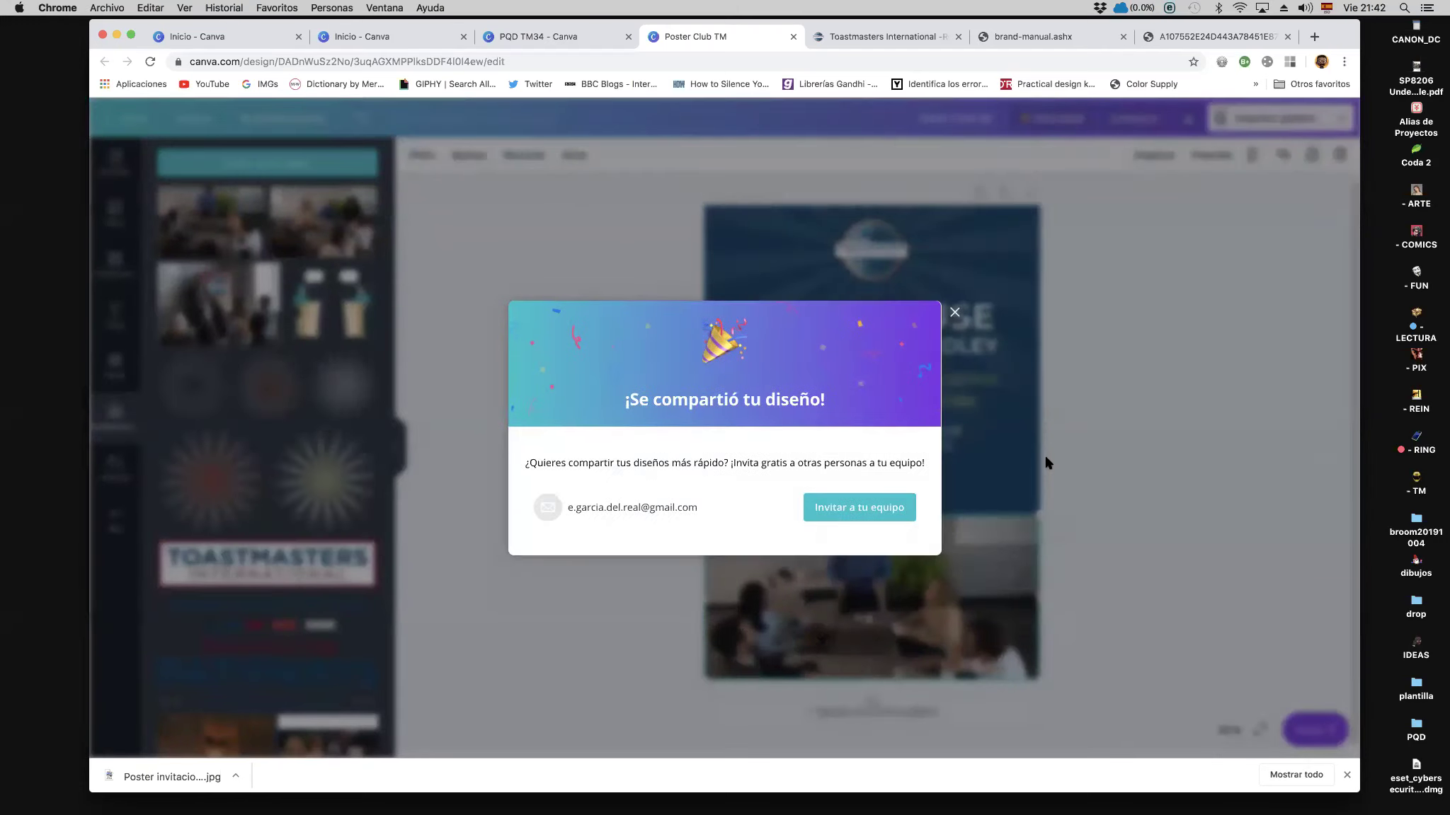
pyautogui.click(955, 313)
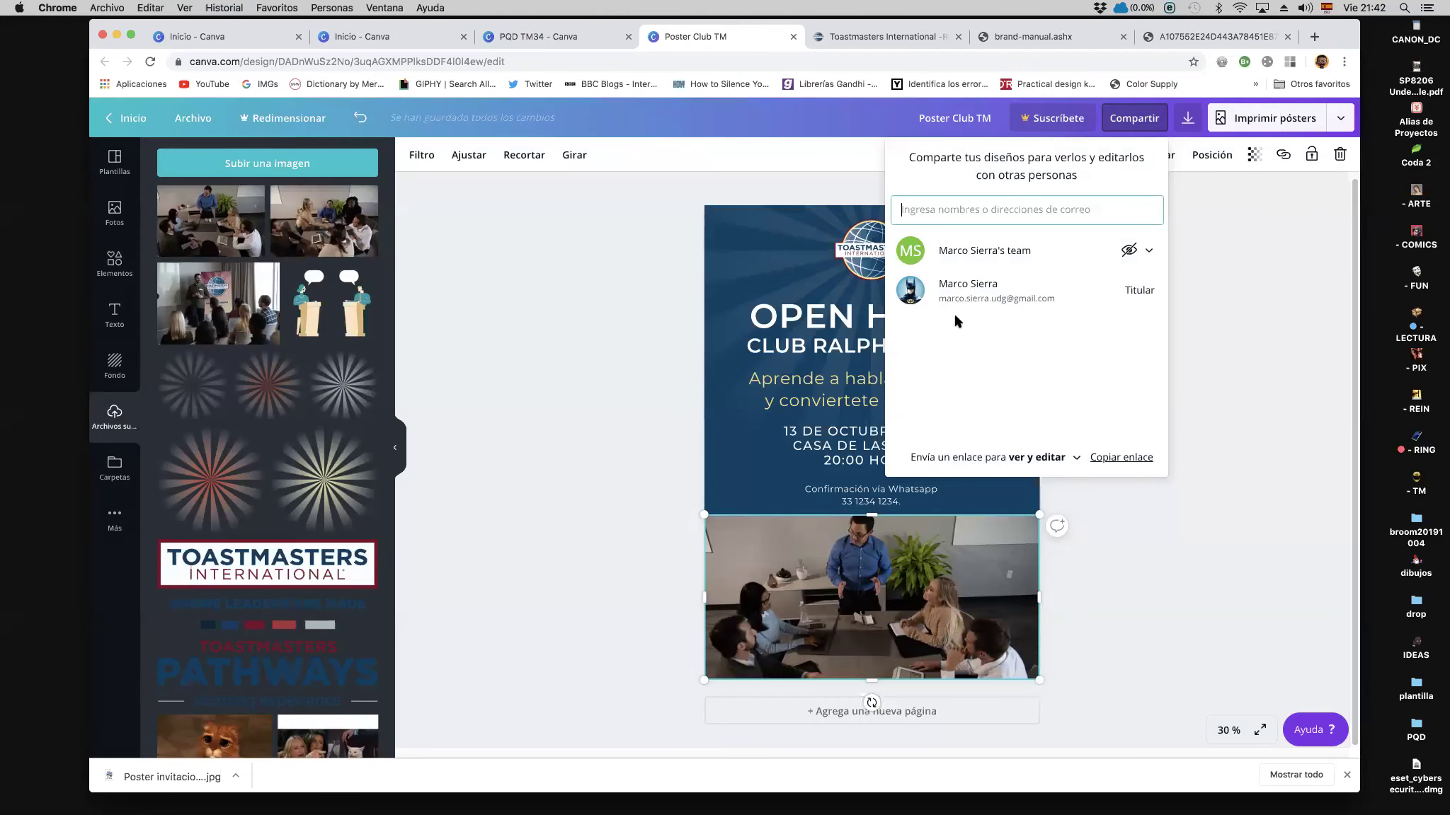
pyautogui.click(1248, 527)
pyautogui.click(1248, 527)
pyautogui.click(1008, 541)
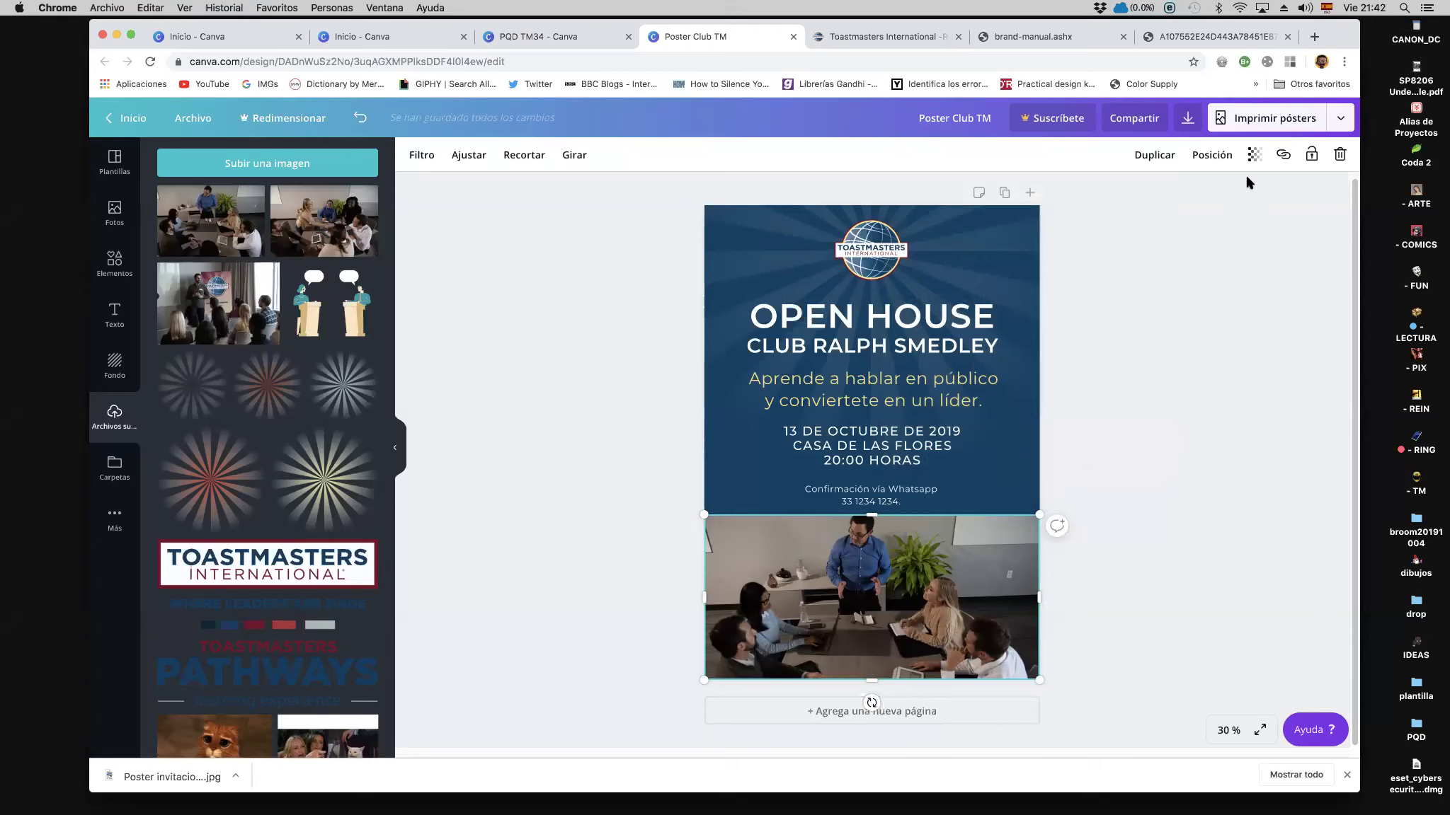
pyautogui.click(1341, 123)
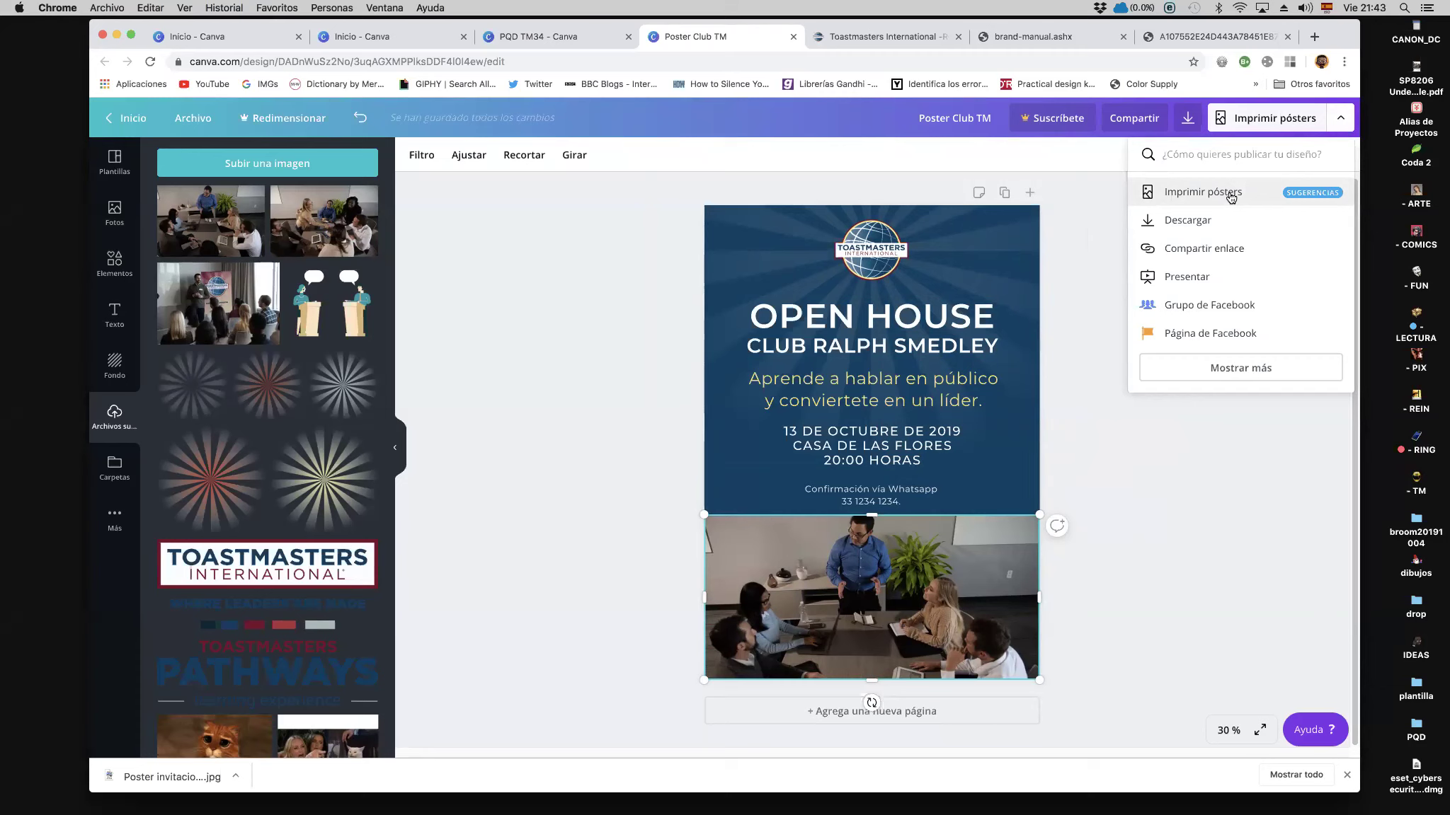
# Step: Download the poster with Tipo de archivo set to JPG
pyautogui.click(1208, 222)
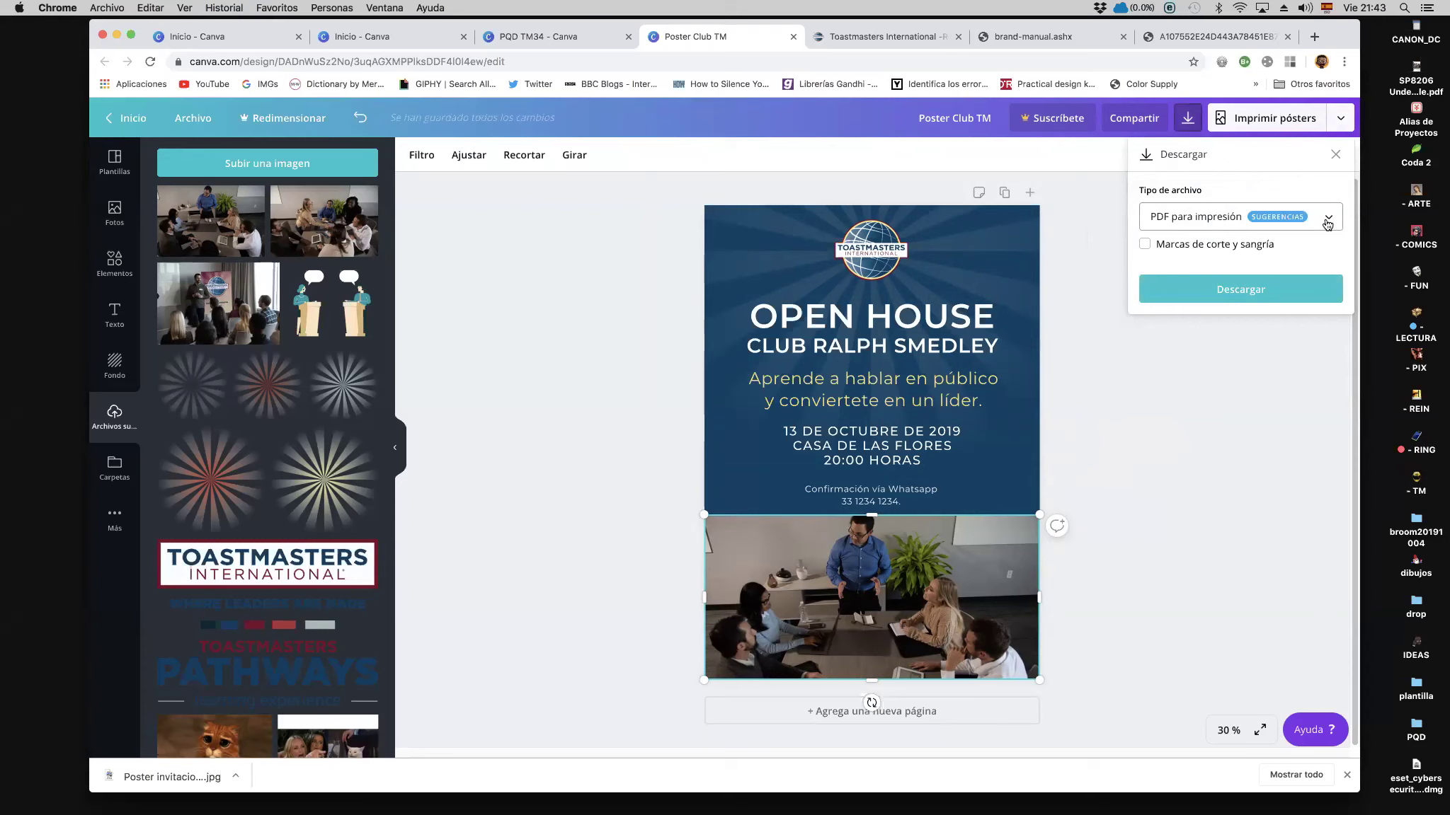
pyautogui.click(1326, 221)
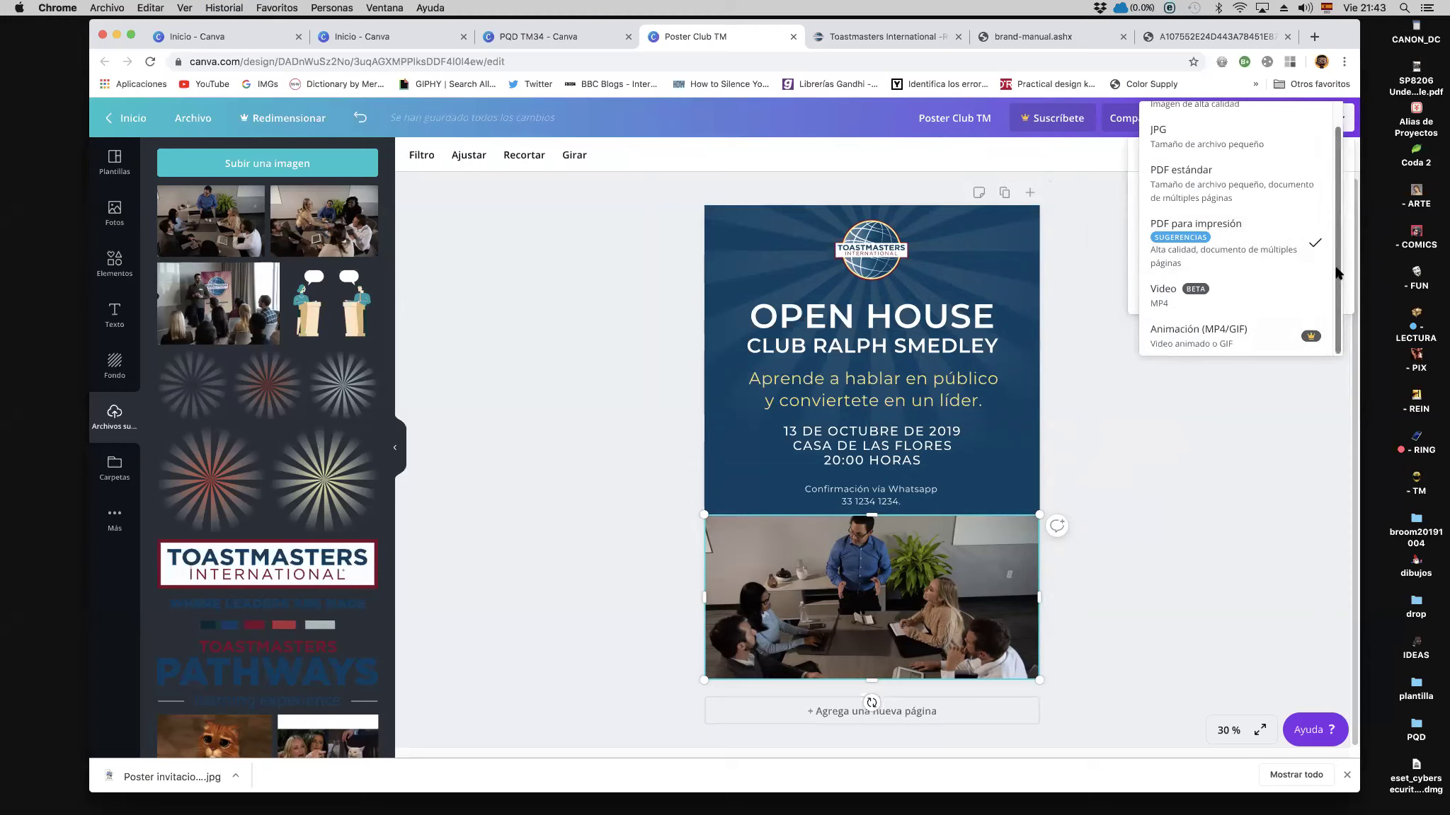
pyautogui.scroll(2, 1195, 149)
pyautogui.click(1197, 160)
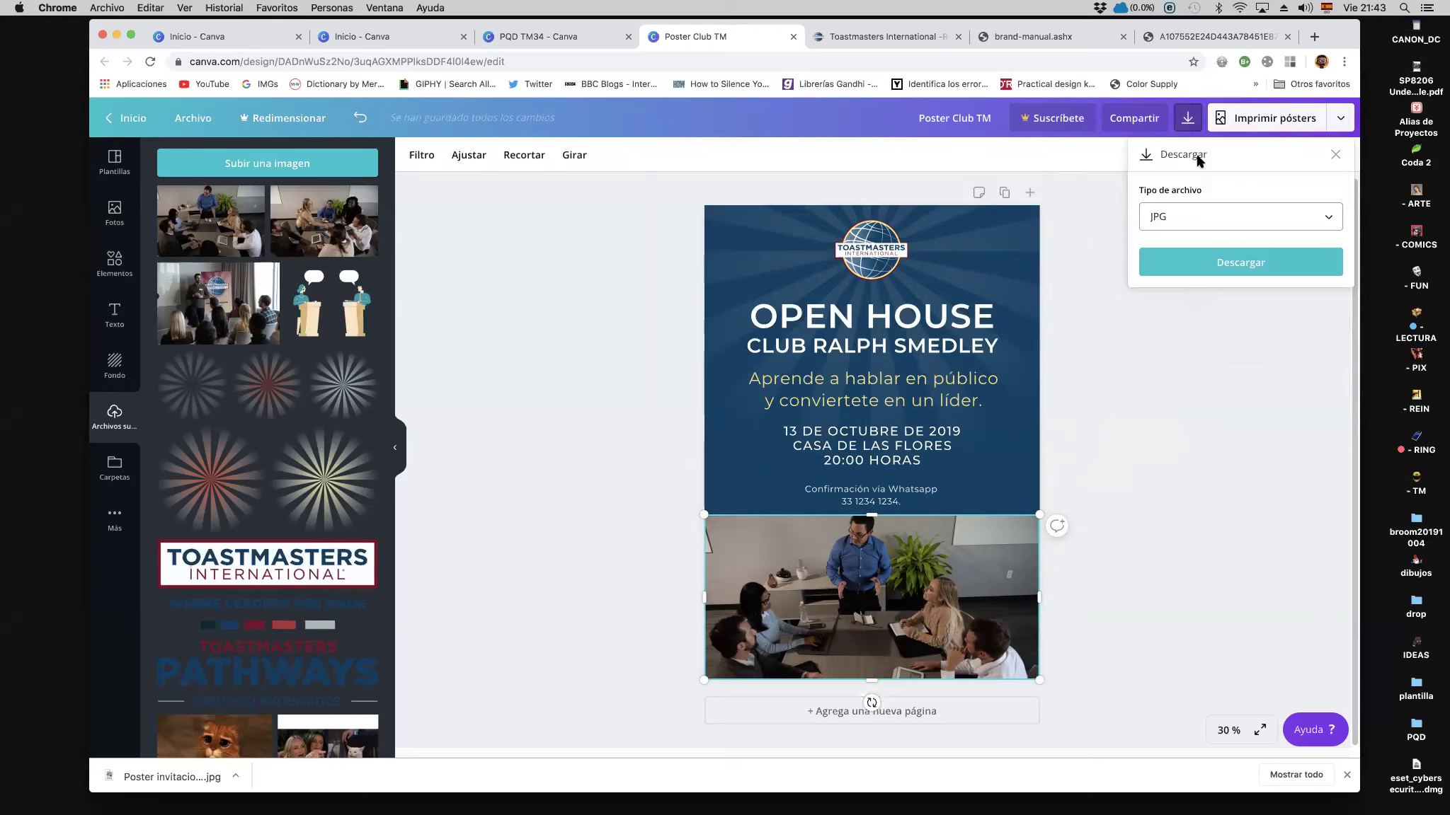
pyautogui.click(1220, 263)
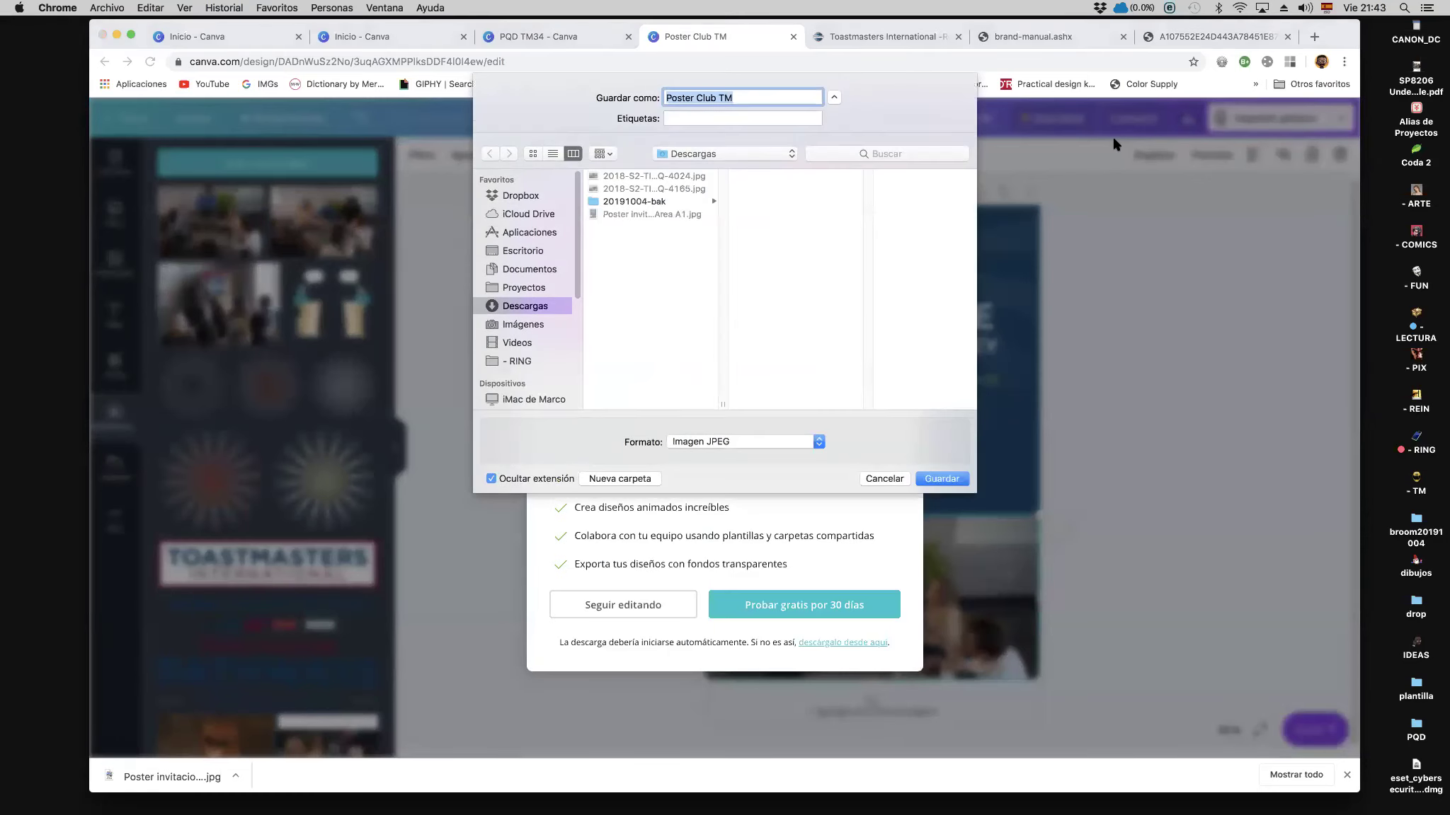
# Step: Save the file as invitacionclub in Descargas and close the Prueba Canva Pro offer
pyautogui.write('iNvit')
pyautogui.press('BackSpace')
pyautogui.press('BackSpace')
pyautogui.press('BackSpace')
pyautogui.press('BackSpace')
pyautogui.write('nvitacionclub')
pyautogui.click(949, 481)
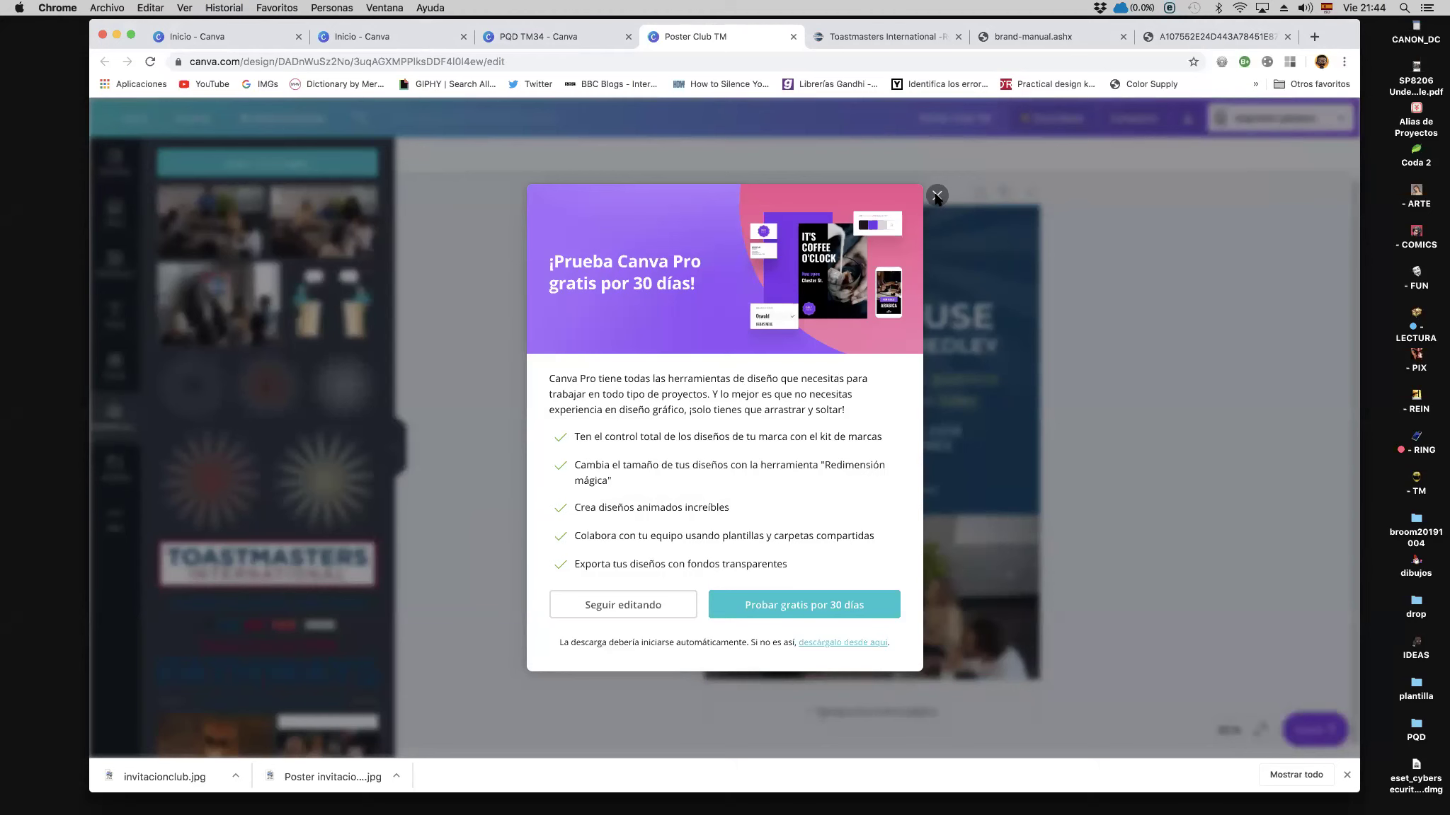
pyautogui.click(937, 196)
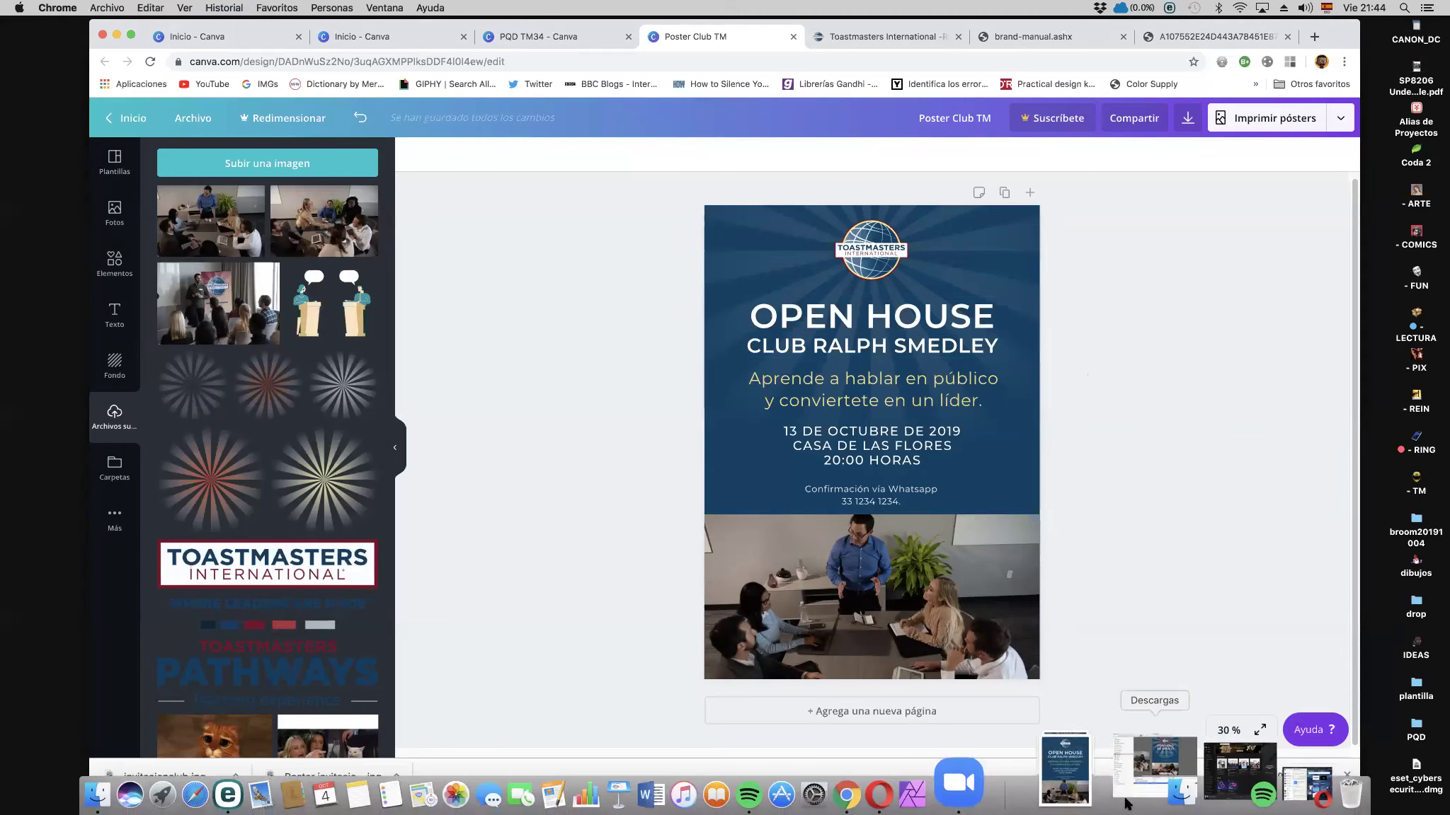
pyautogui.click(1096, 772)
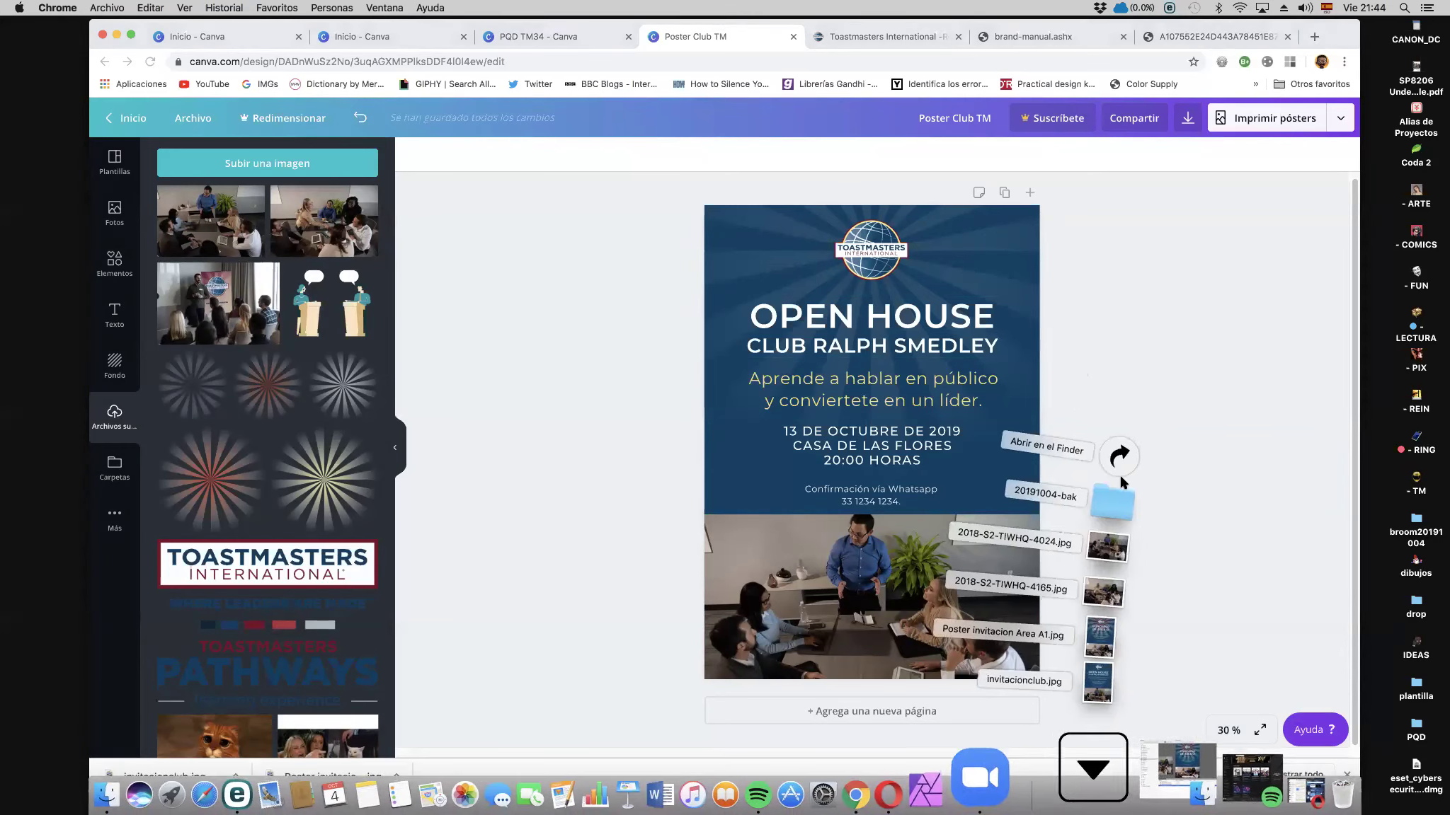
pyautogui.click(1155, 456)
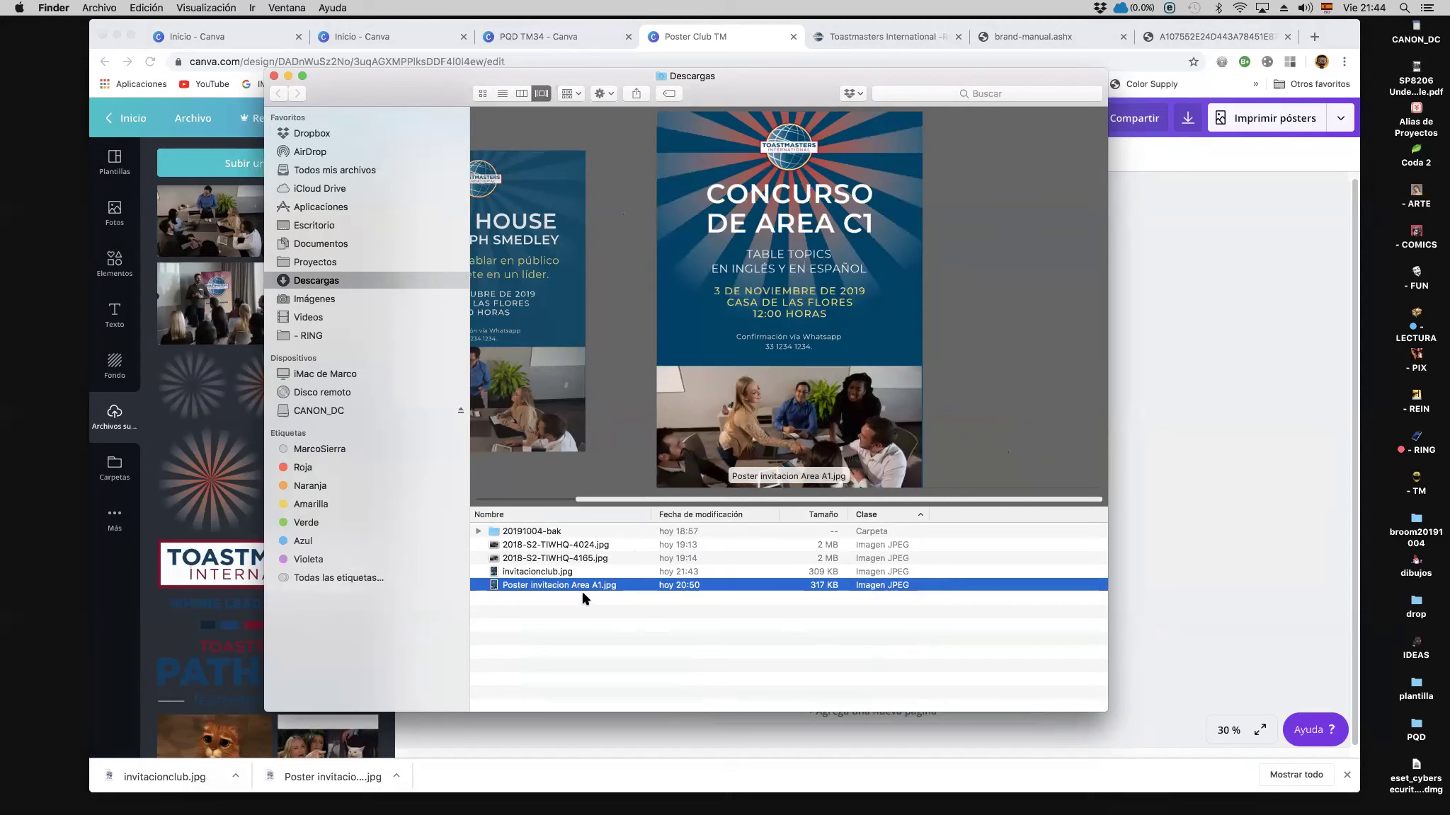
pyautogui.click(560, 572)
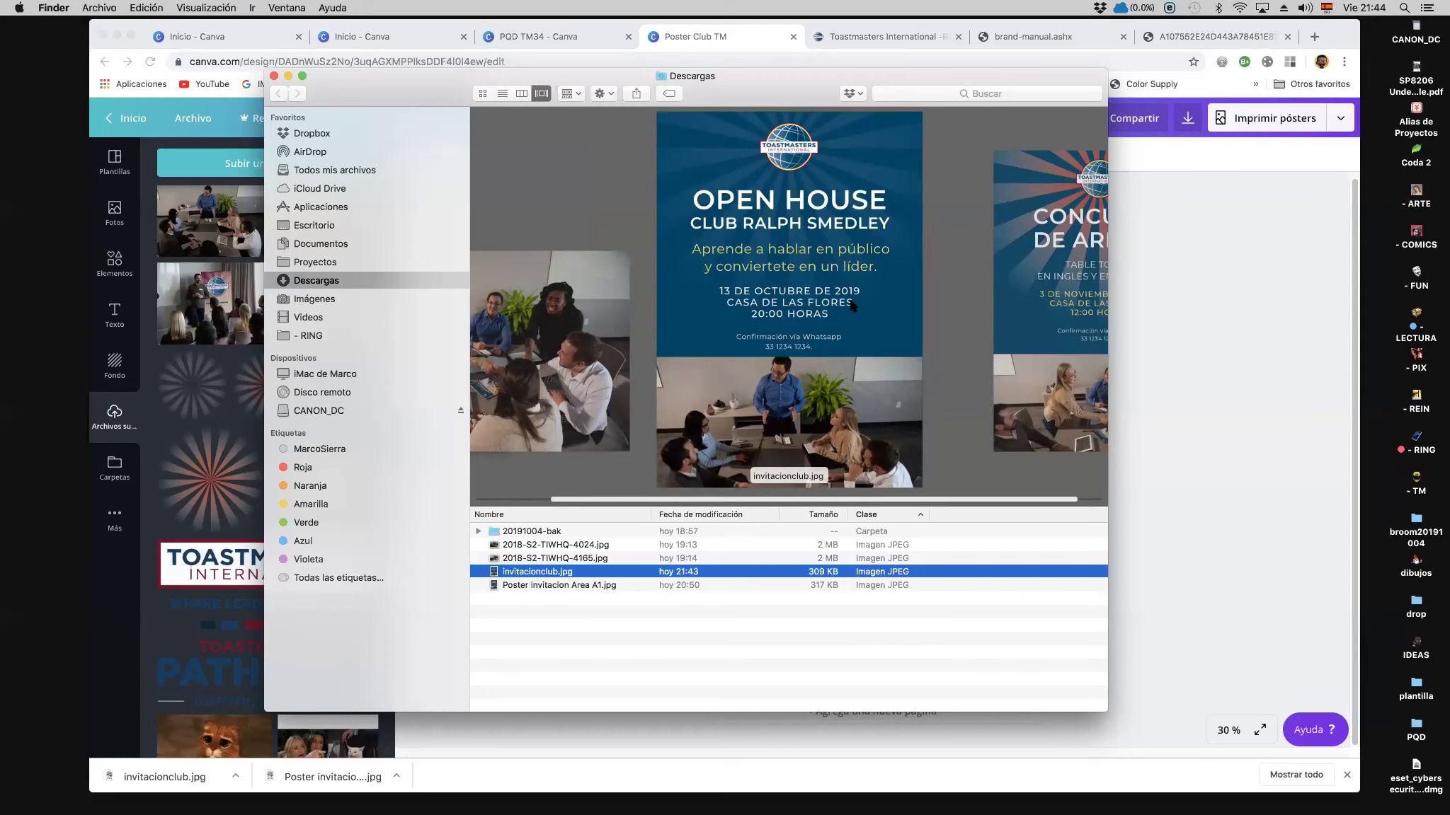
pyautogui.click(1182, 285)
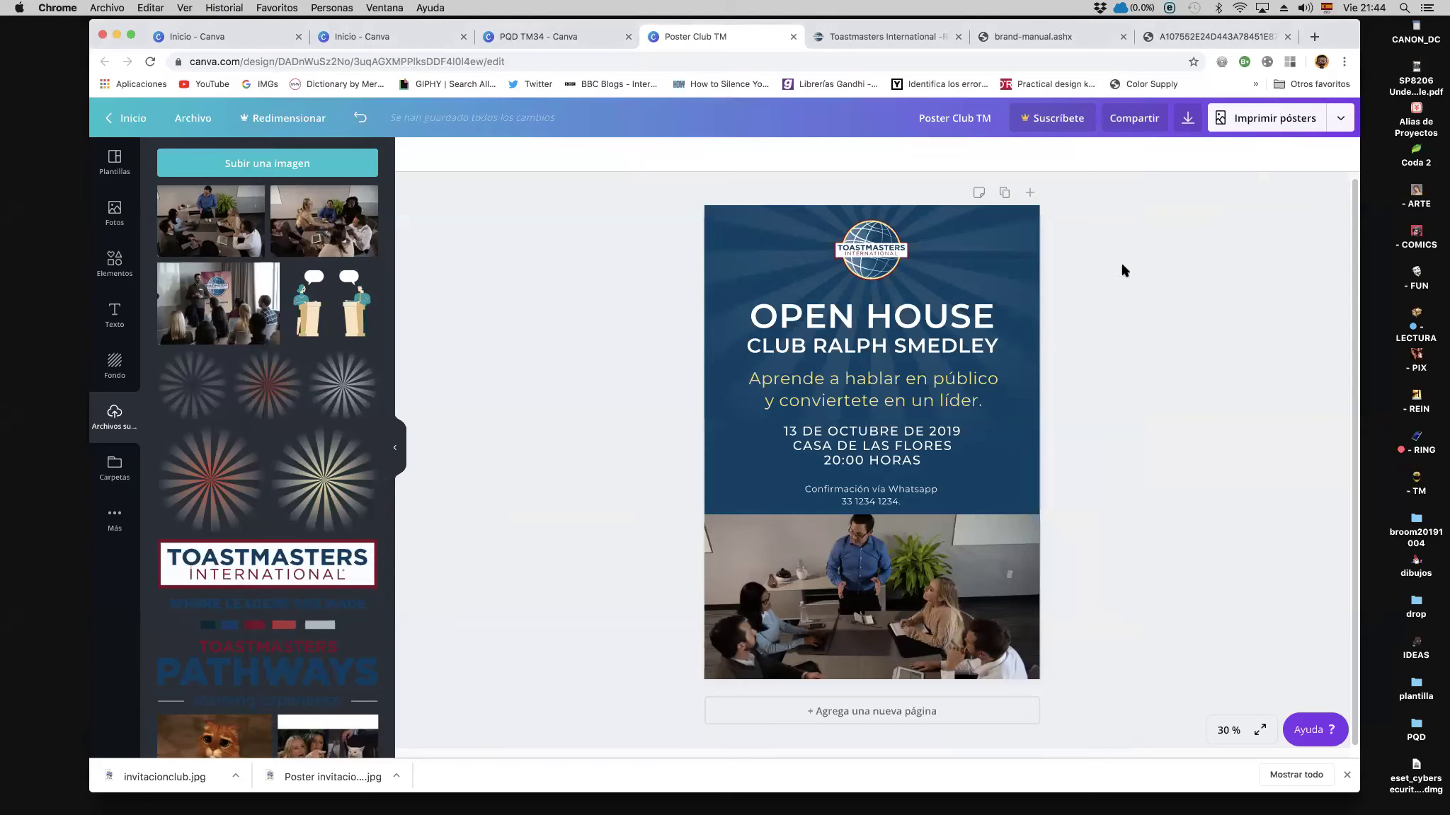
# Step: Return to Inicio, open the PQD TM34 folder and preview the 18 × 24 in NOCHE DE DEBATE poster
pyautogui.click(114, 160)
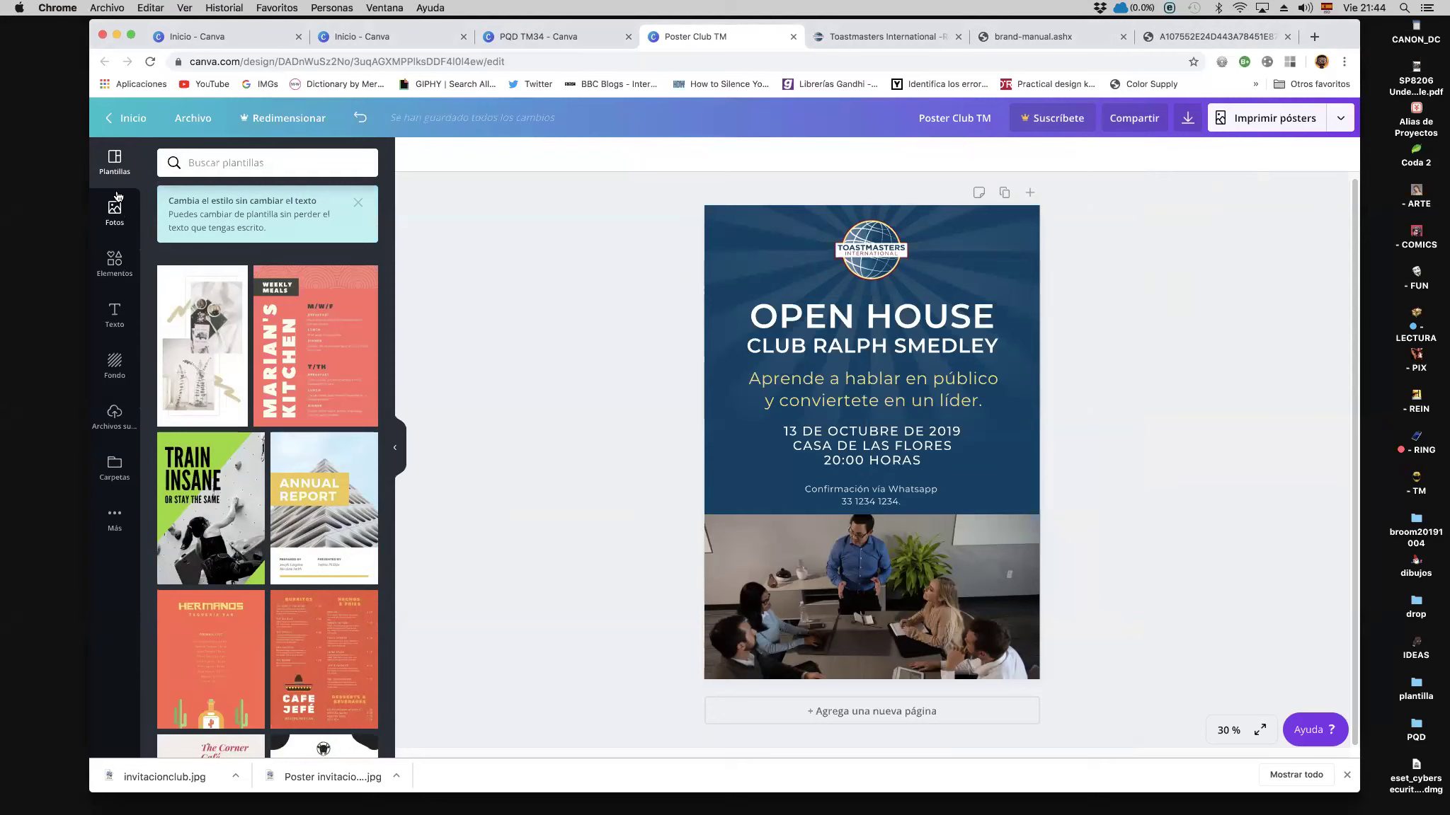
pyautogui.click(126, 118)
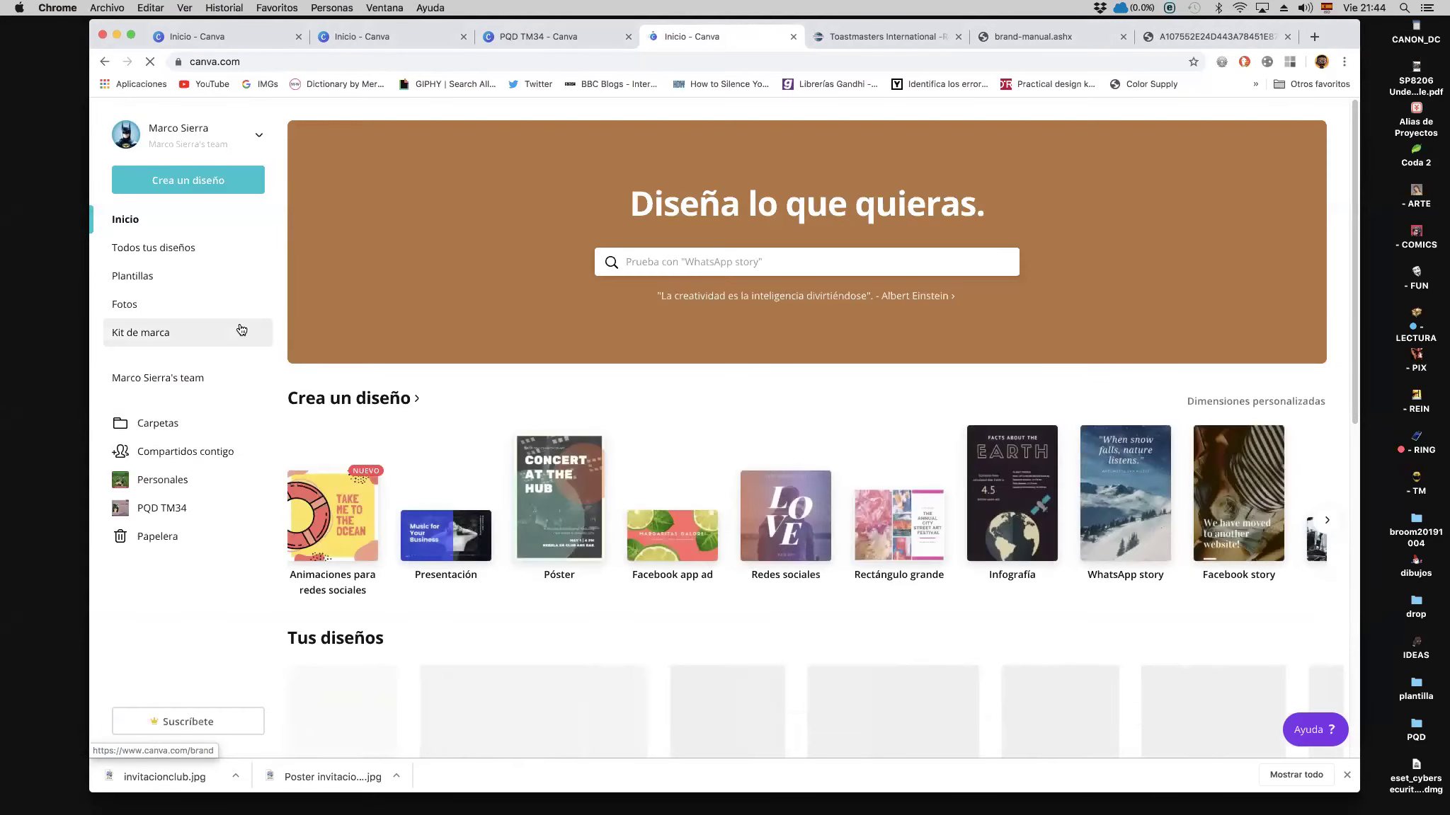
pyautogui.click(186, 508)
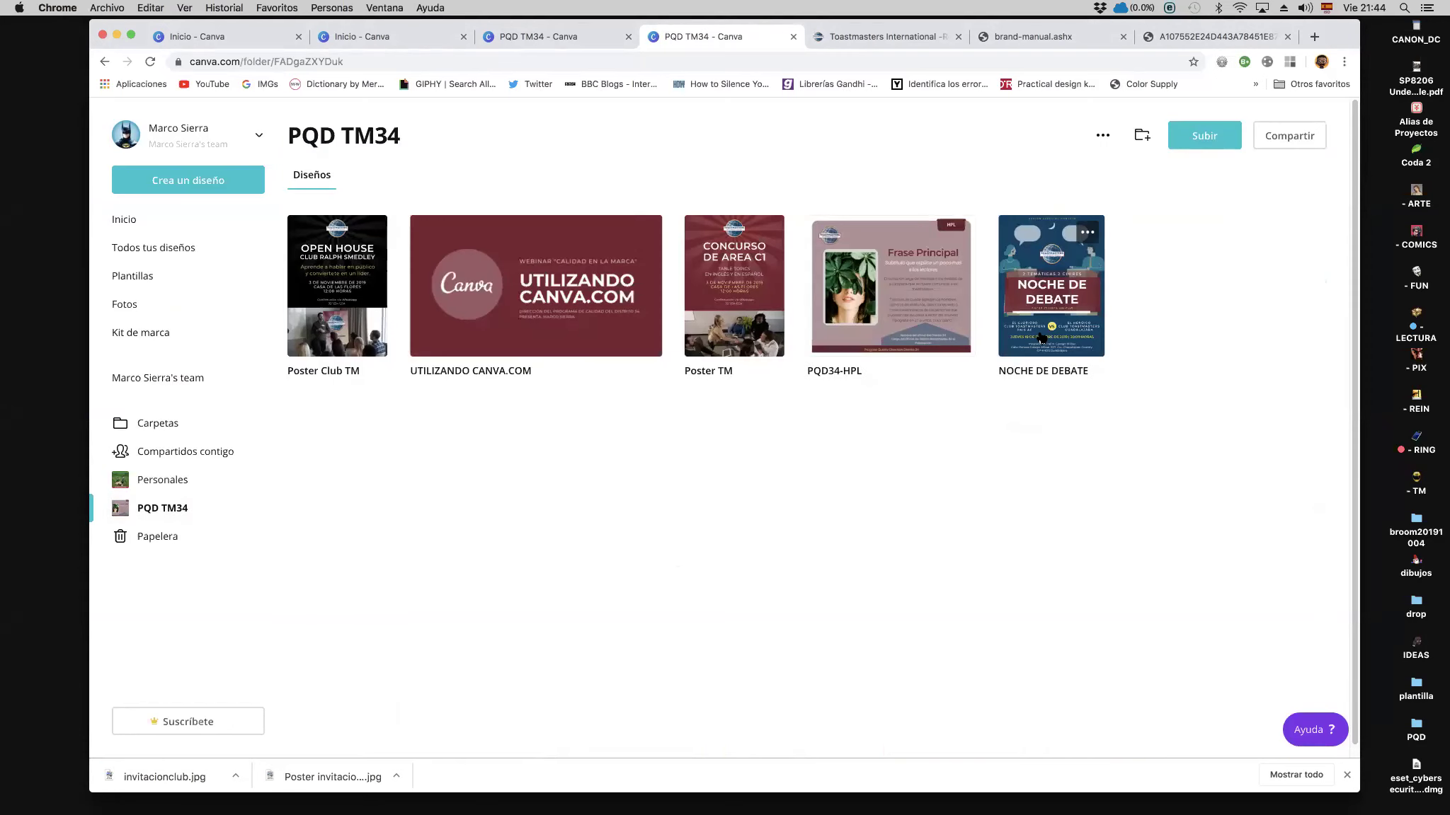
pyautogui.click(1041, 338)
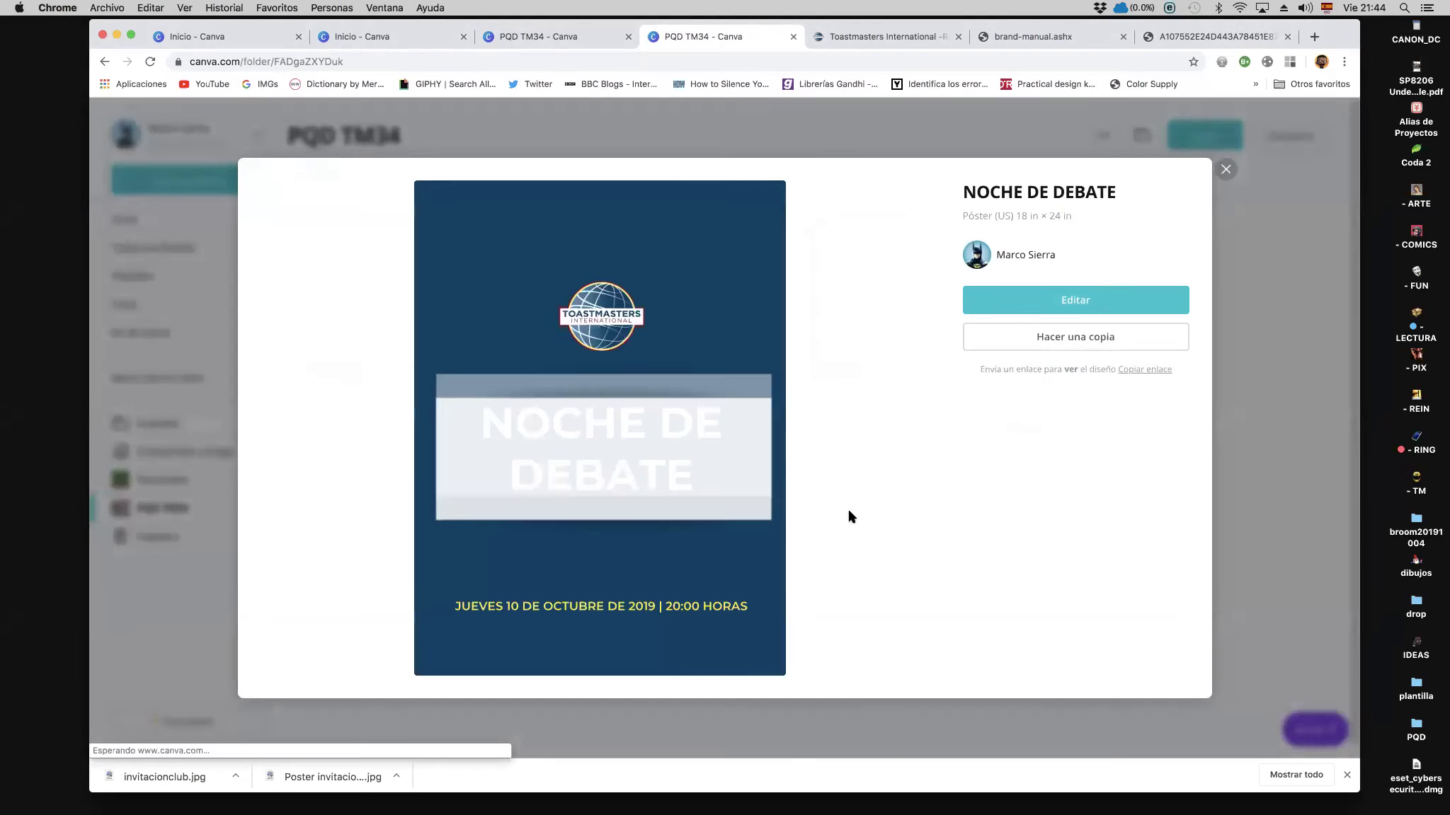
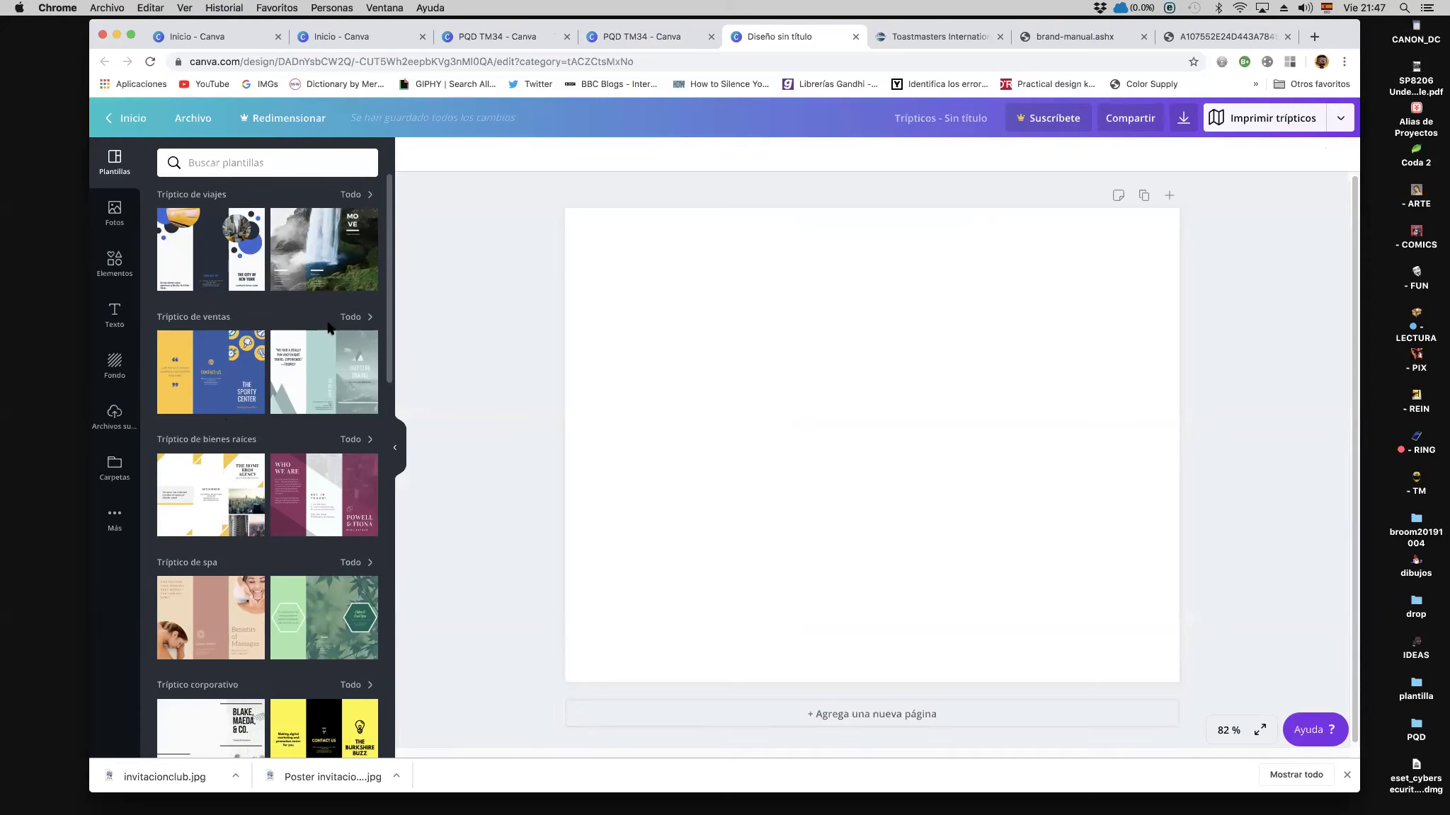
# Step: Browse the Tríptico de ventas templates, preview the Dark Purple and Goldenrod Wedding brochure, then return home
pyautogui.click(351, 317)
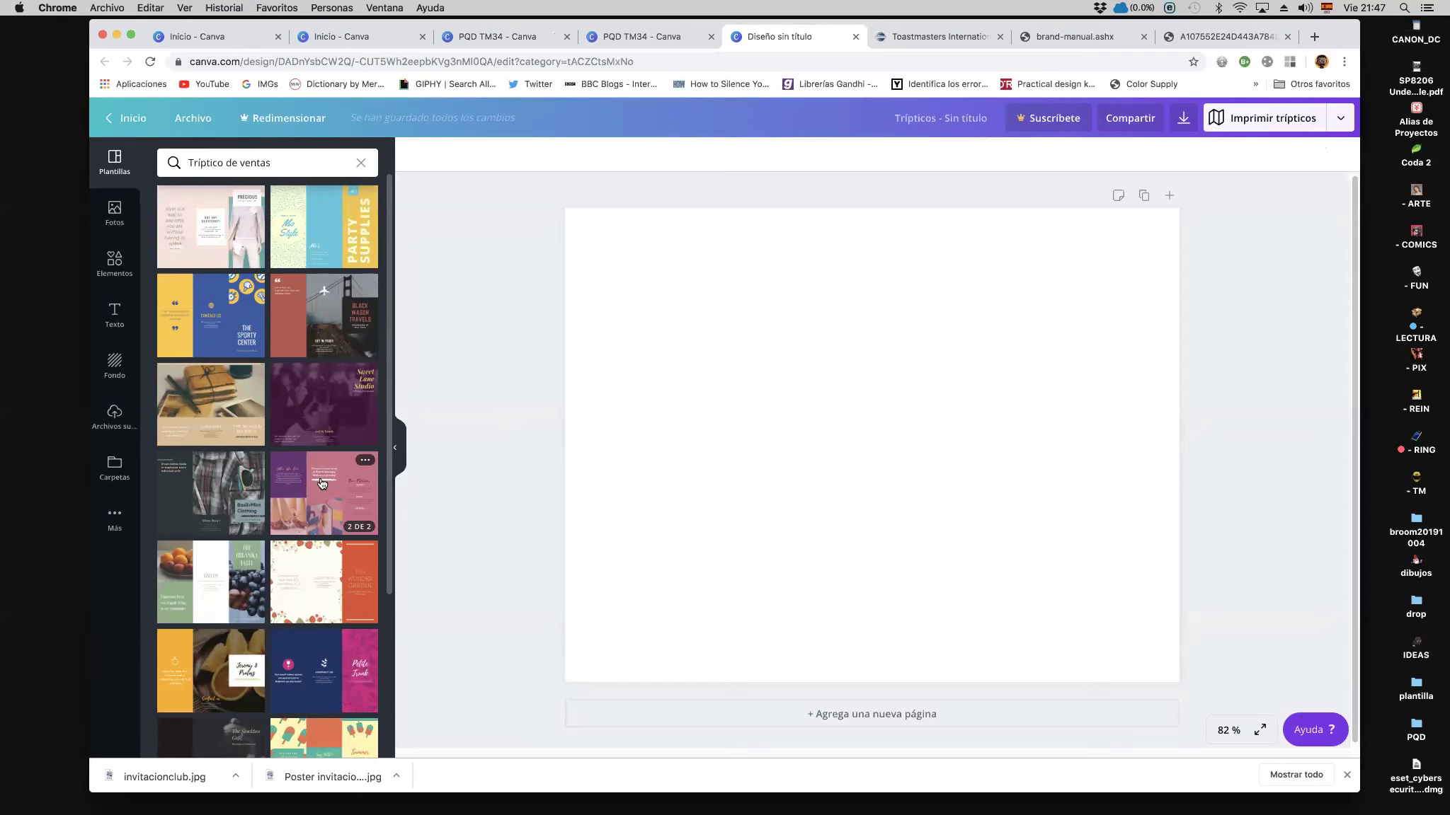
pyautogui.click(317, 398)
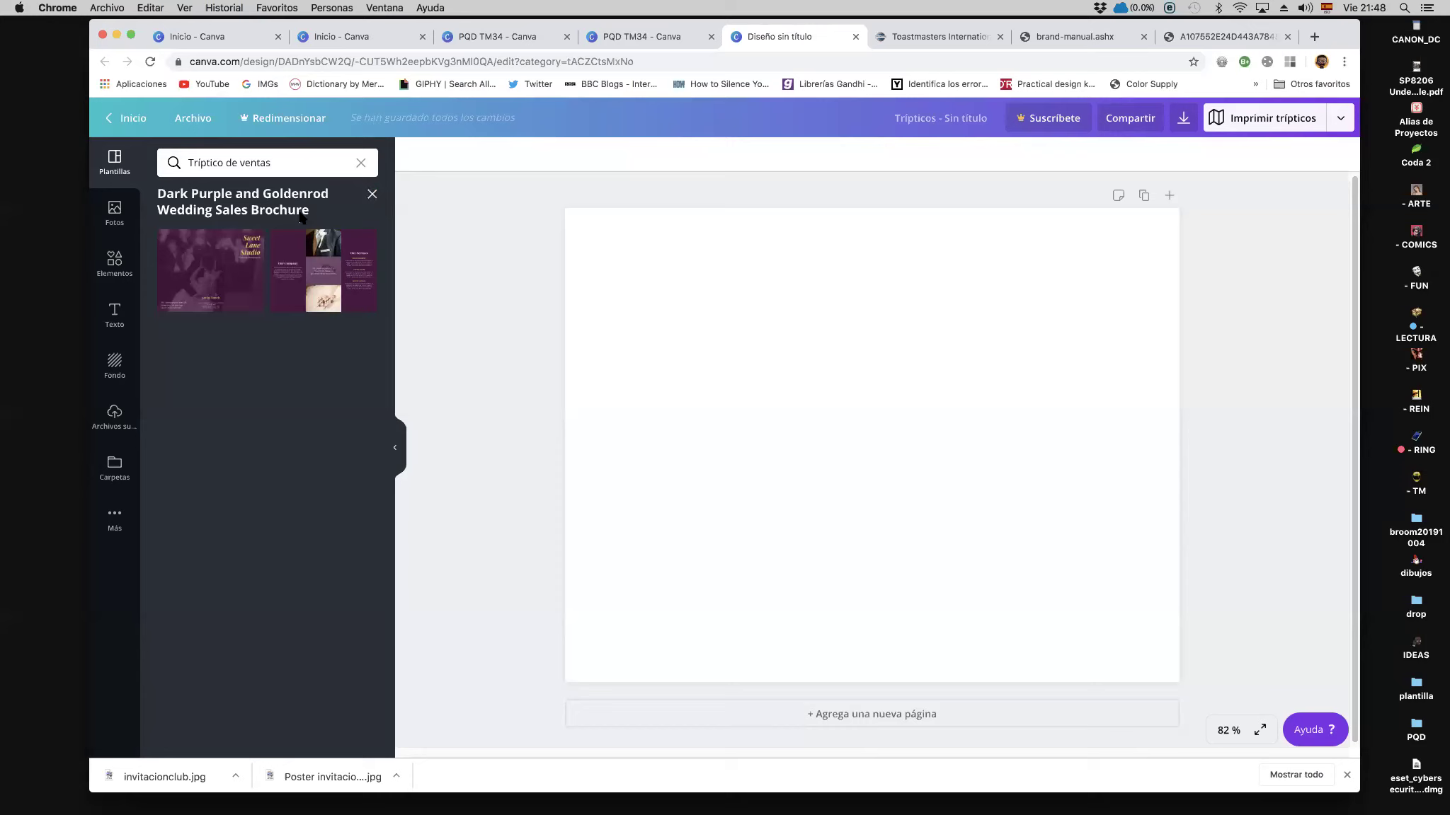
pyautogui.click(126, 125)
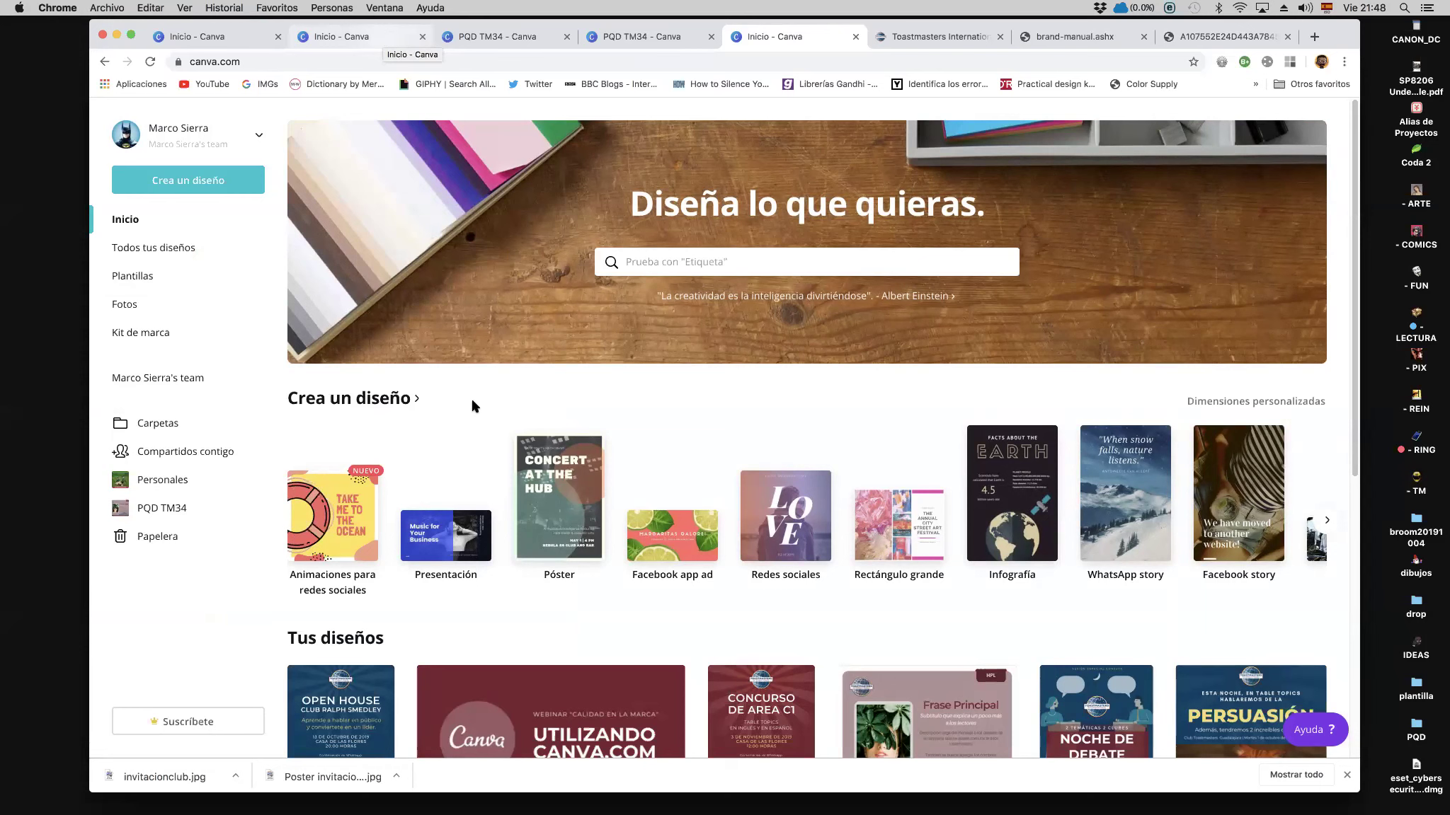
# Step: Open the NOCHE DE DEBATE poster from Tus diseños in the editor
pyautogui.scroll(-1, 460, 409)
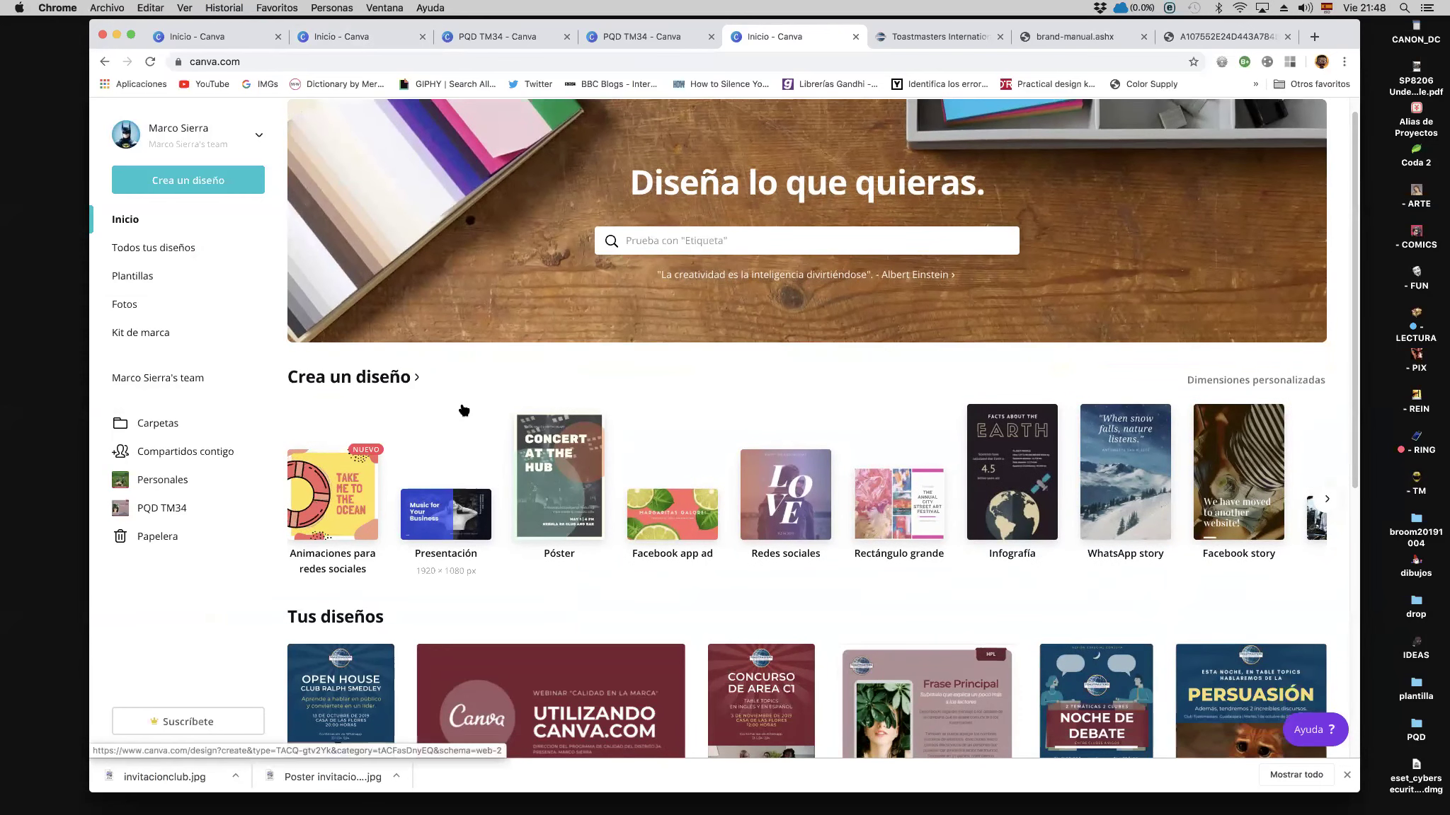
pyautogui.scroll(-3, 463, 410)
pyautogui.scroll(-1, 446, 424)
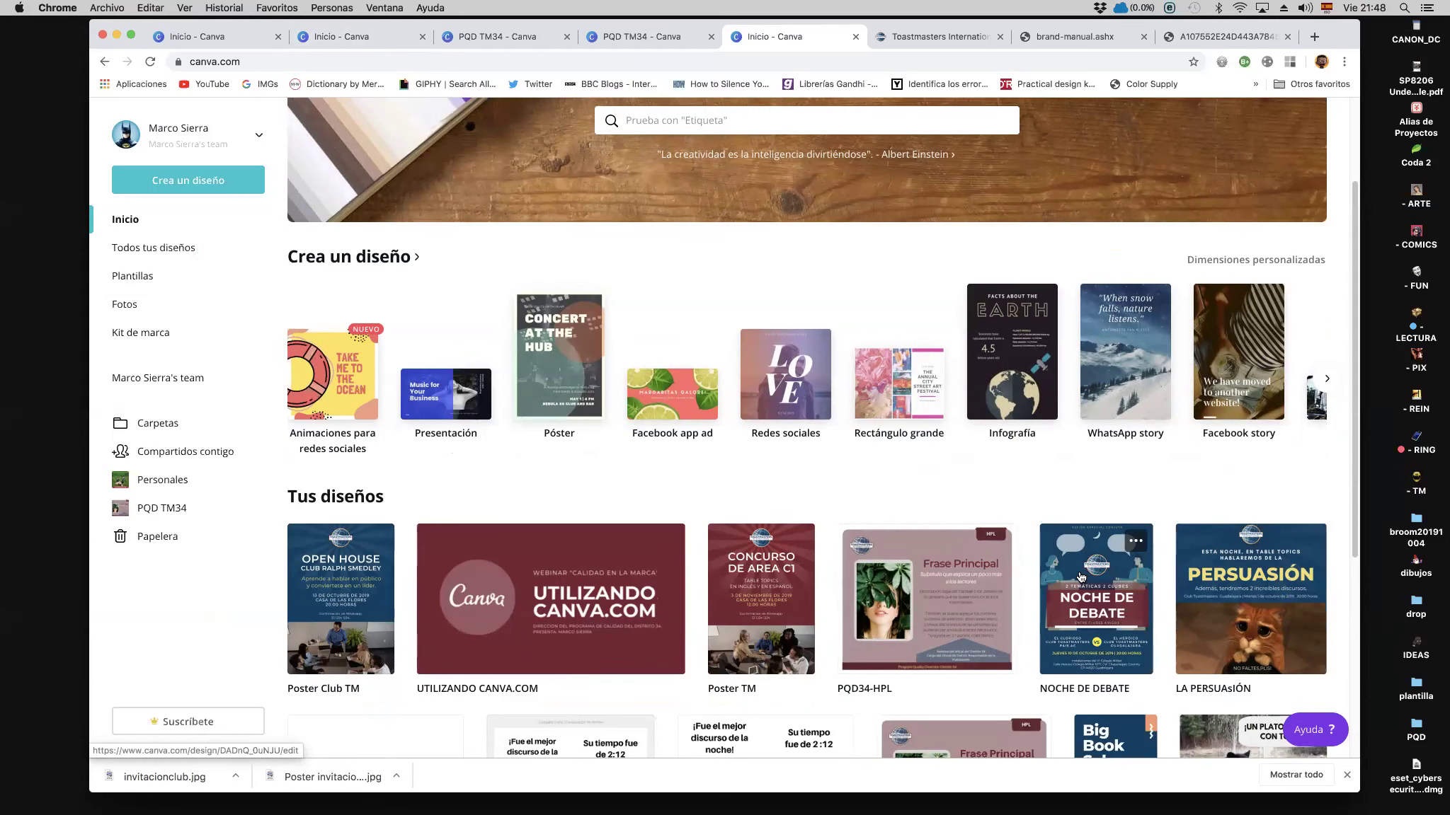
pyautogui.click(1081, 576)
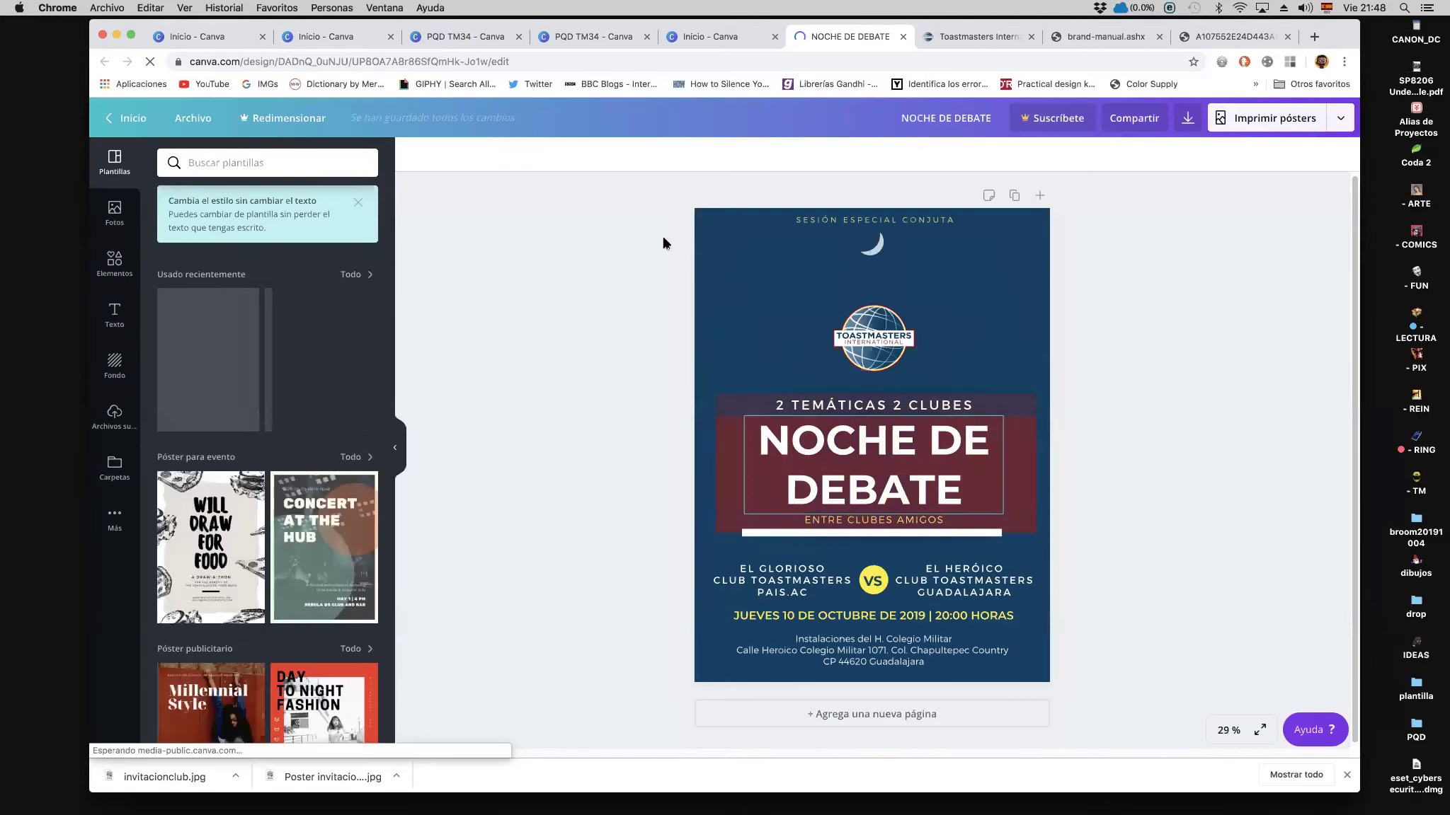
# Step: Download the NOCHE DE DEBATE poster as a JPG, saving it to the Descargas folder
pyautogui.click(1340, 119)
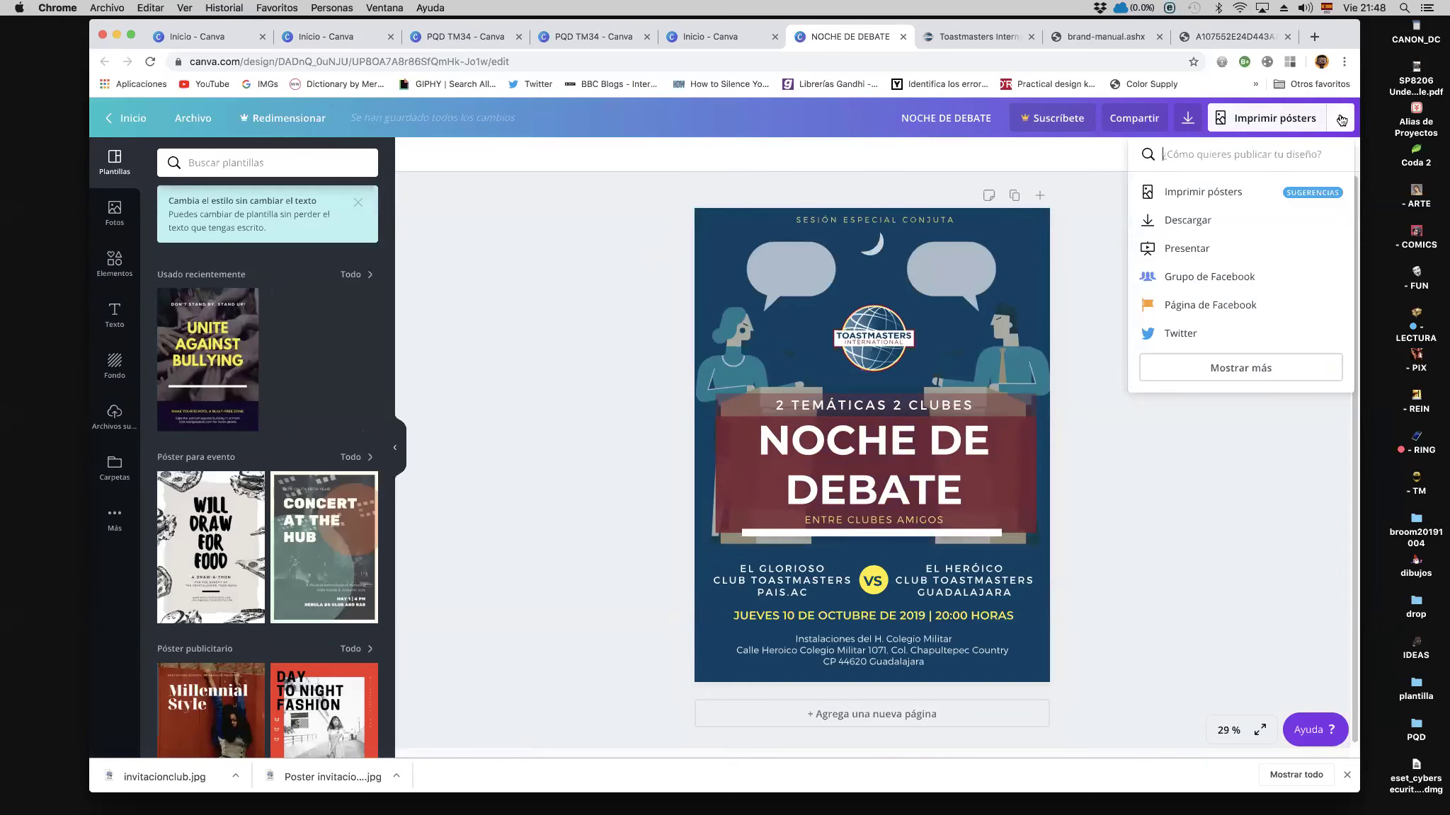
pyautogui.click(1204, 228)
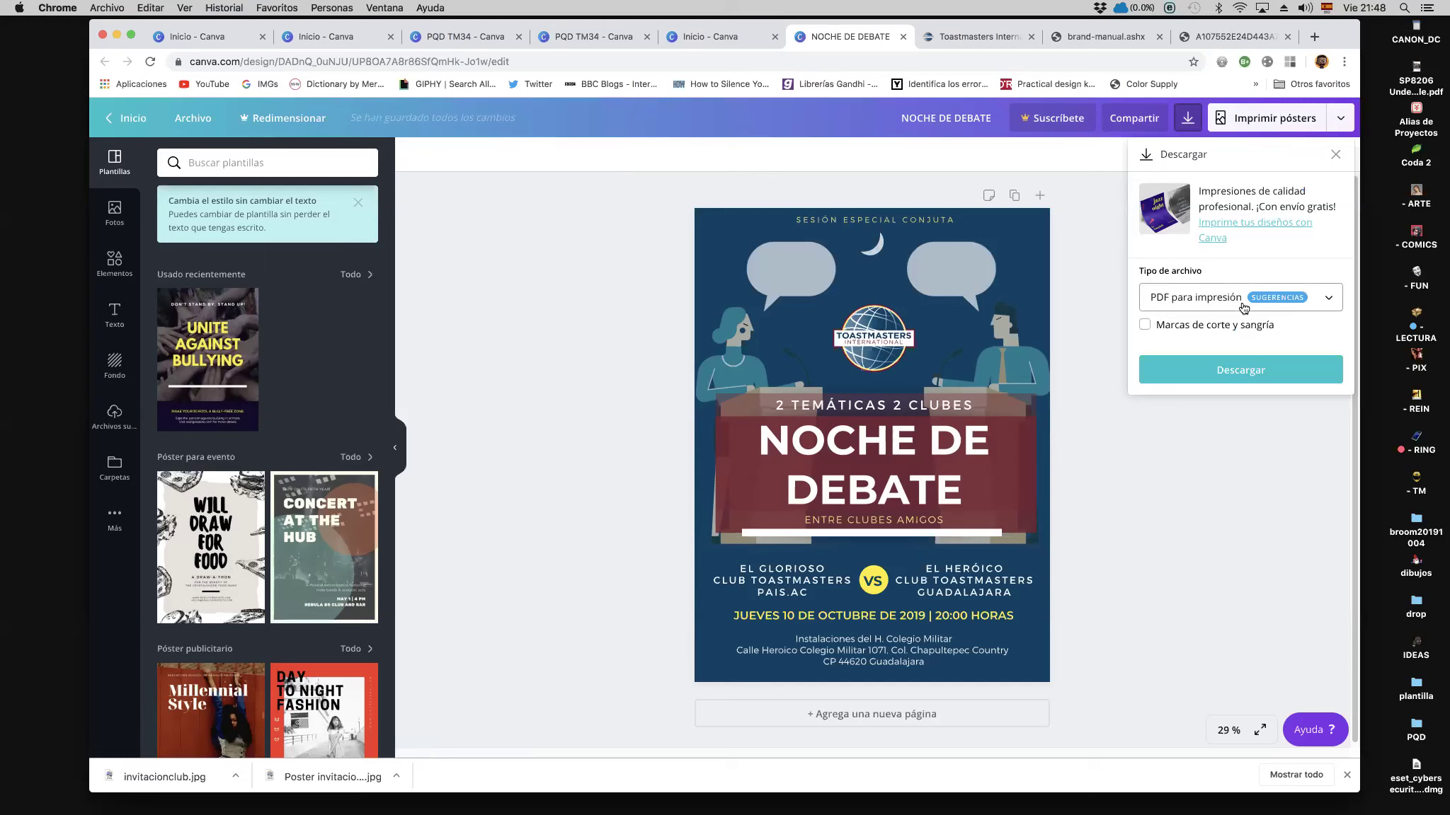
pyautogui.click(1244, 308)
pyautogui.scroll(-2, 1324, 410)
pyautogui.scroll(2, 1316, 368)
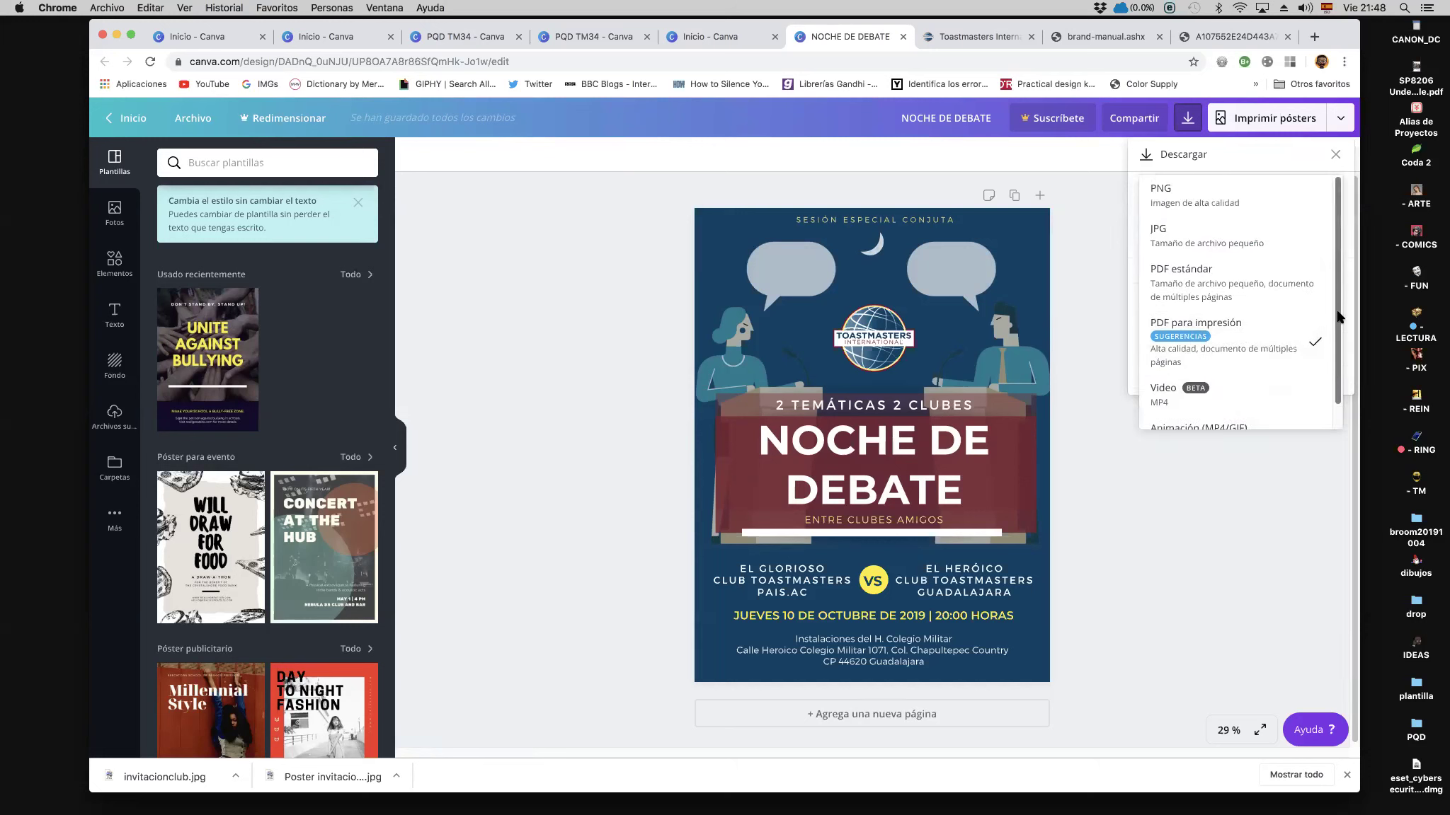
pyautogui.click(1194, 237)
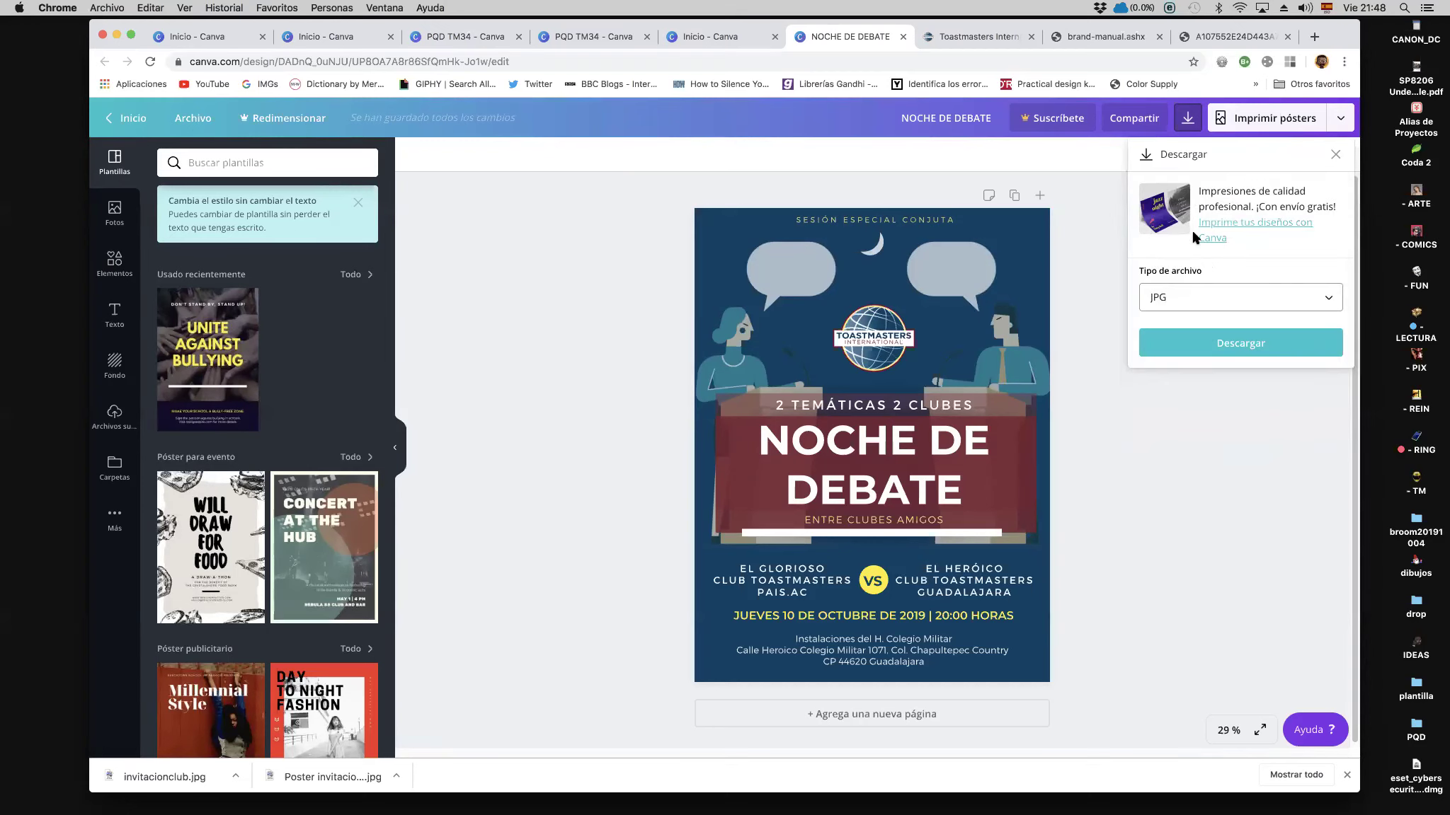
pyautogui.click(1229, 352)
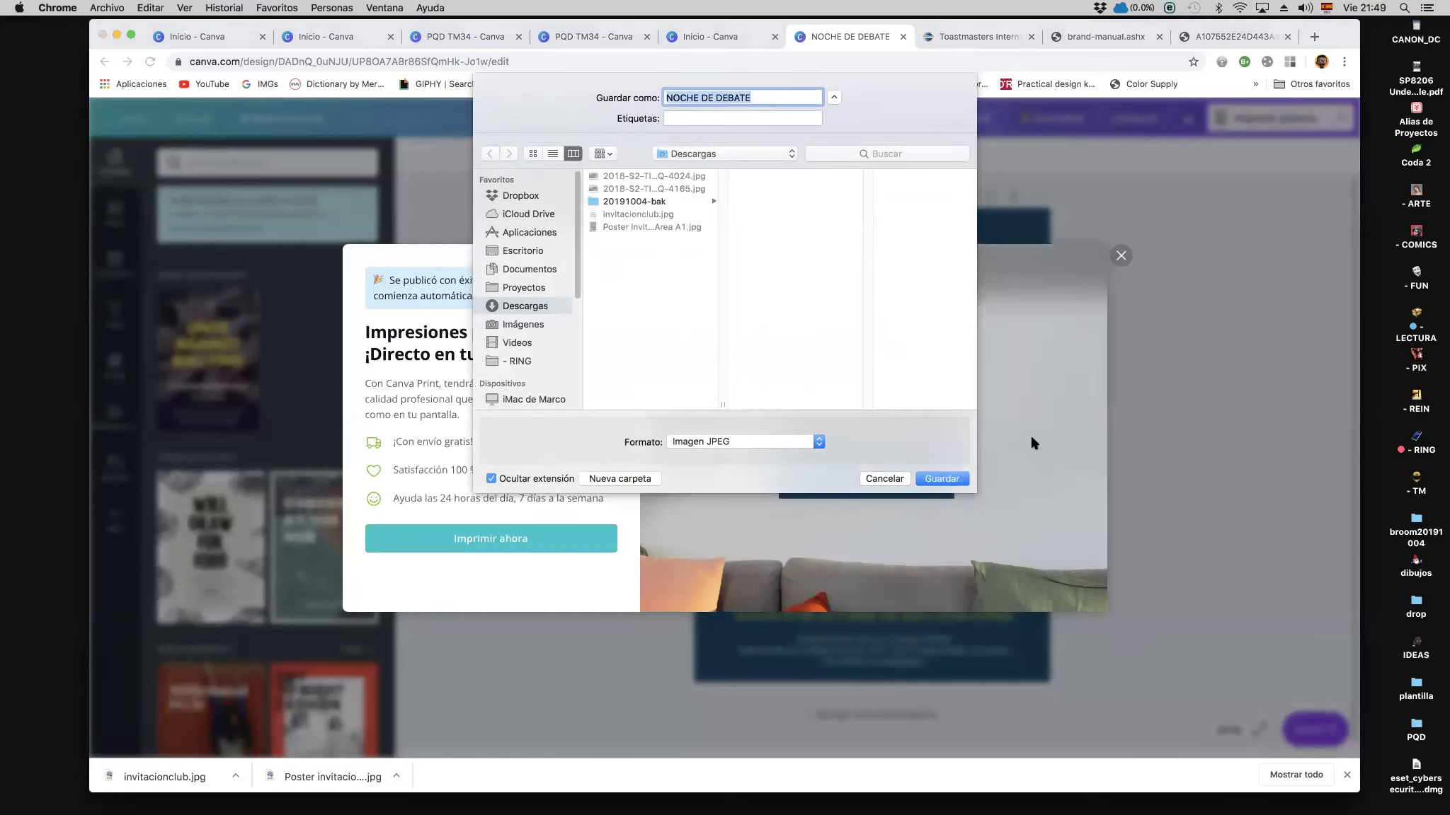
pyautogui.click(954, 480)
pyautogui.click(954, 479)
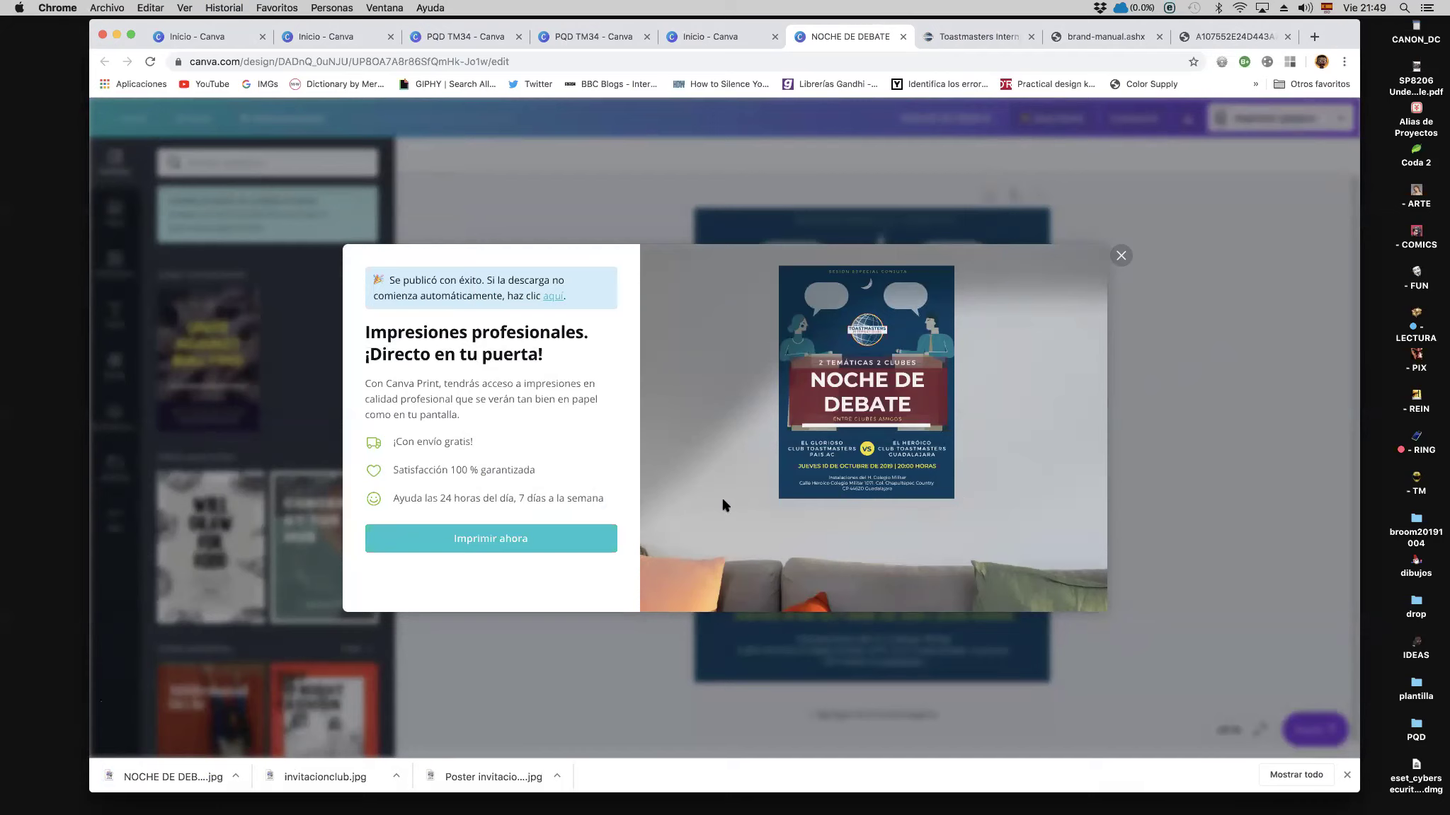
pyautogui.click(1121, 256)
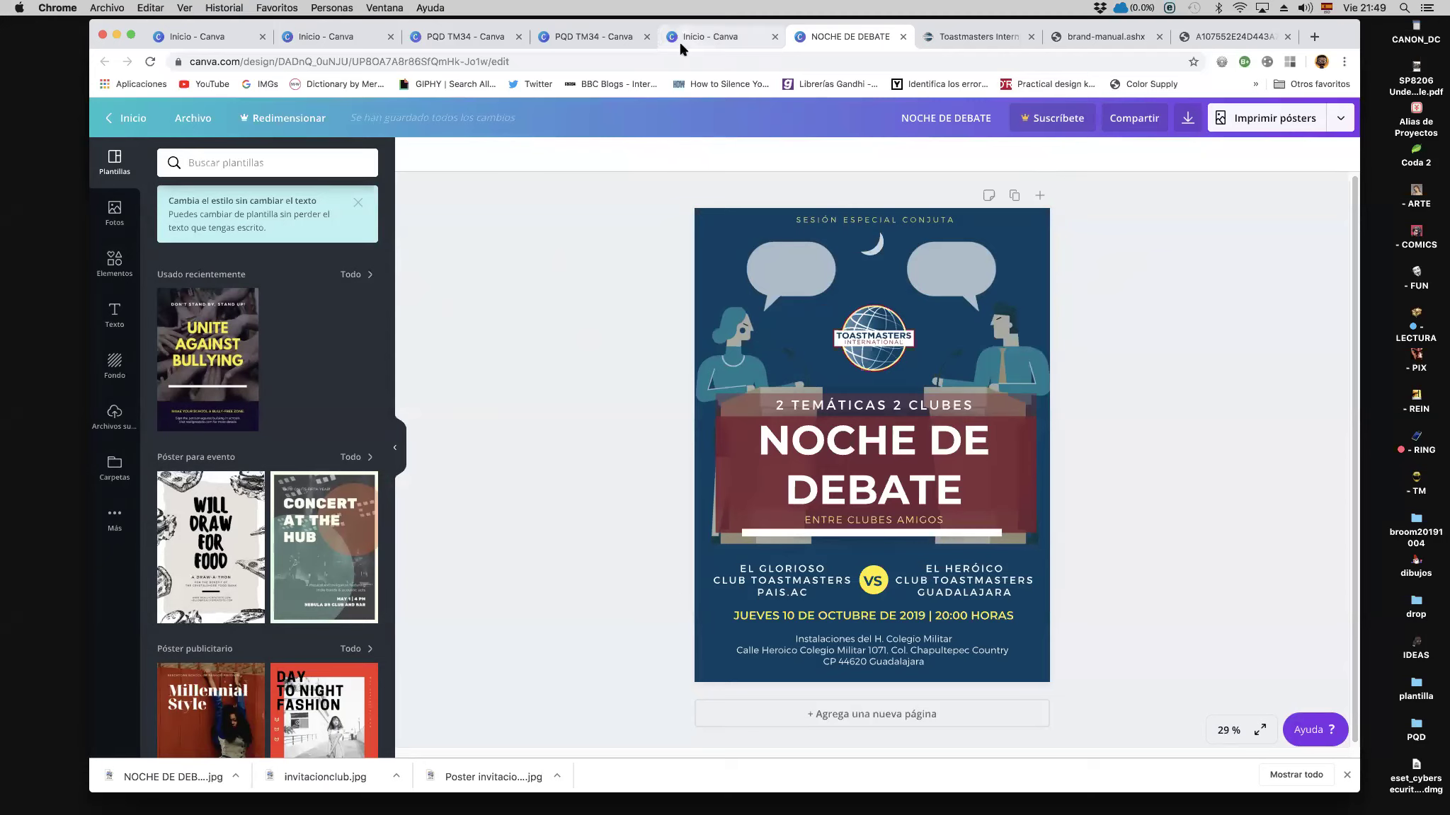
# Step: Close the duplicate PQD TM34 tab, dismiss the UTILIZANDO CANVA.COM preview, and return to Canva home
pyautogui.click(450, 38)
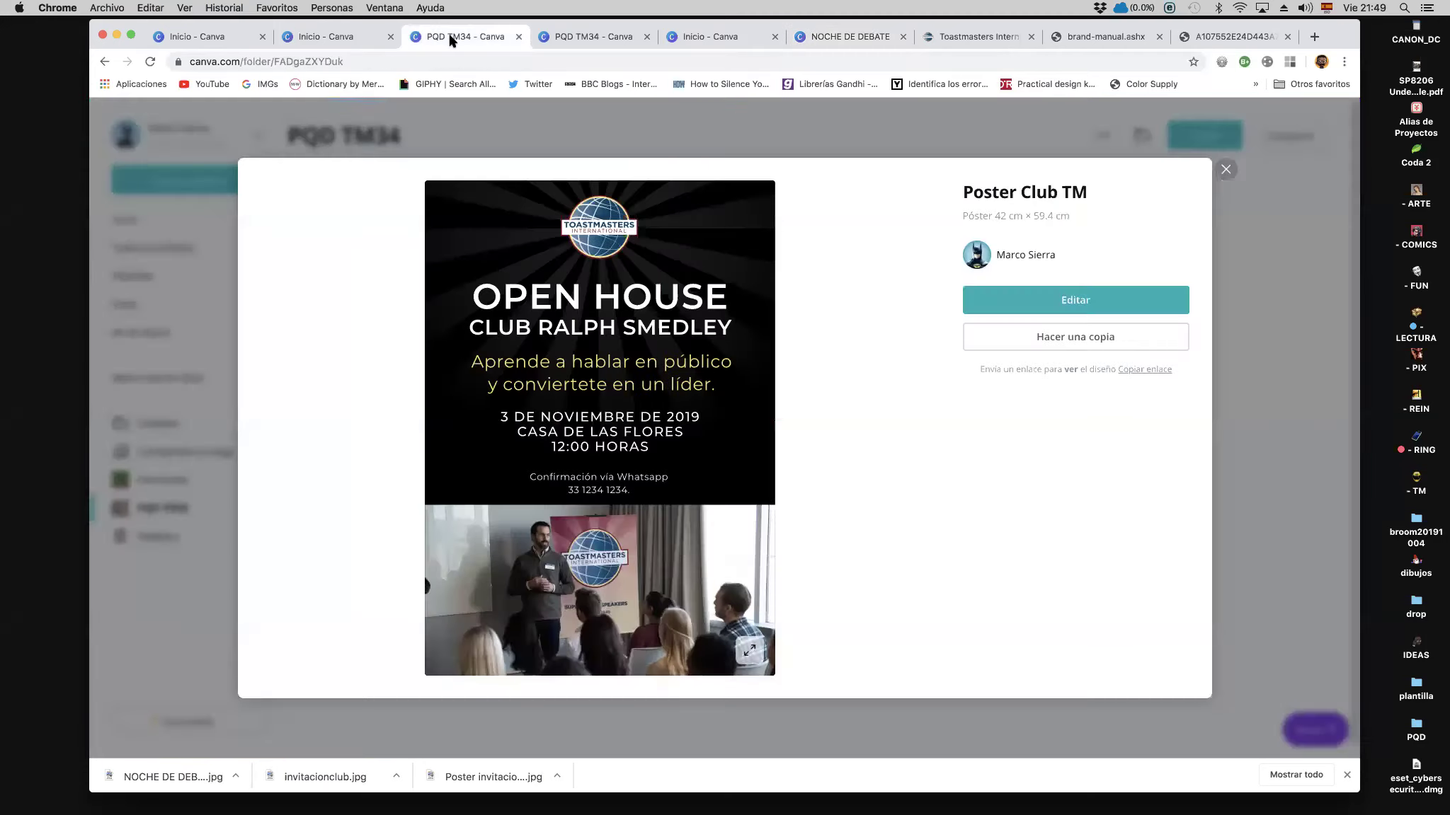
pyautogui.press('super+w')
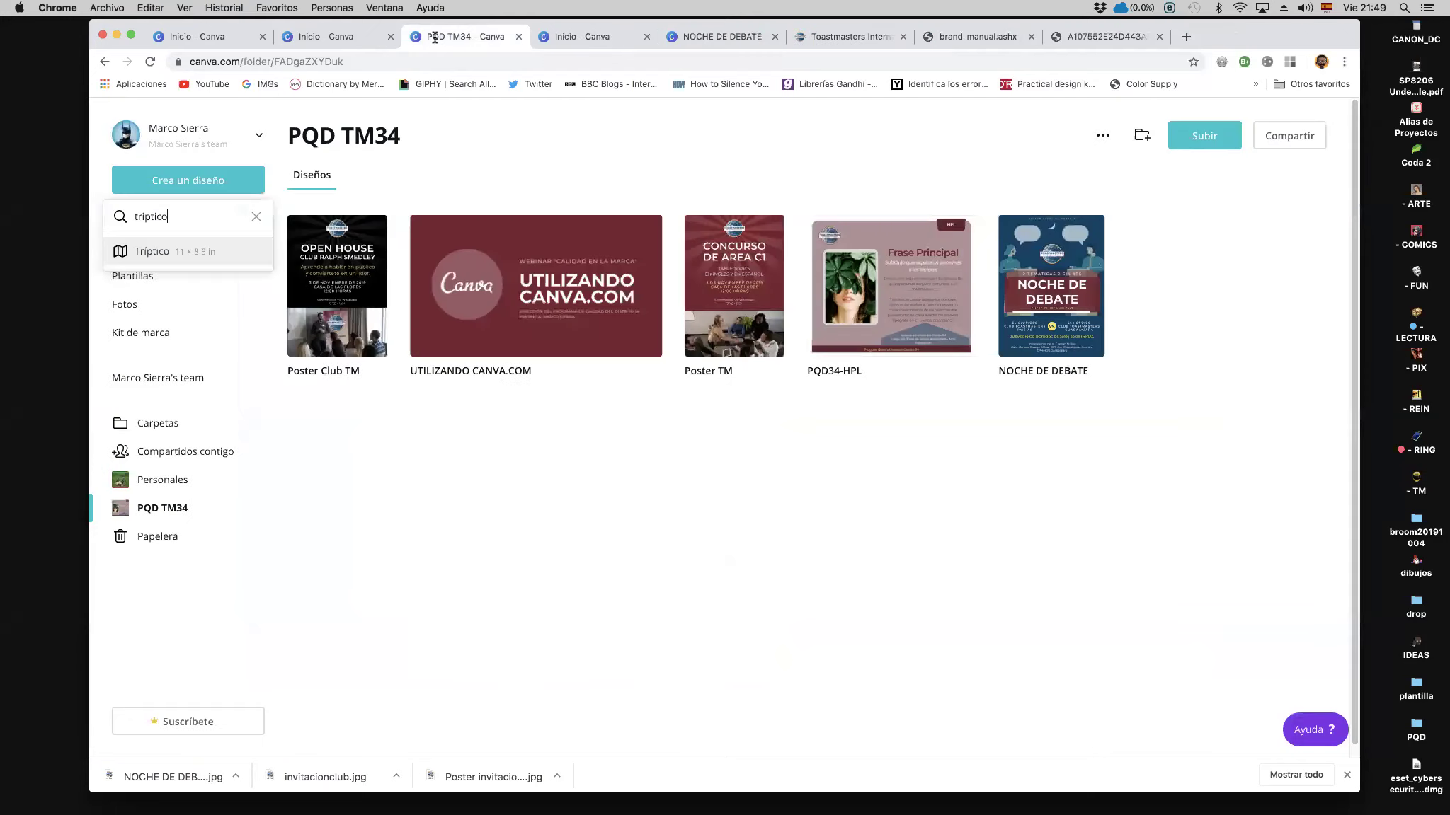
pyautogui.click(644, 225)
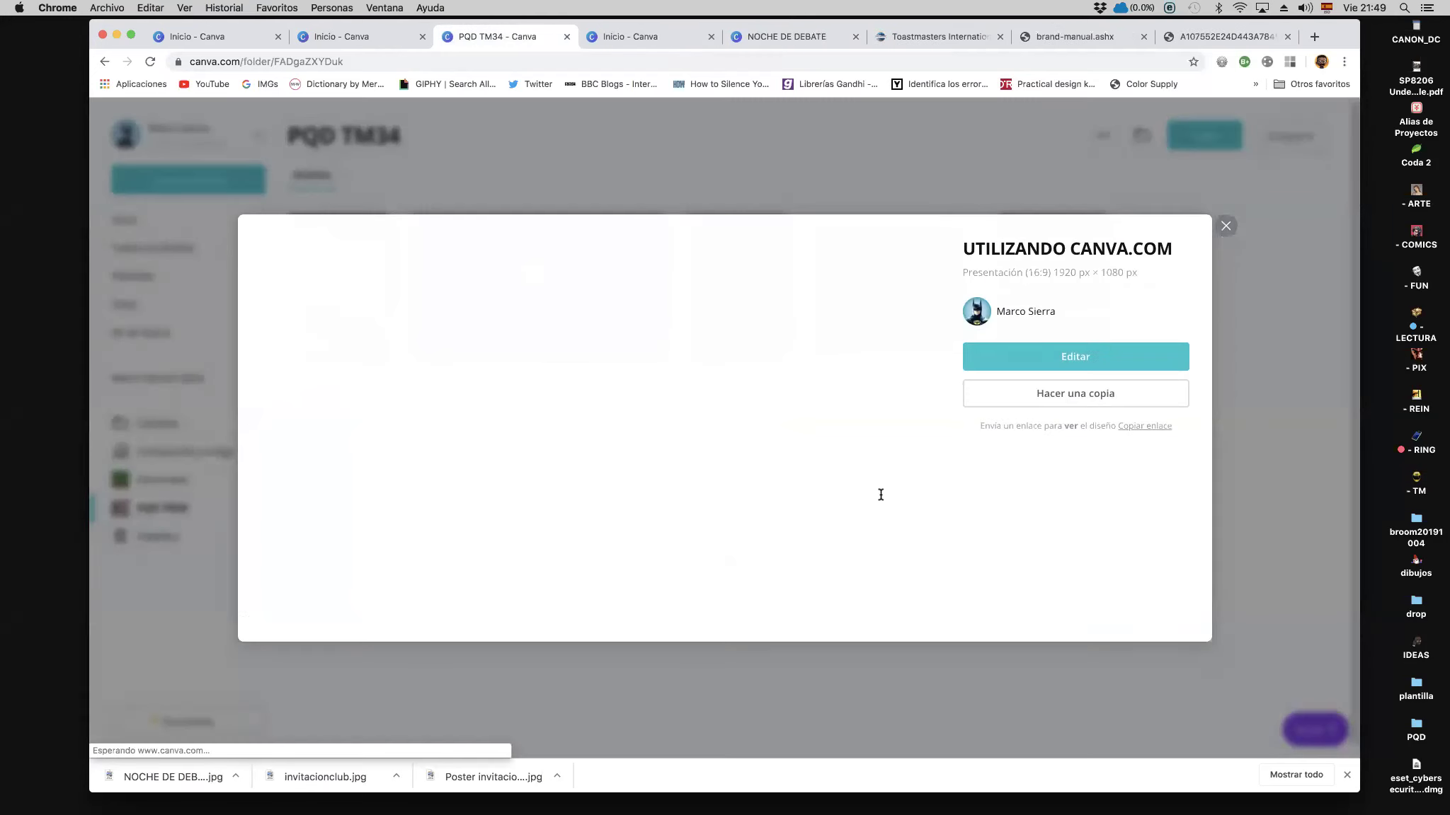
pyautogui.click(1225, 226)
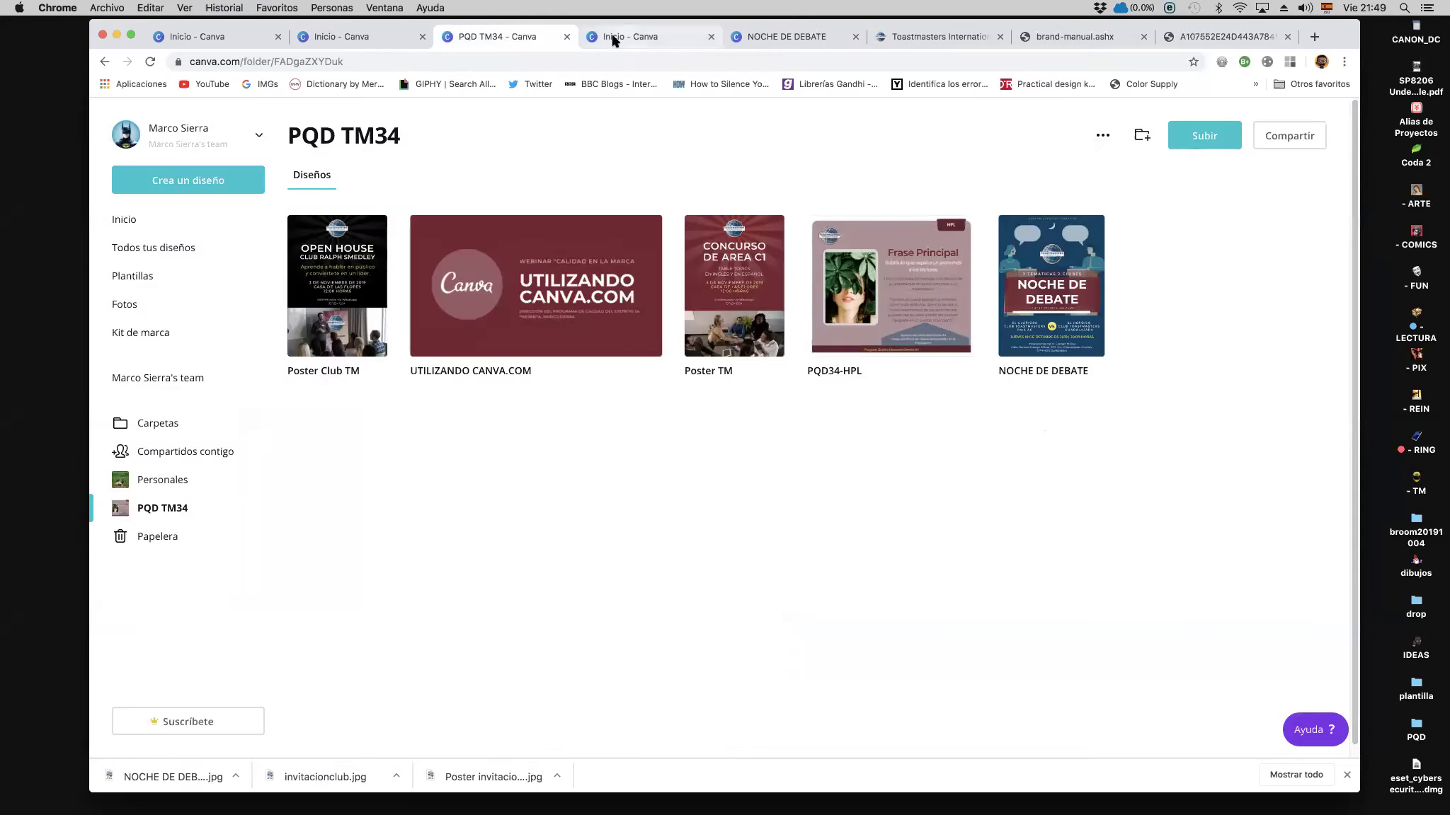
pyautogui.click(613, 38)
pyautogui.click(357, 39)
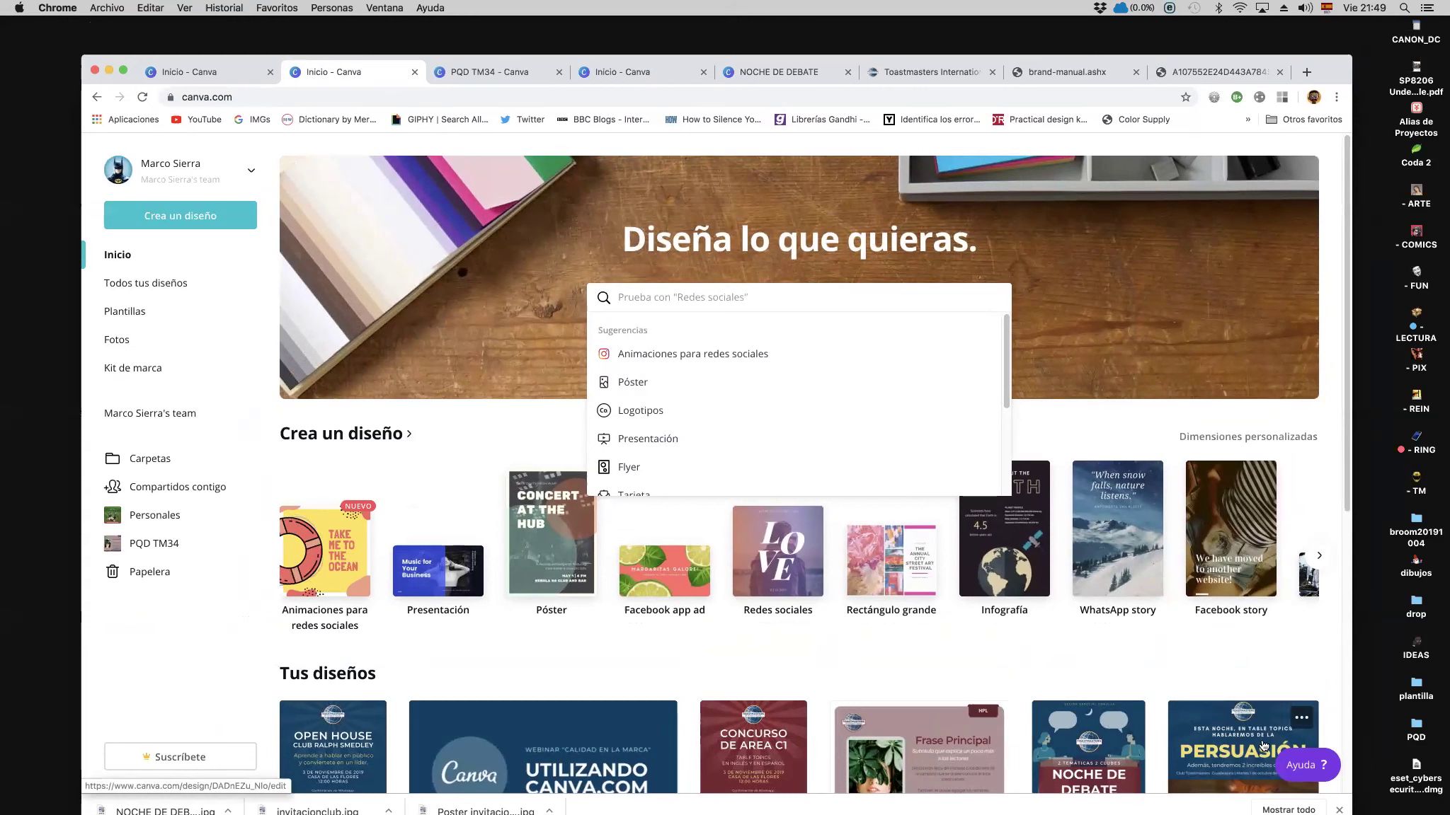
# Step: Dismiss the search suggestions, reposition the browser window, and close the NOCHE DE DEBATE tab
pyautogui.click(1247, 414)
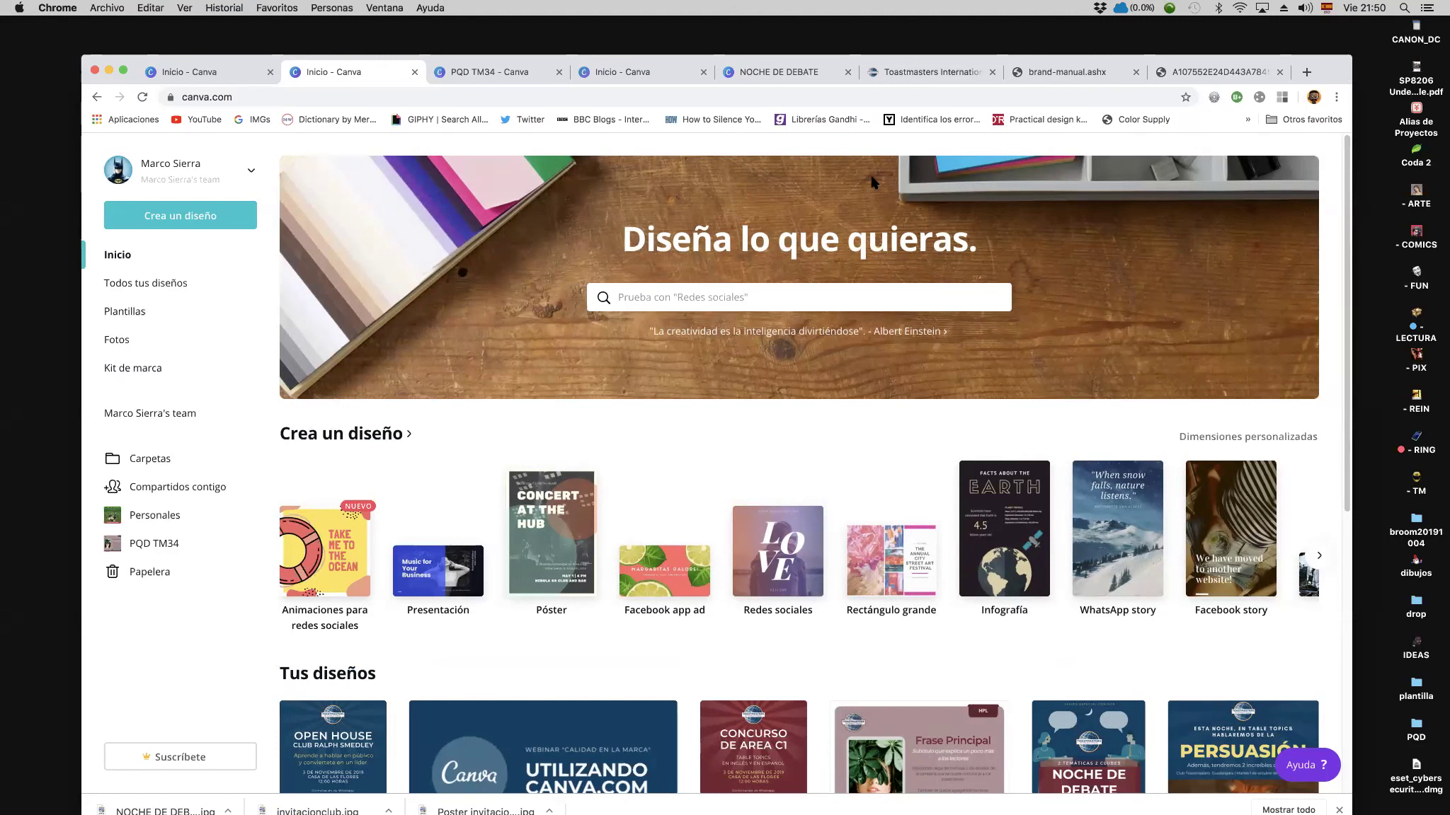
pyautogui.moveTo(1337, 70); pyautogui.dragTo(1341, 50)
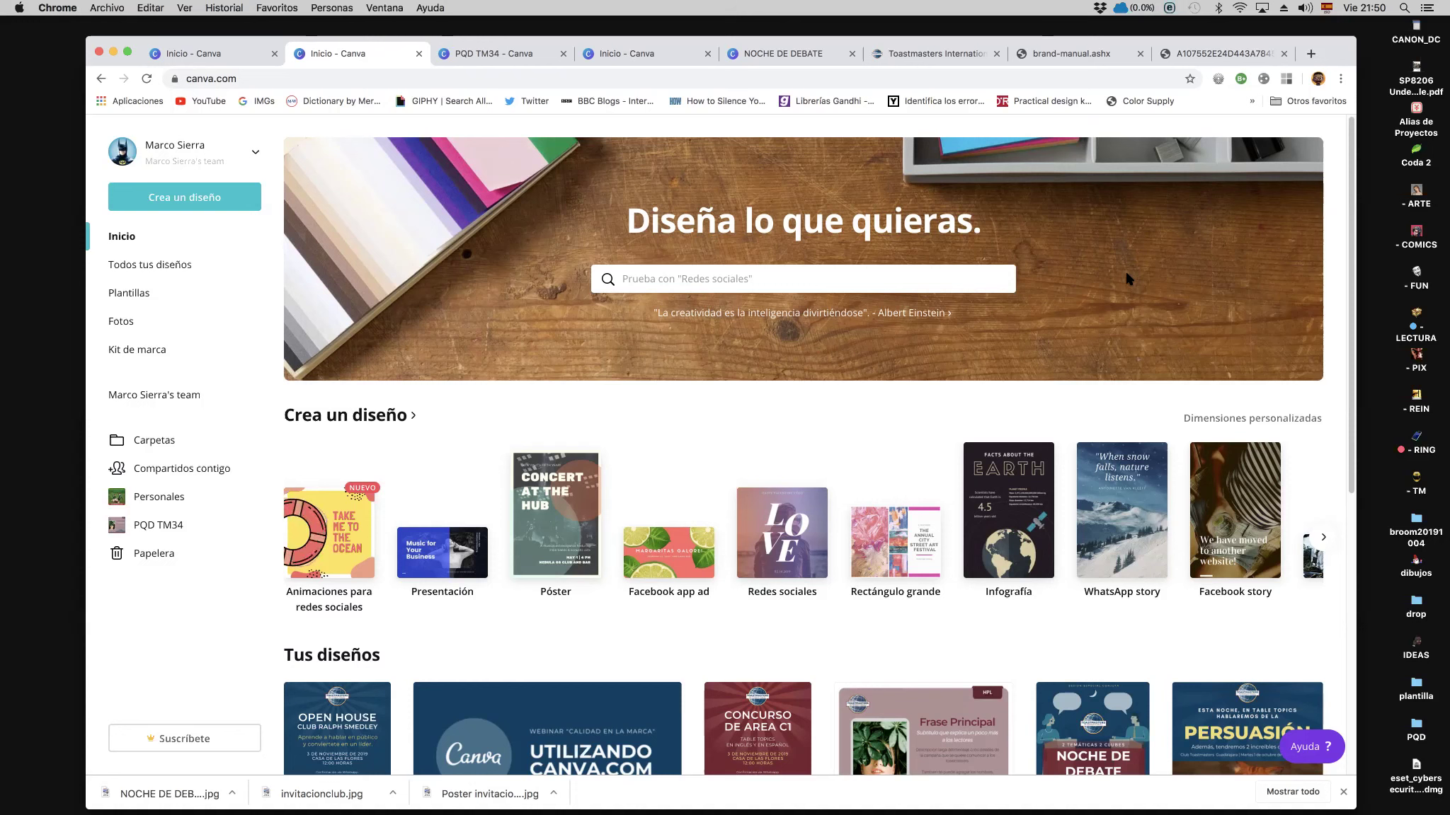
pyautogui.click(851, 54)
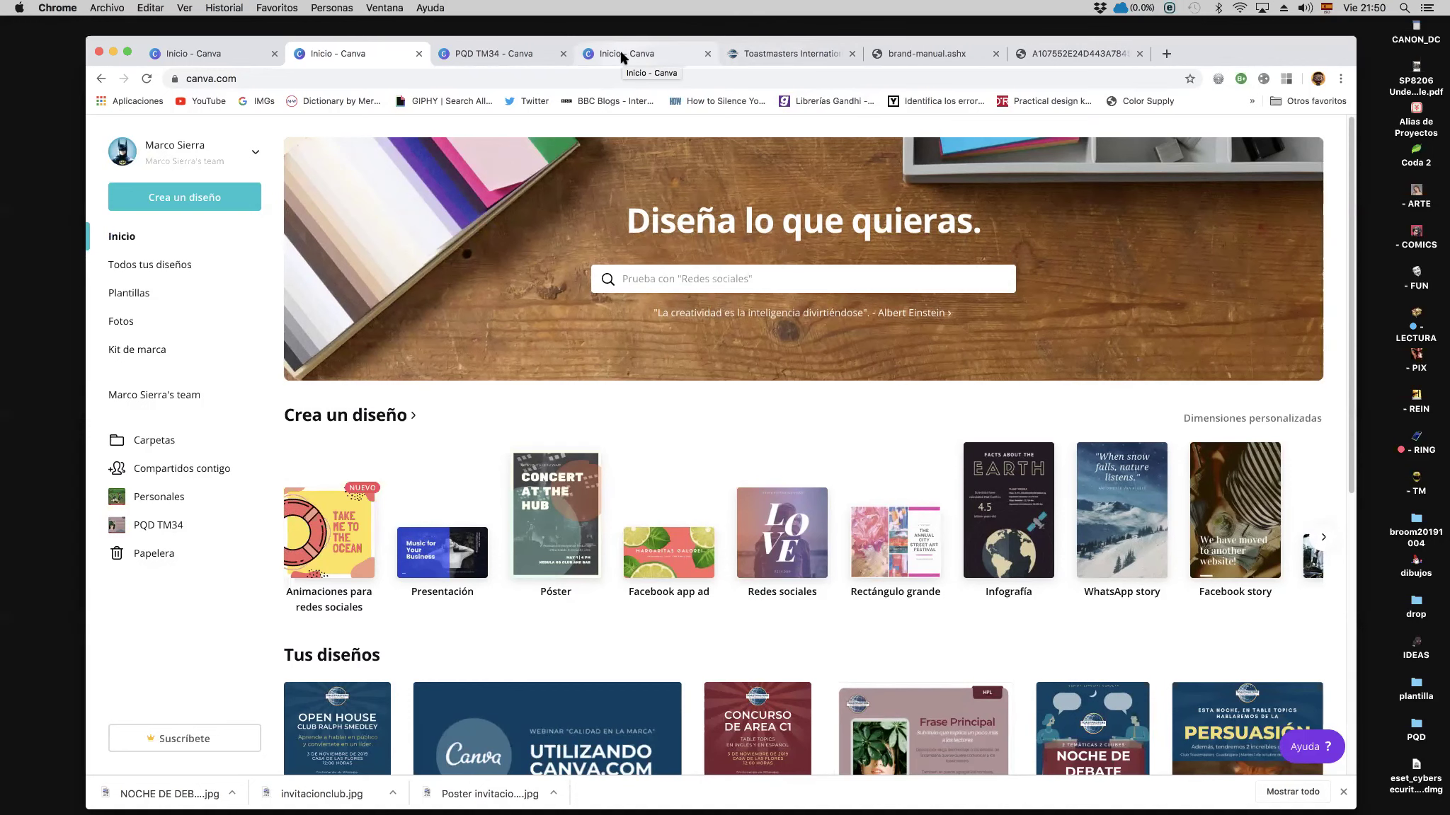
# Step: Open the UTILIZANDO CANVA.COM presentation for editing from the PQD TM34 folder
pyautogui.click(509, 53)
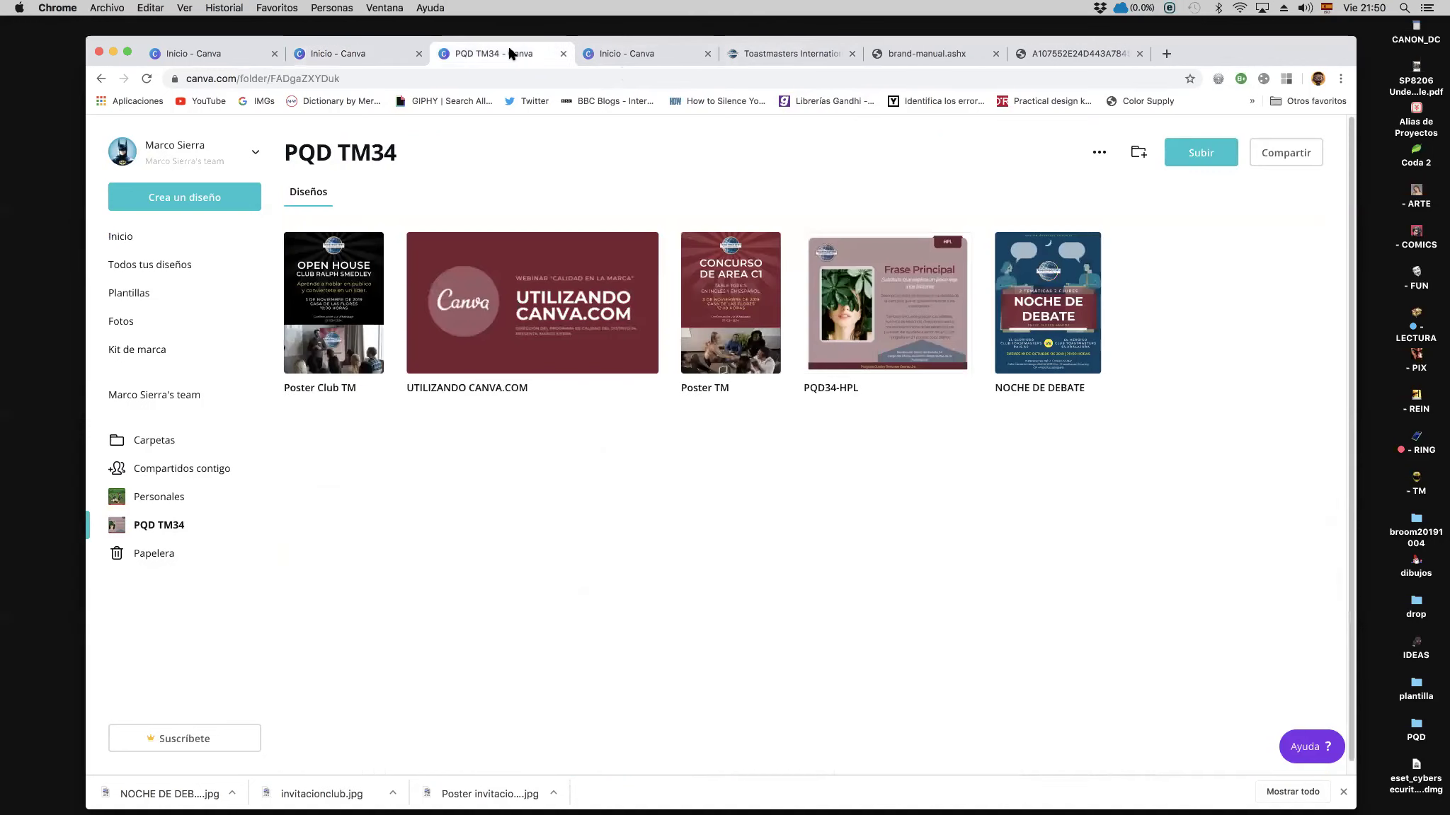
pyautogui.click(588, 323)
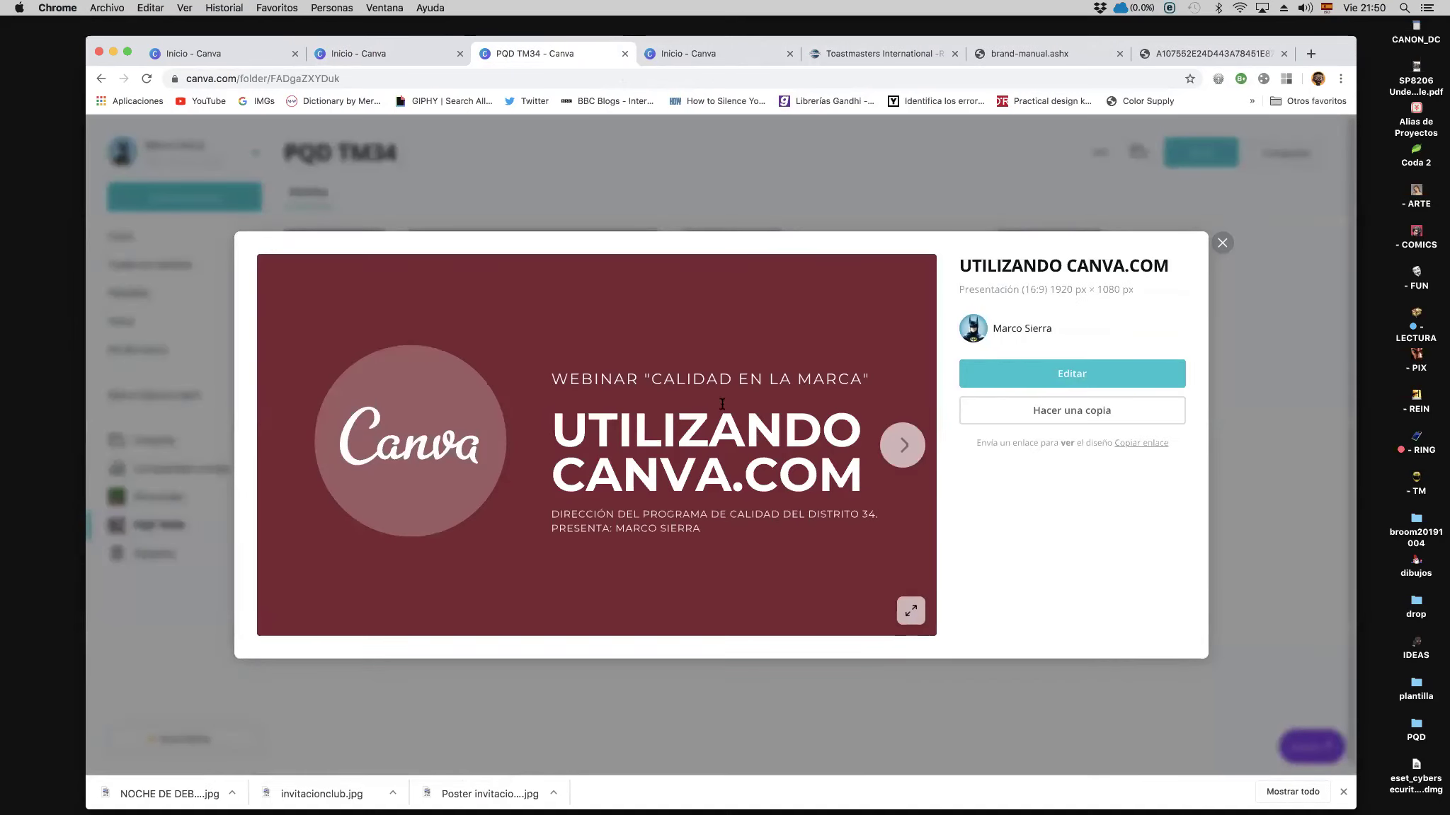
pyautogui.click(1053, 374)
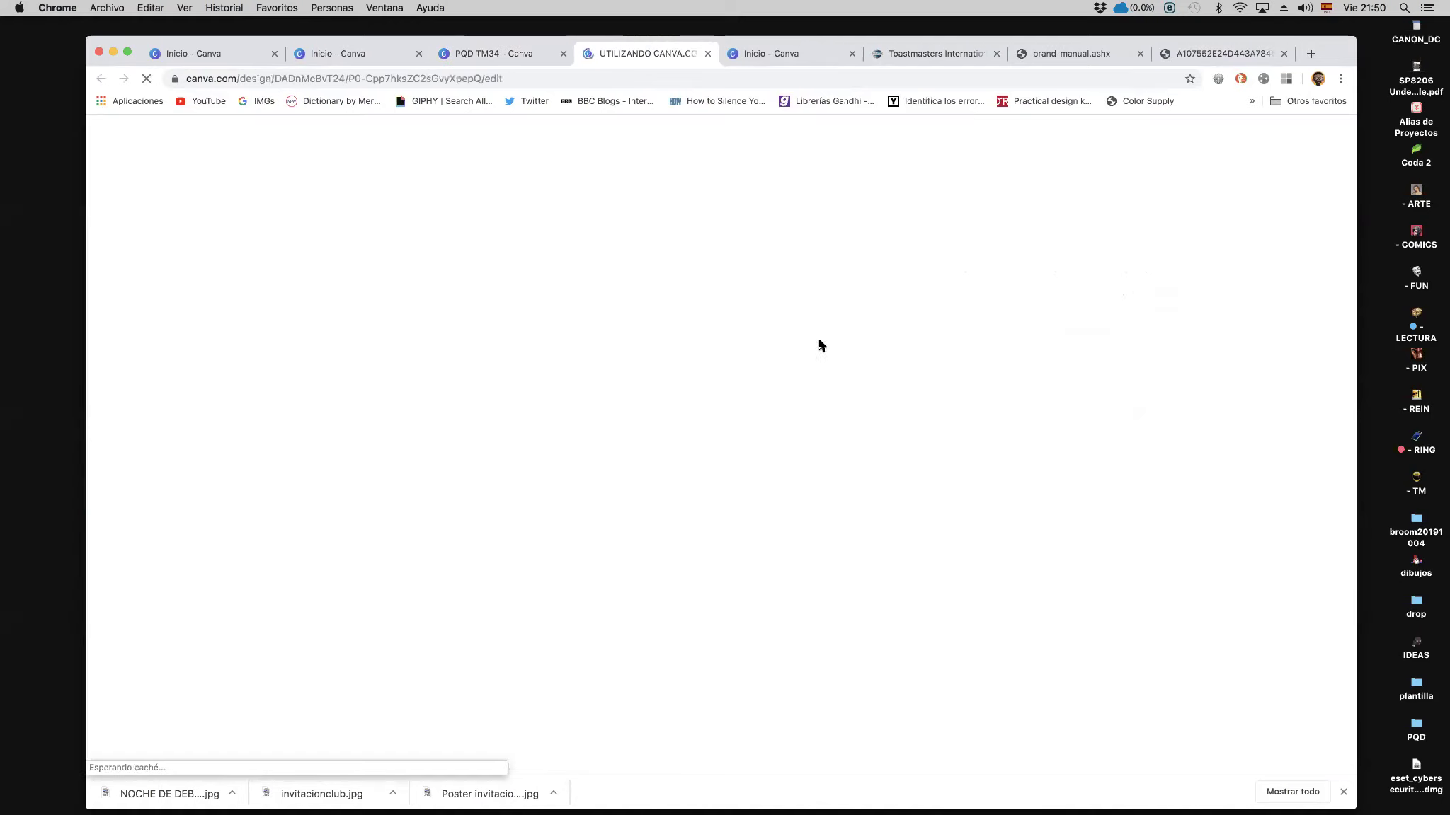